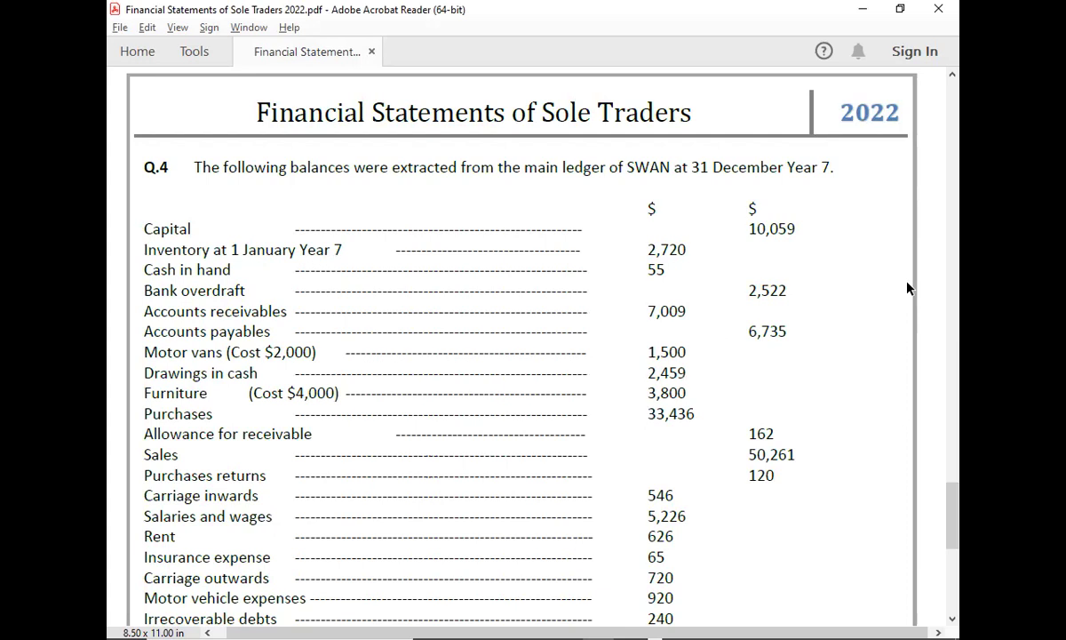
Read the Q.4 ledger balances and additional information in the PDF, and switch to the SLOE TRADERS workbook in Excel
{"action": "scroll", "coordinate": [909, 287], "scroll_direction": "down", "scroll_amount": 6}
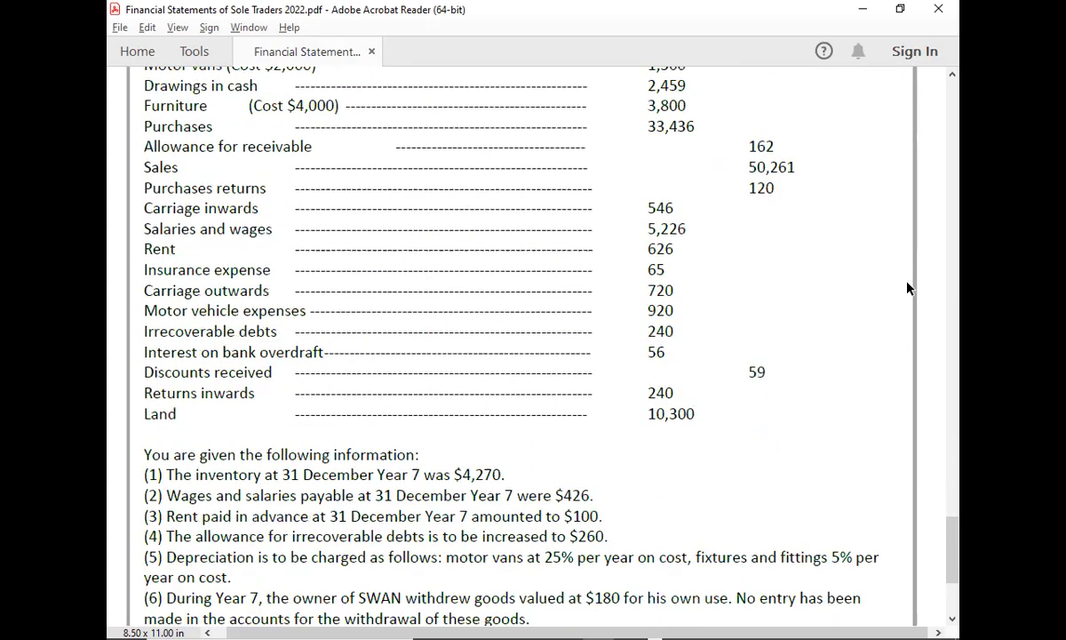
{"action": "scroll", "coordinate": [908, 287], "scroll_direction": "down", "scroll_amount": 3}
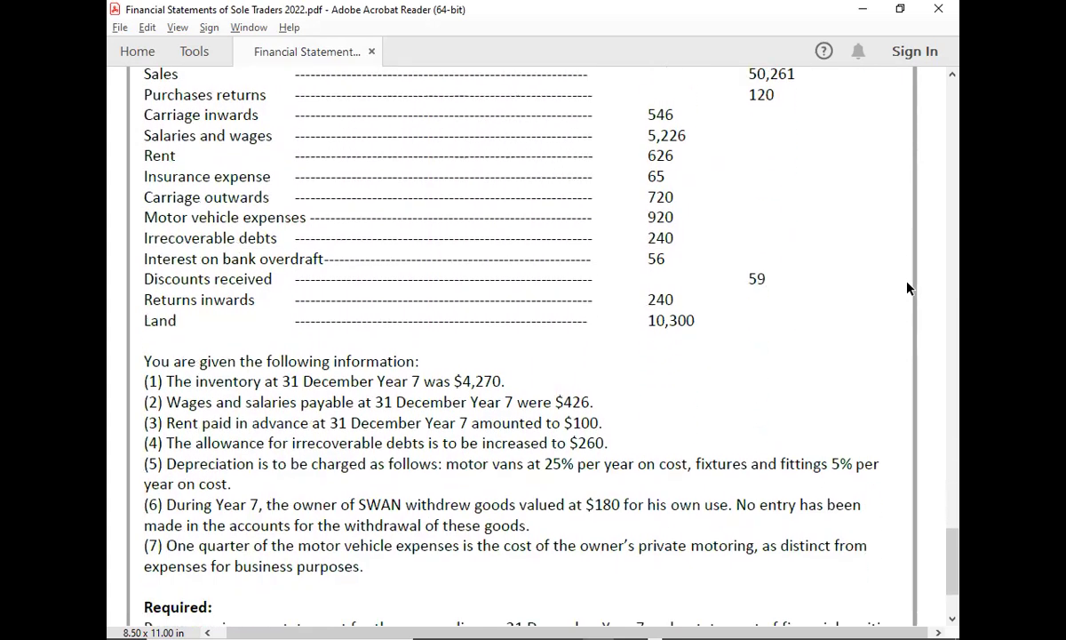
{"action": "scroll", "coordinate": [909, 287], "scroll_direction": "down", "scroll_amount": 3}
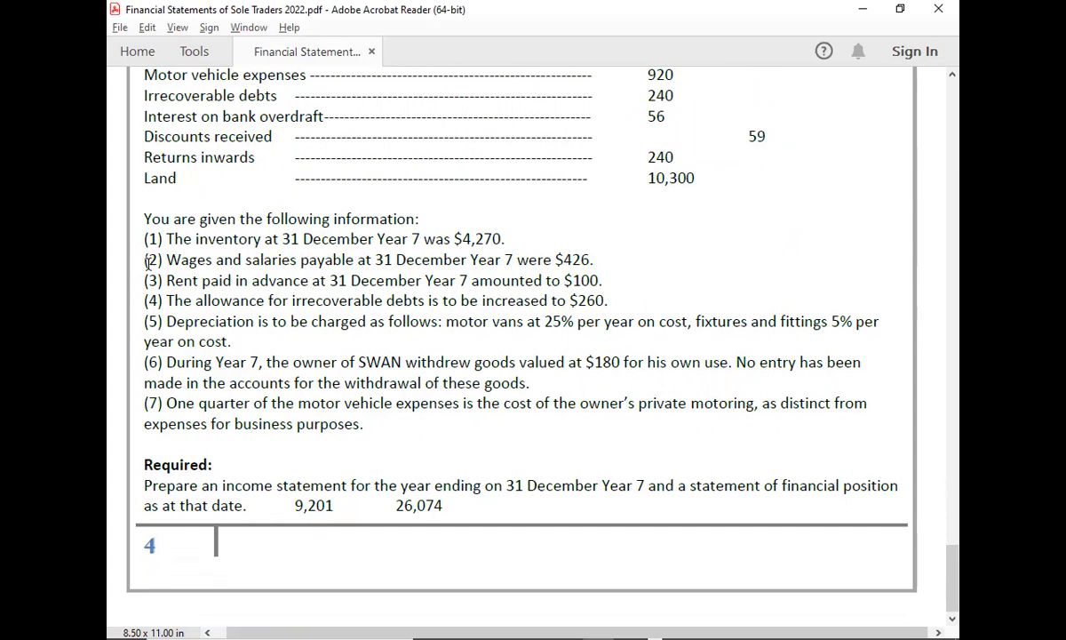
{"action": "key", "text": "alt+Tab"}
{"action": "key", "text": "alt+Tab"}
{"action": "key", "text": "alt+Tab"}
{"action": "key", "text": "alt+Tab"}
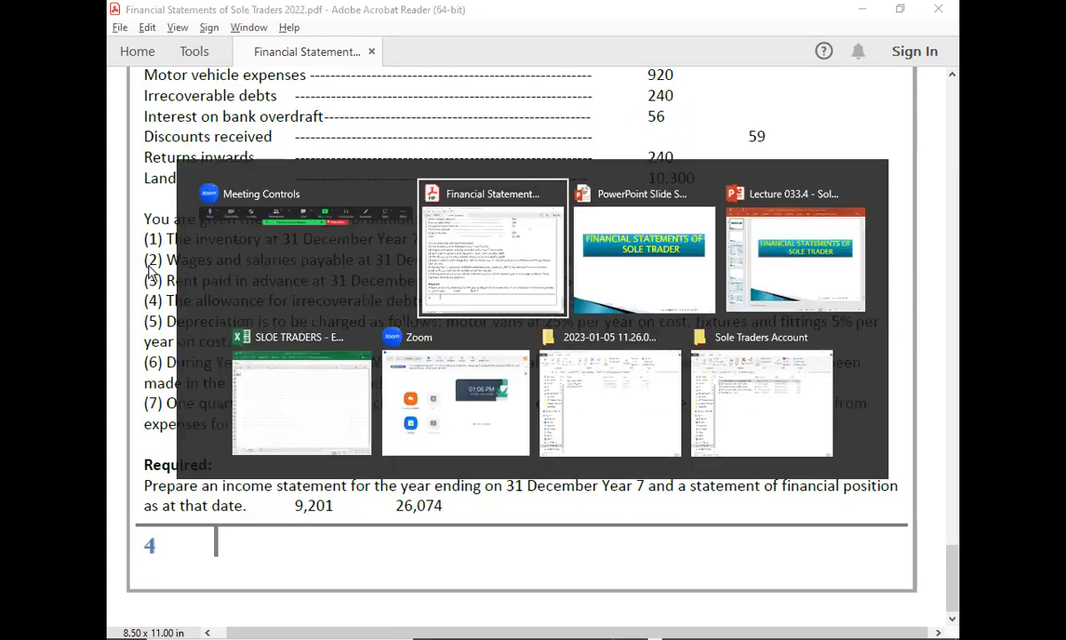
{"action": "key", "text": "alt+Tab"}
{"action": "key", "text": "alt+Tab"}
{"action": "key", "text": "alt+Tab"}
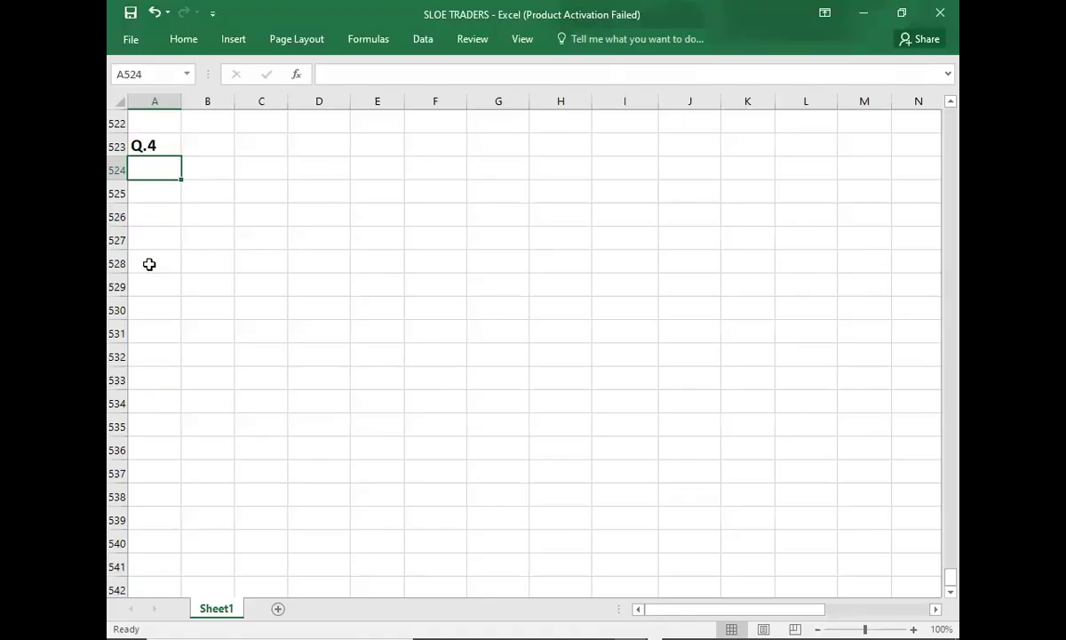
Enter the account names for the wages adjustment: "WAGES & SALARIES EXP." in B524 and "ACCRUALS" in C525
{"action": "type", "text": "SAL"}
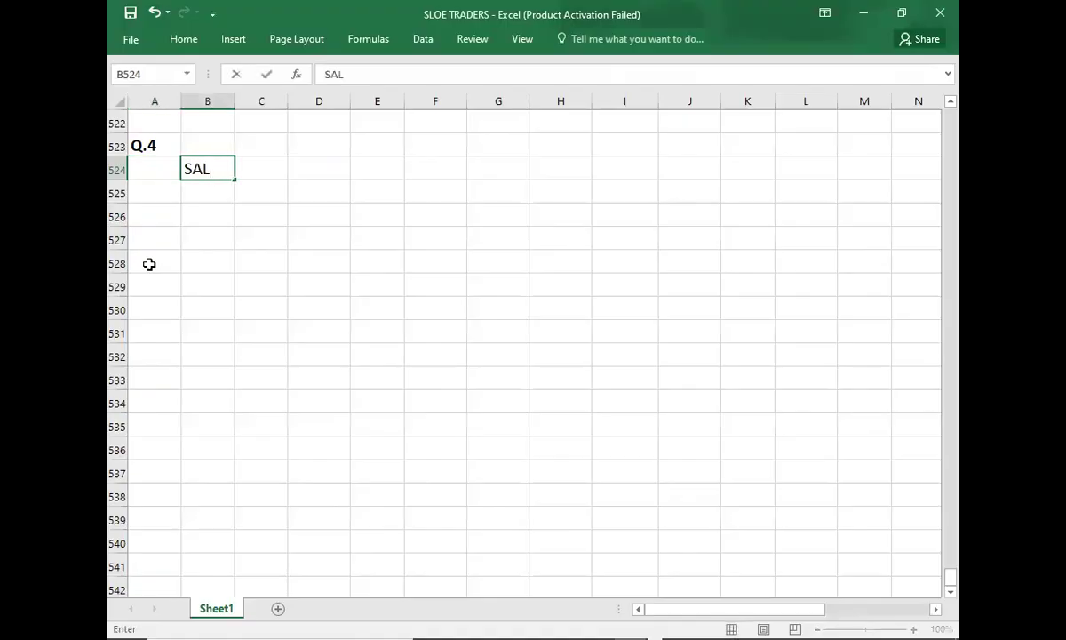
{"action": "key", "text": "BackSpace"}
{"action": "key", "text": "BackSpace"}
{"action": "key", "text": "BackSpace"}
{"action": "type", "text": "WAGES "}
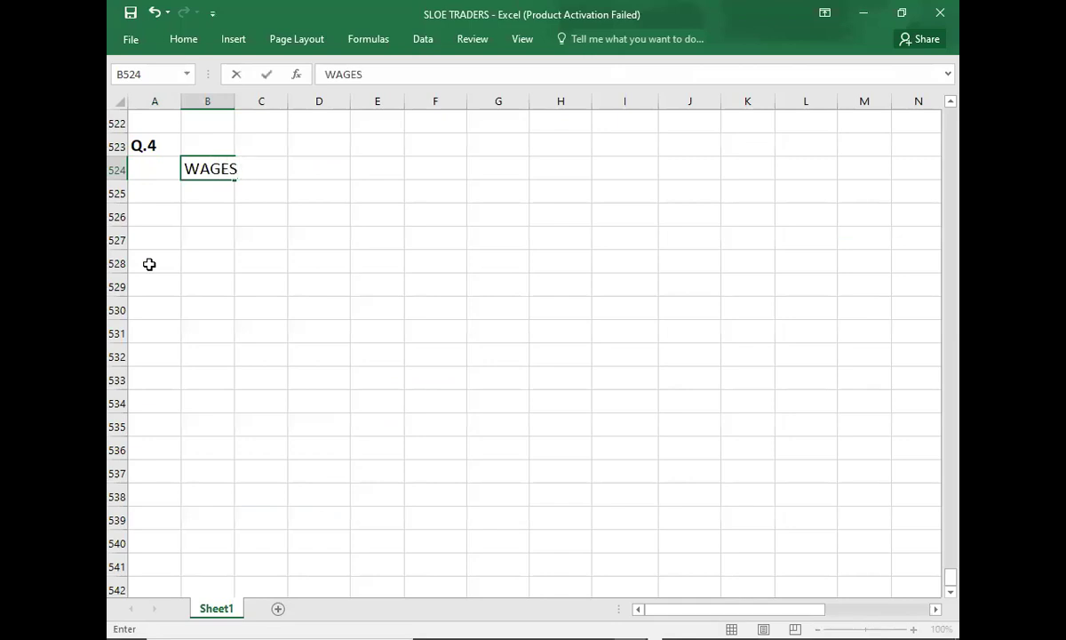
{"action": "type", "text": "& SALA"}
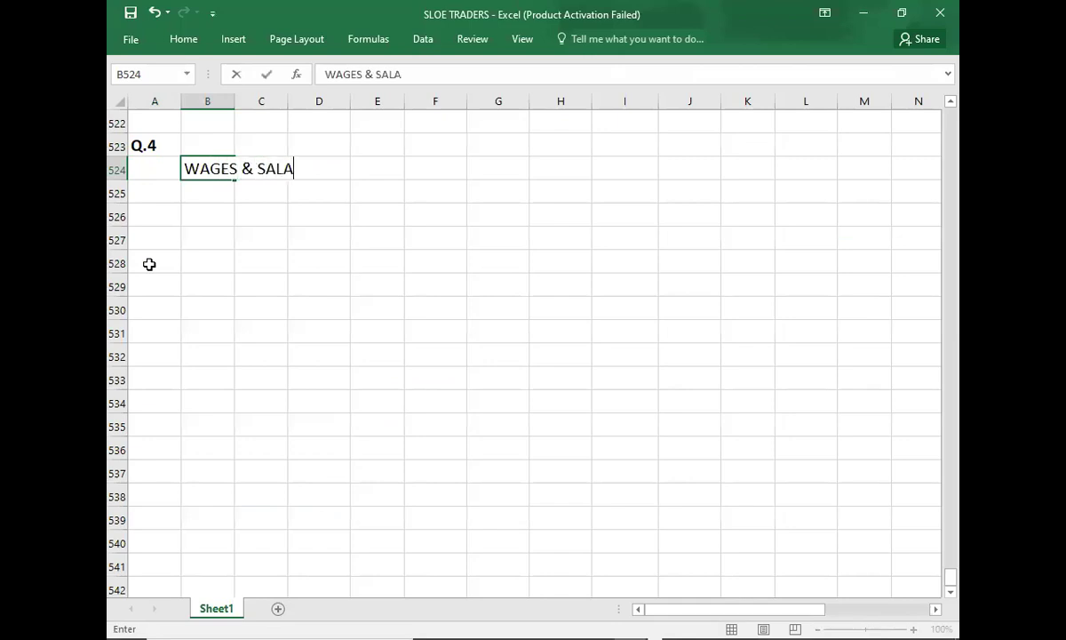
{"action": "type", "text": "RIES E"}
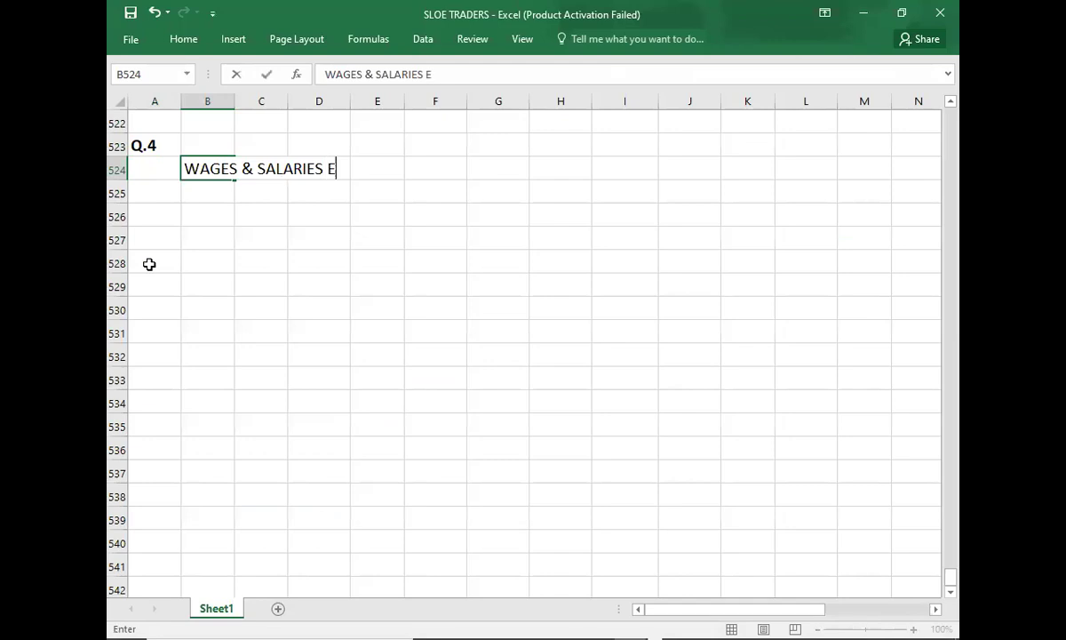
{"action": "type", "text": "XP."}
{"action": "key", "text": "Return"}
{"action": "key", "text": "Right"}
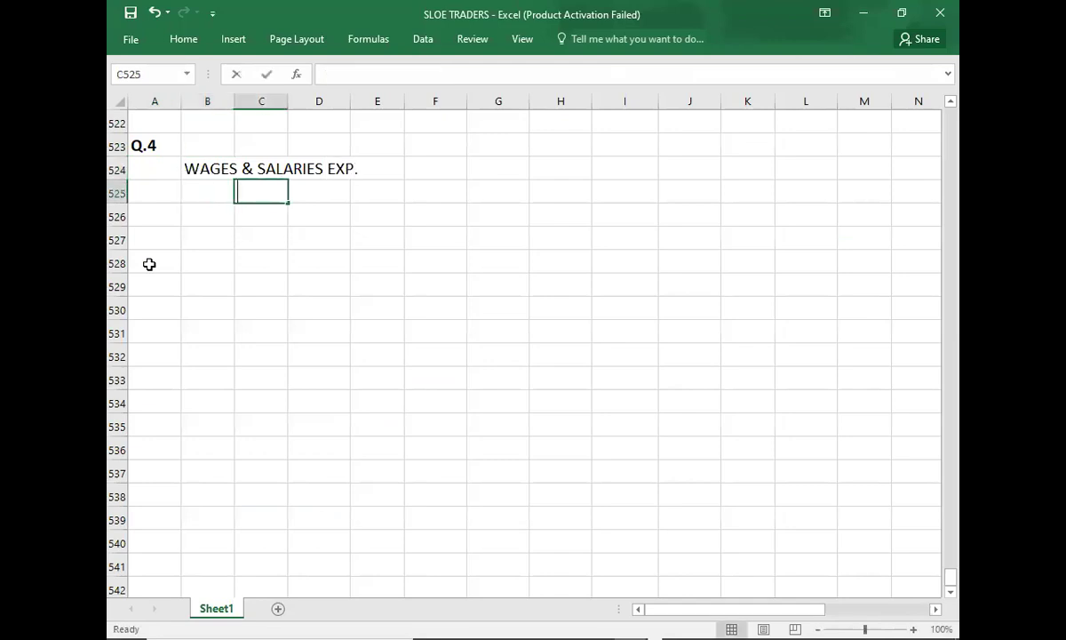
{"action": "type", "text": "ACCRUALS"}
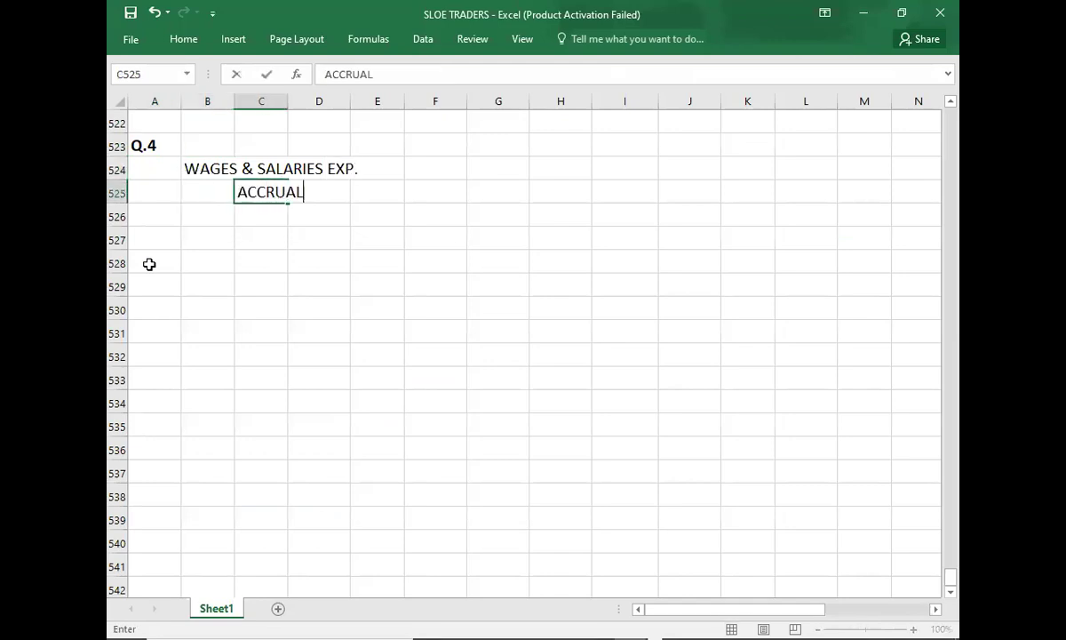
Check the wages payable amount in the PDF and enter 426 as debit in G524 and as credit in H525
{"action": "key", "text": "Up"}
{"action": "key", "text": "Right"}
{"action": "key", "text": "Right"}
{"action": "key", "text": "Right"}
{"action": "key", "text": "Right"}
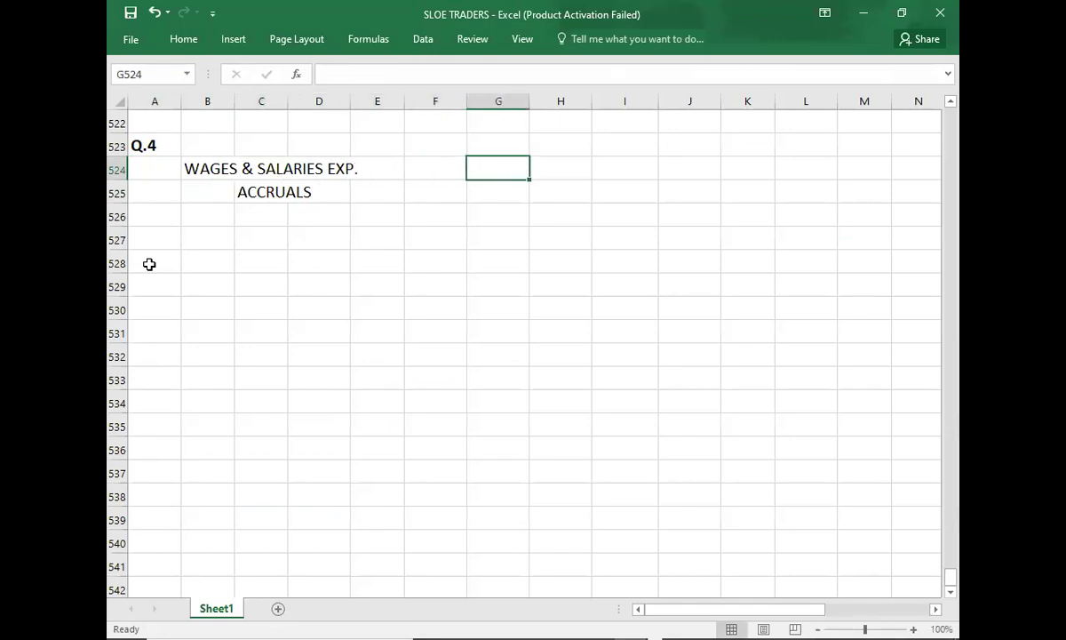
{"action": "key", "text": "alt+Tab"}
{"action": "key", "text": "alt+Tab"}
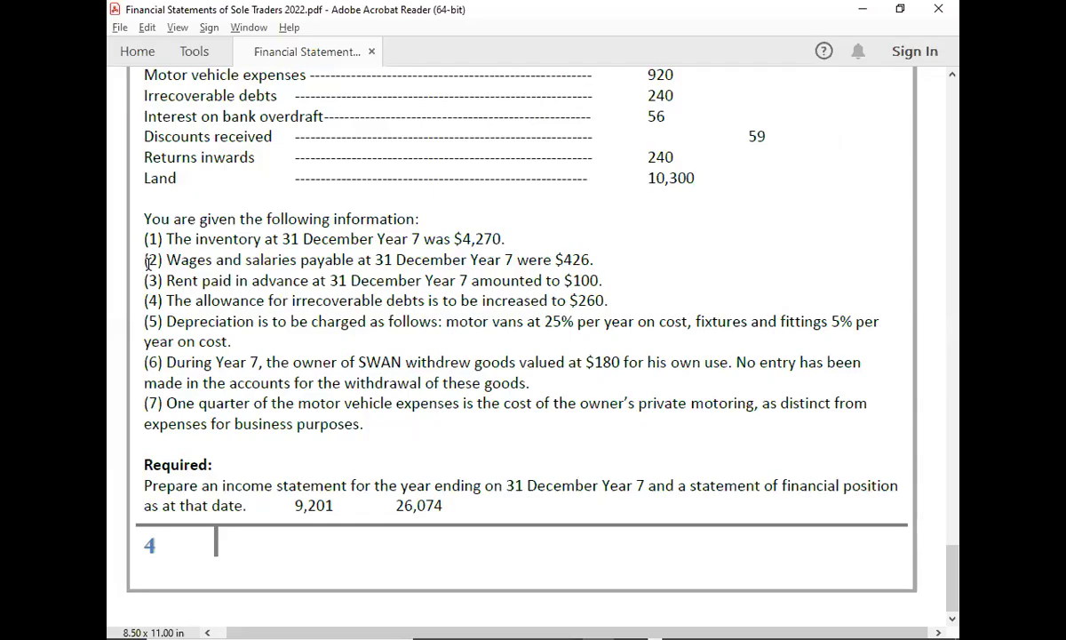
{"action": "key", "text": "alt+Tab"}
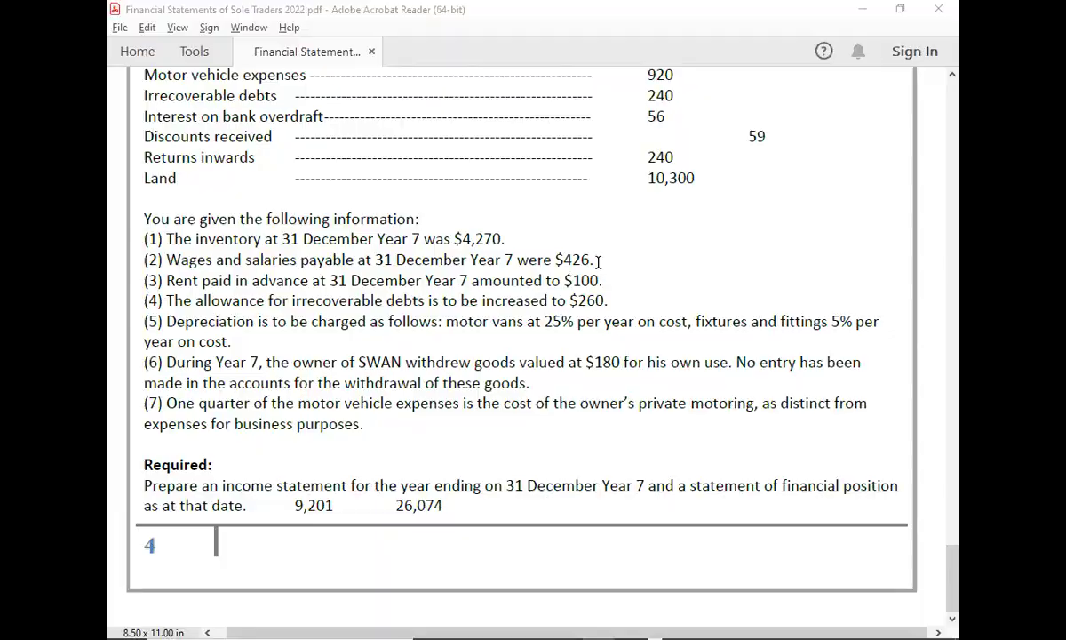
{"action": "type", "text": "426"}
{"action": "key", "text": "Return"}
{"action": "key", "text": "Right"}
{"action": "type", "text": "426"}
{"action": "key", "text": "ctrl+Return"}
Label the wages entry "ii" in A524 and the following entry "iii" in A527, and check the numbering in the PDF
{"action": "key", "text": "Down"}
{"action": "key", "text": "Left"}
{"action": "key", "text": "Left"}
{"action": "key", "text": "Left"}
{"action": "key", "text": "Left"}
{"action": "key", "text": "Left"}
{"action": "key", "text": "Left"}
{"action": "key", "text": "Left"}
{"action": "key", "text": "Up"}
{"action": "key", "text": "Up"}
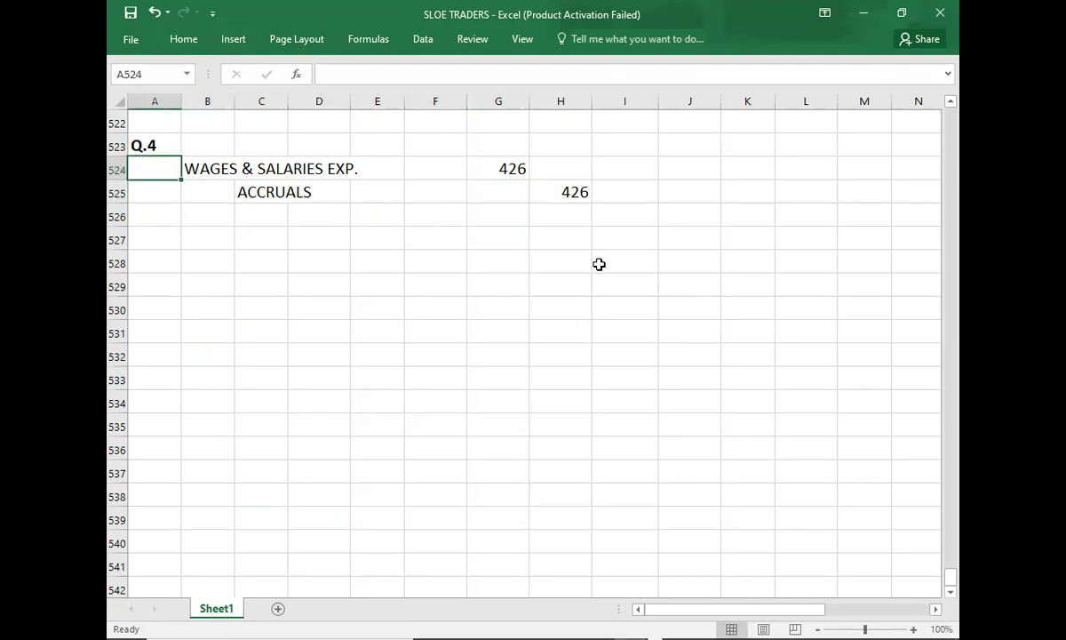
{"action": "type", "text": "ii"}
{"action": "key", "text": "Return"}
{"action": "key", "text": "Down"}
{"action": "key", "text": "Down"}
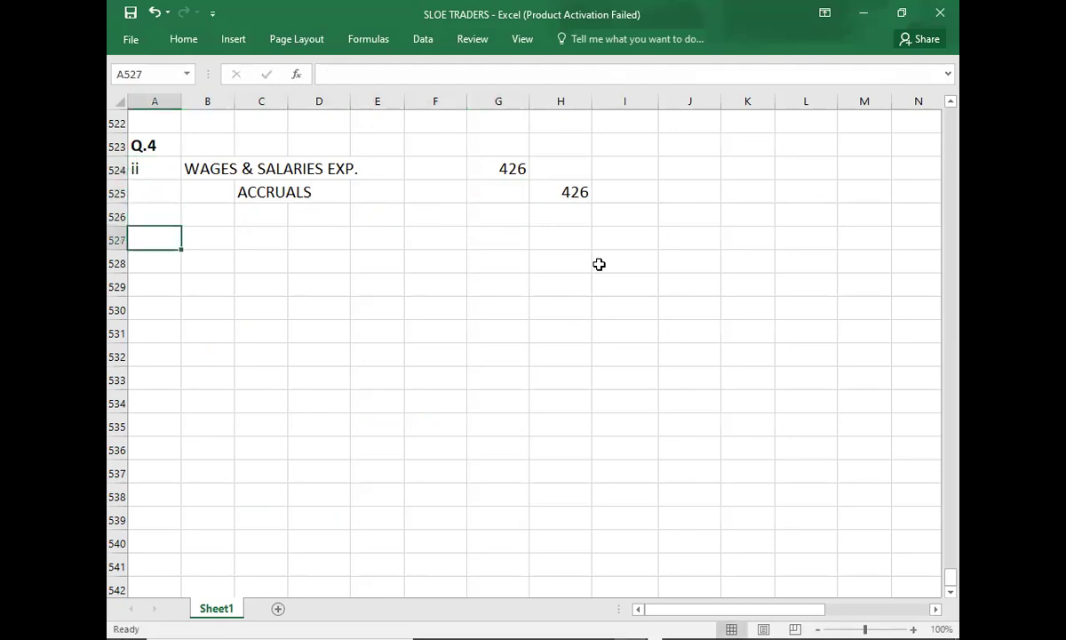
{"action": "type", "text": "iii"}
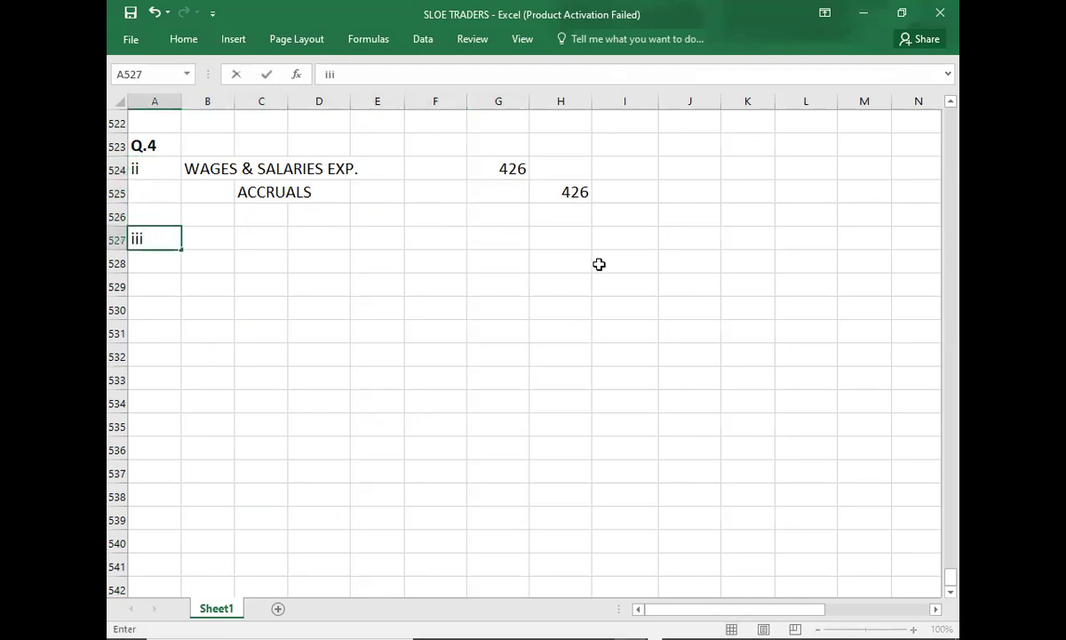
{"action": "key", "text": "Tab"}
{"action": "key", "text": "alt+Tab"}
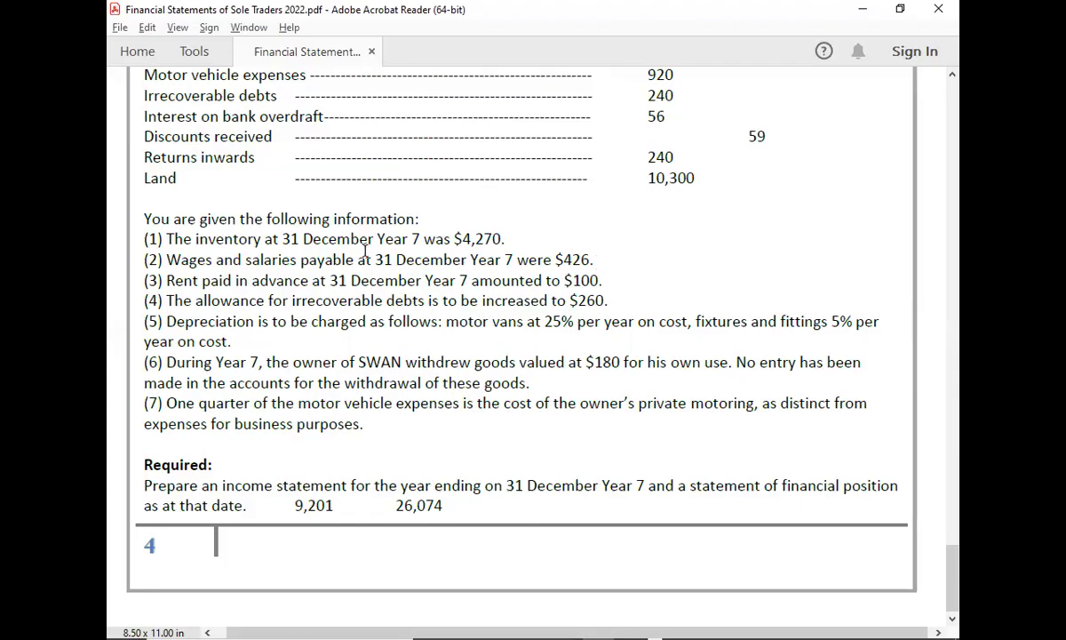
Number the journal entries to match the PDF notes, with 2 in A524 and 3 in A527
{"action": "key", "text": "alt+Tab"}
{"action": "key", "text": "Up"}
{"action": "key", "text": "Up"}
{"action": "key", "text": "Up"}
{"action": "key", "text": "Left"}
{"action": "type", "text": "2"}
{"action": "key", "text": "Return"}
{"action": "key", "text": "Down"}
{"action": "key", "text": "Down"}
{"action": "type", "text": "3"}
{"action": "key", "text": "Return"}
{"action": "key", "text": "Up"}
{"action": "key", "text": "Right"}
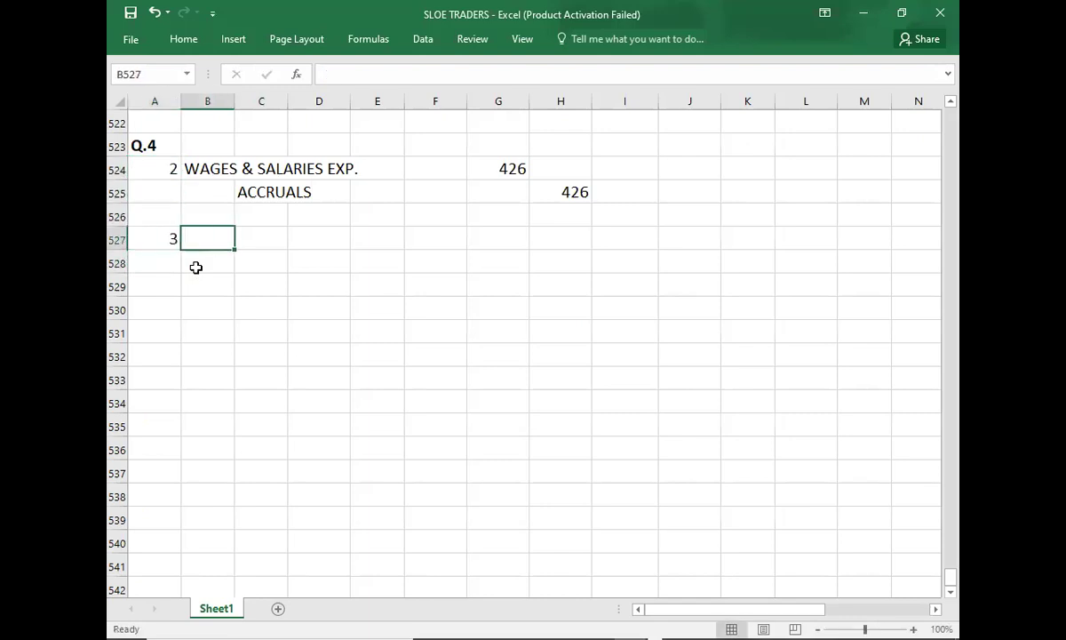
Check note 3 in the PDF and enter the account names "PREPAID" in B527 and "RENT EXP." in C528
{"action": "key", "text": "alt+Tab"}
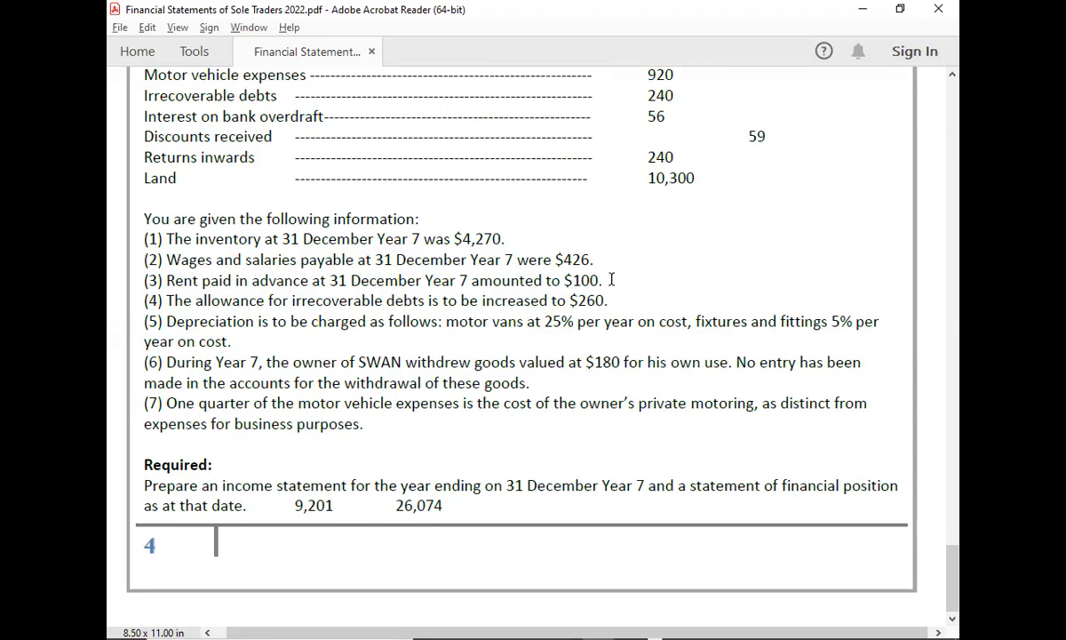
{"action": "key", "text": "alt+Tab"}
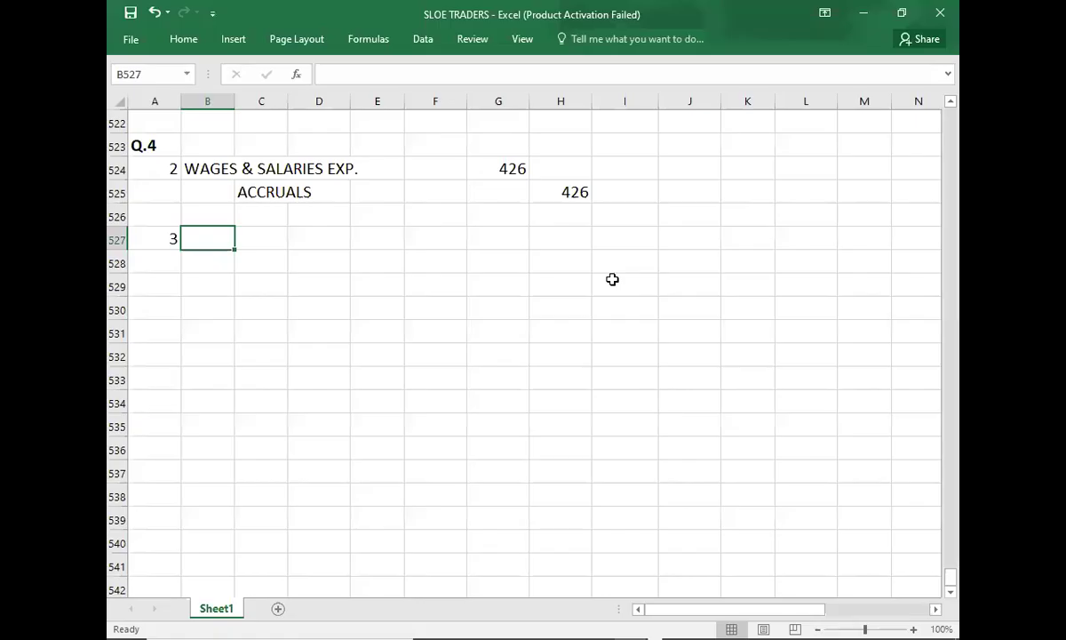
{"action": "type", "text": "PREPAID"}
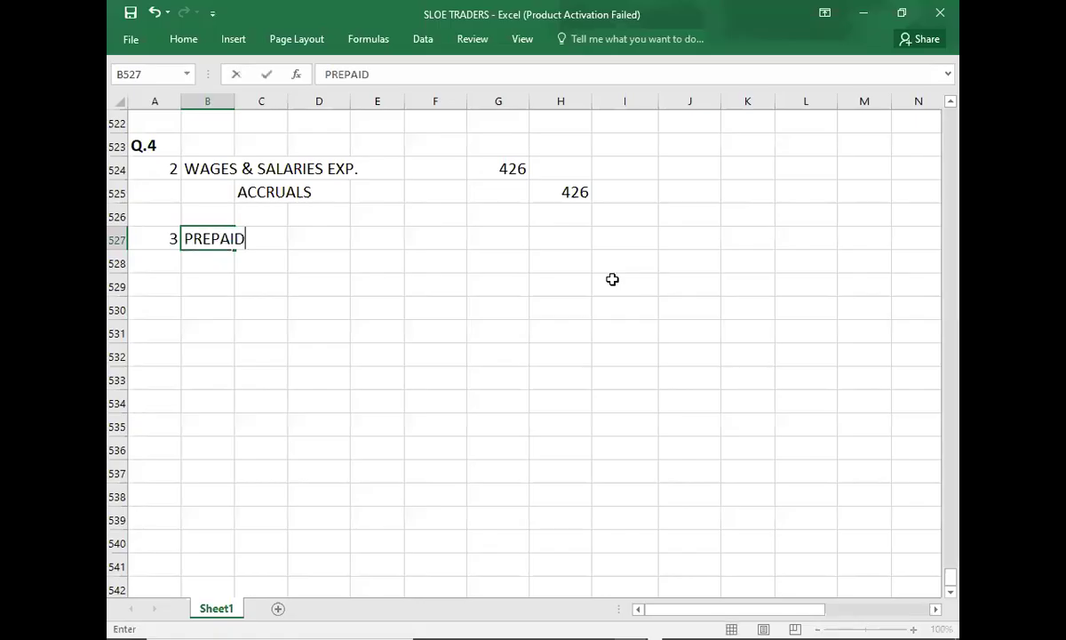
{"action": "key", "text": "Return"}
{"action": "key", "text": "Right"}
{"action": "type", "text": "RE"}
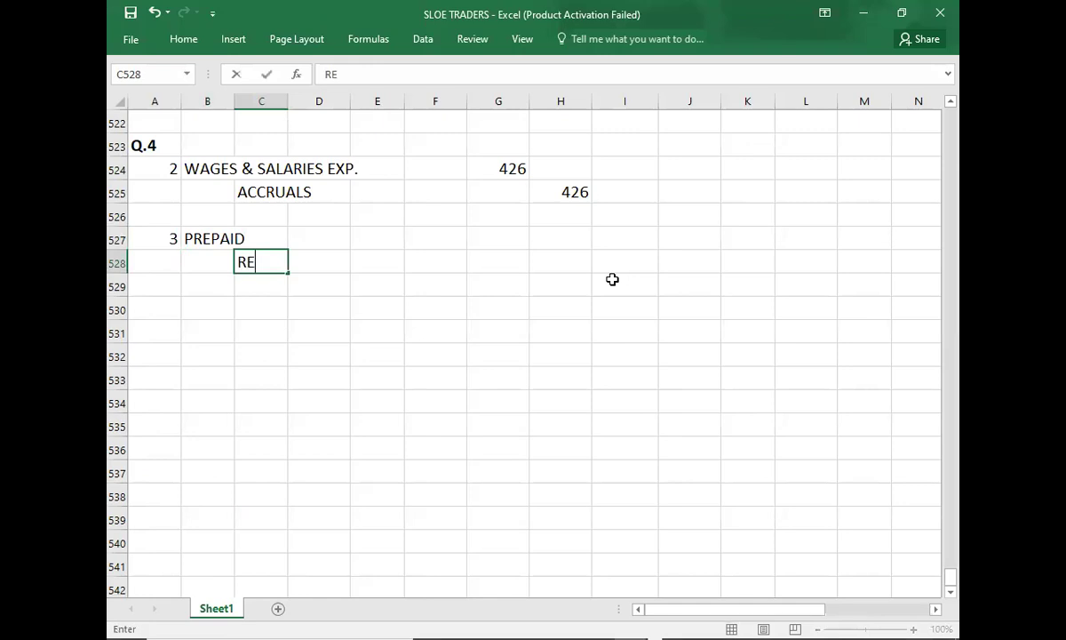
{"action": "type", "text": "NT EXP."}
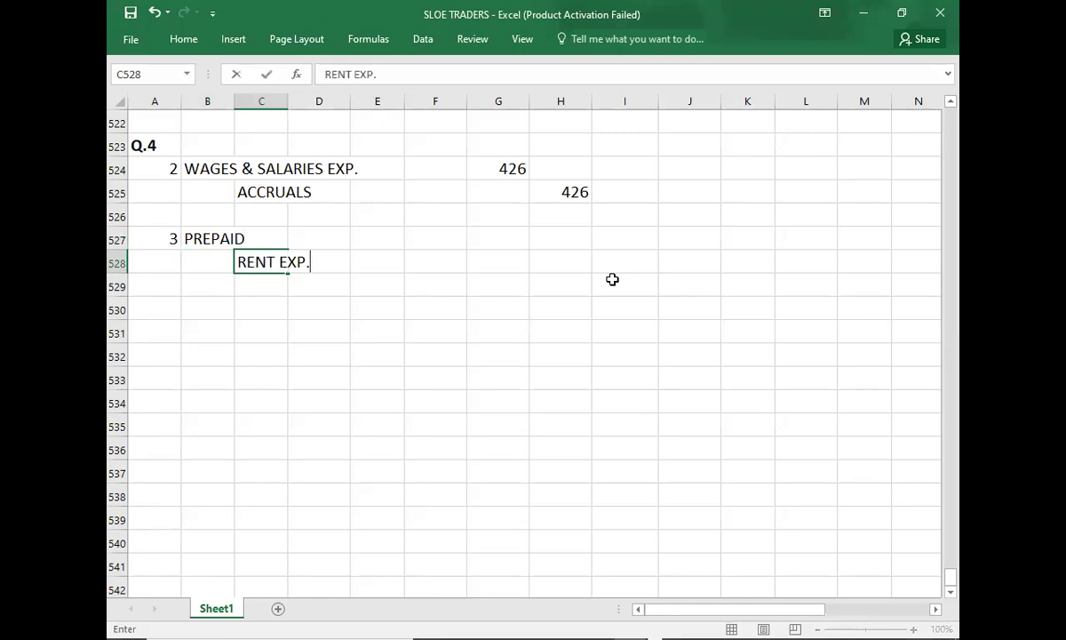
Enter the prepaid rent amount of 100 as debit in G527 and as credit in H528
{"action": "key", "text": "Up"}
{"action": "key", "text": "Right"}
{"action": "key", "text": "Right"}
{"action": "key", "text": "Right"}
{"action": "key", "text": "Right"}
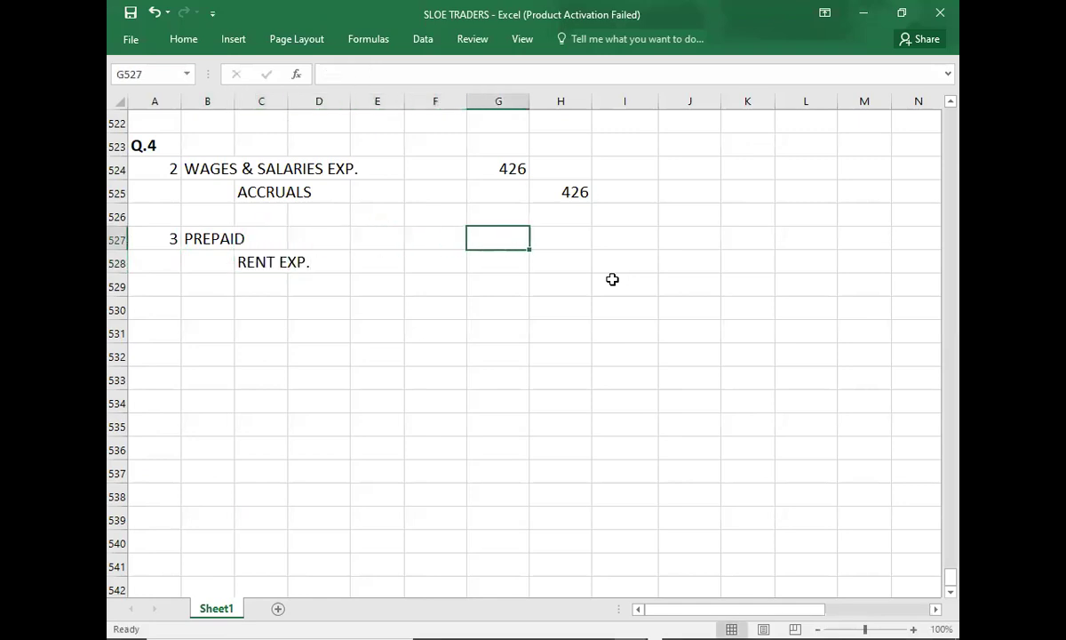
{"action": "type", "text": "100"}
{"action": "key", "text": "Return"}
{"action": "key", "text": "Right"}
{"action": "type", "text": "1000"}
{"action": "key", "text": "BackSpace"}
{"action": "key", "text": "Return"}
Number the next journal entry 4 in A530, leaving one empty row below the rent entry
{"action": "key", "text": "Left"}
{"action": "key", "text": "Left"}
{"action": "key", "text": "Left"}
{"action": "key", "text": "Left"}
{"action": "key", "text": "Left"}
{"action": "key", "text": "Left"}
{"action": "key", "text": "Left"}
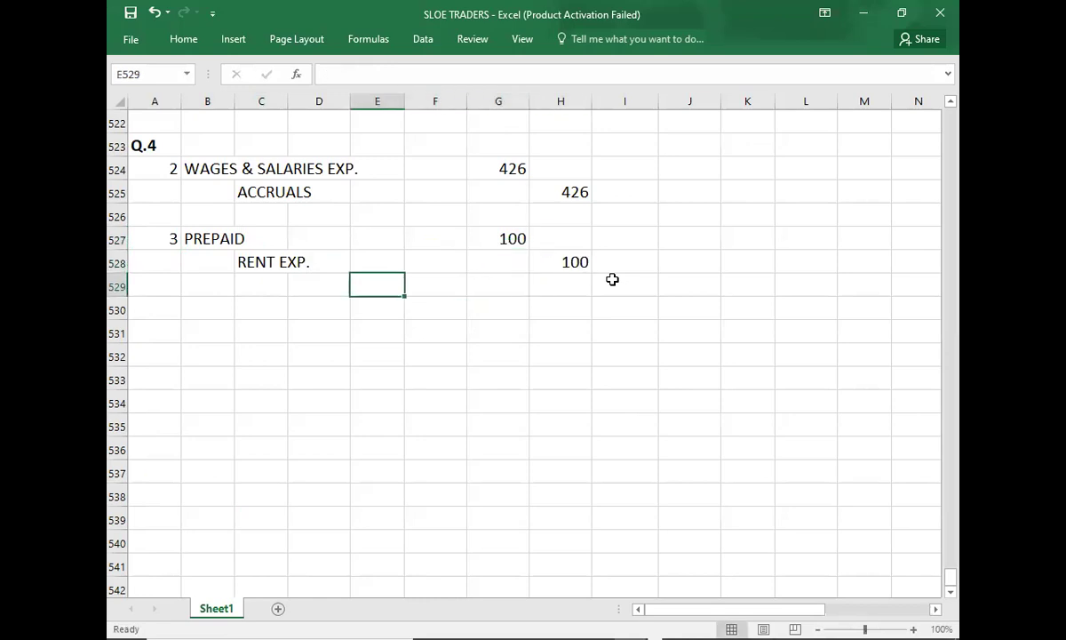
{"action": "key", "text": "Down"}
{"action": "type", "text": "4"}
{"action": "key", "text": "Tab"}
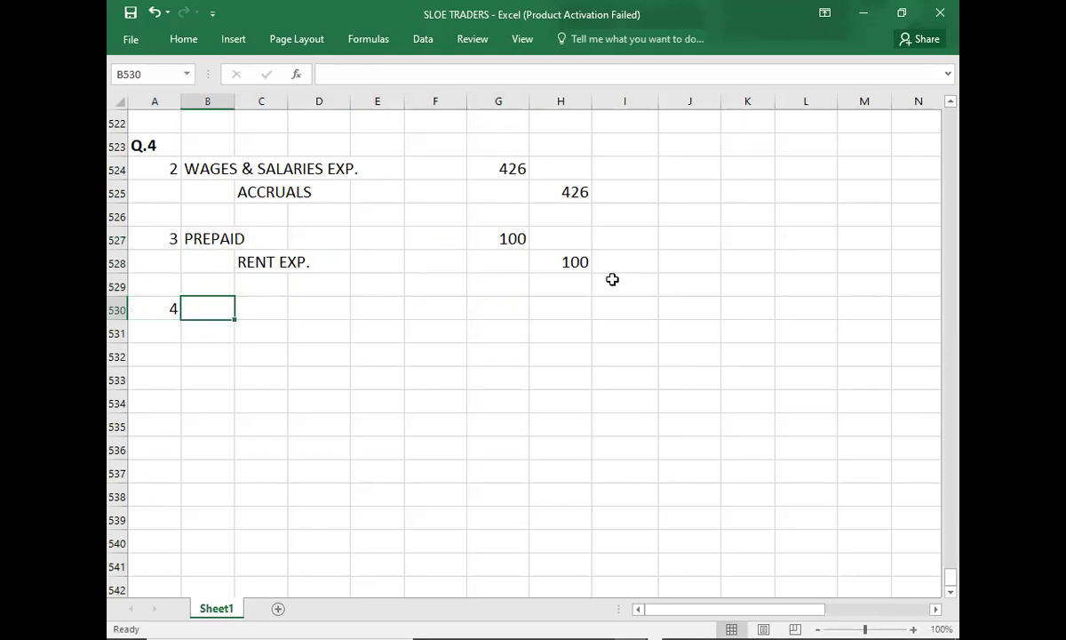
Look up the new and existing receivables allowance in the PDF, enter 260 in M530 and -162 in M531, and select both cells
{"action": "key", "text": "alt+Tab"}
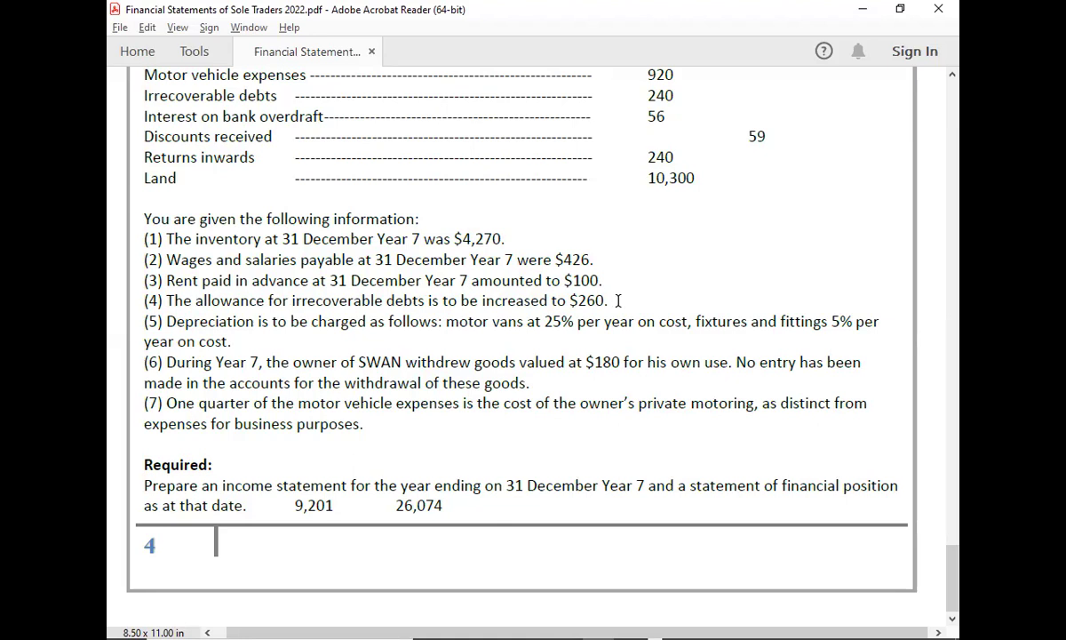
{"action": "scroll", "coordinate": [619, 301], "scroll_direction": "up", "scroll_amount": 8}
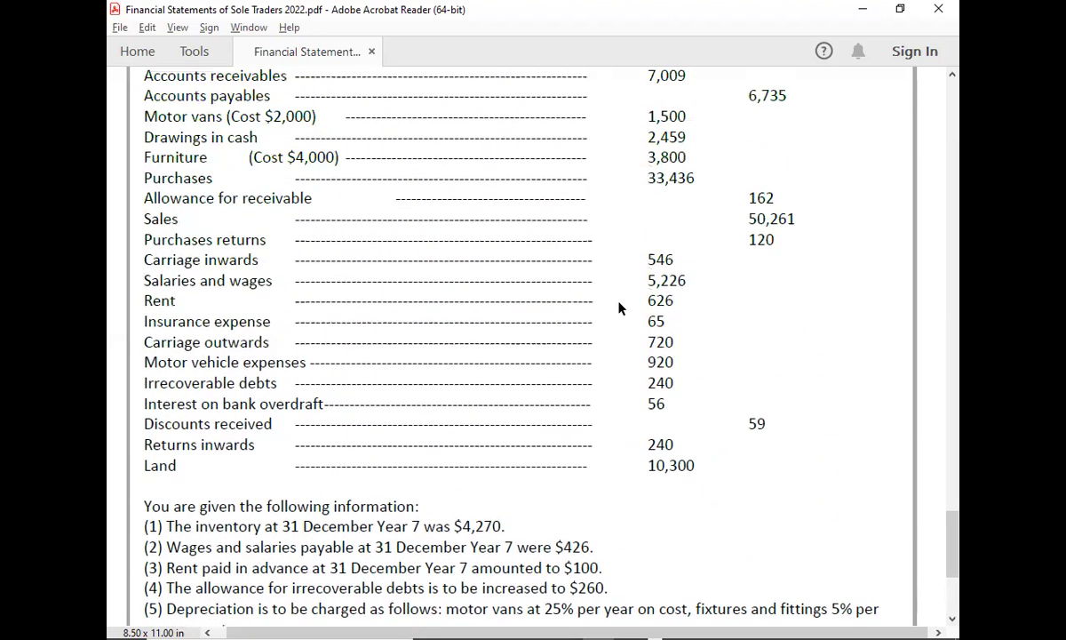
{"action": "scroll", "coordinate": [620, 307], "scroll_direction": "up", "scroll_amount": 1}
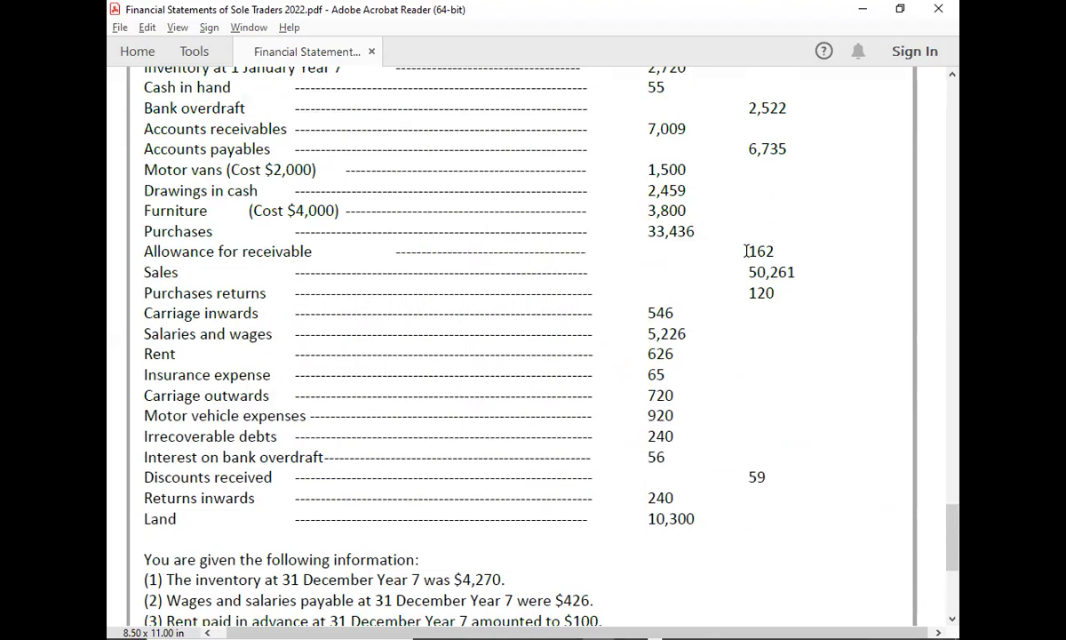
{"action": "scroll", "coordinate": [746, 251], "scroll_direction": "down", "scroll_amount": 8}
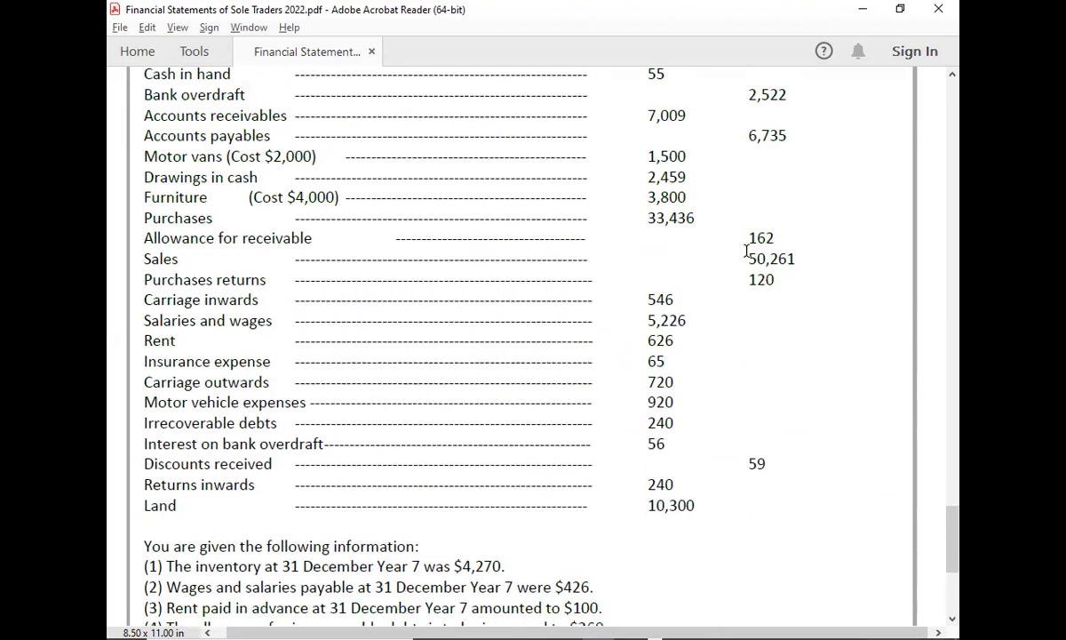
{"action": "scroll", "coordinate": [747, 258], "scroll_direction": "down", "scroll_amount": 1}
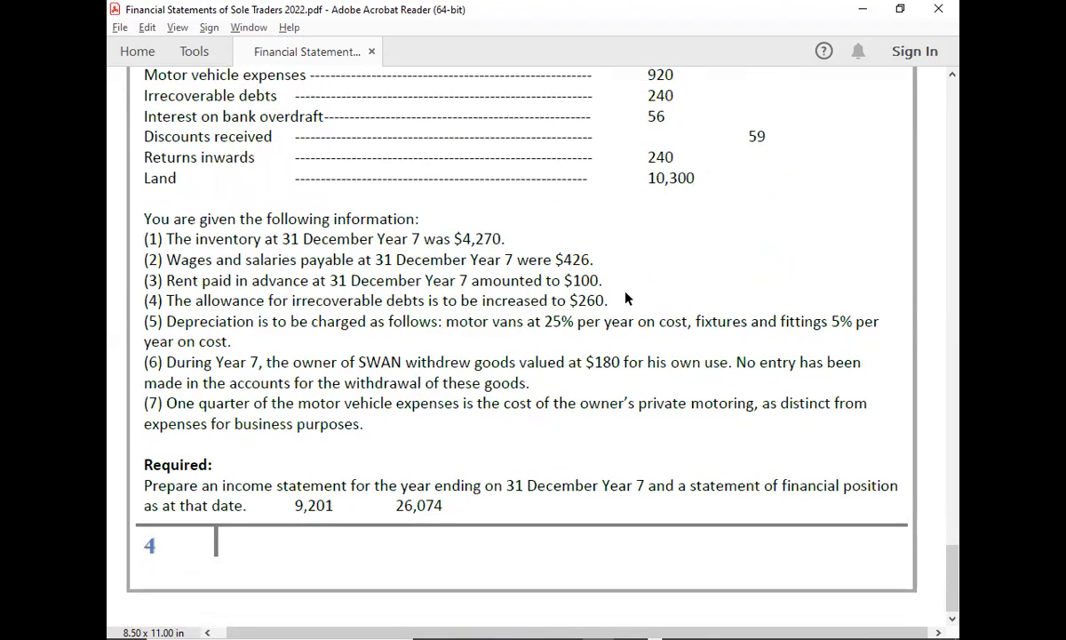
{"action": "key", "text": "alt+Tab"}
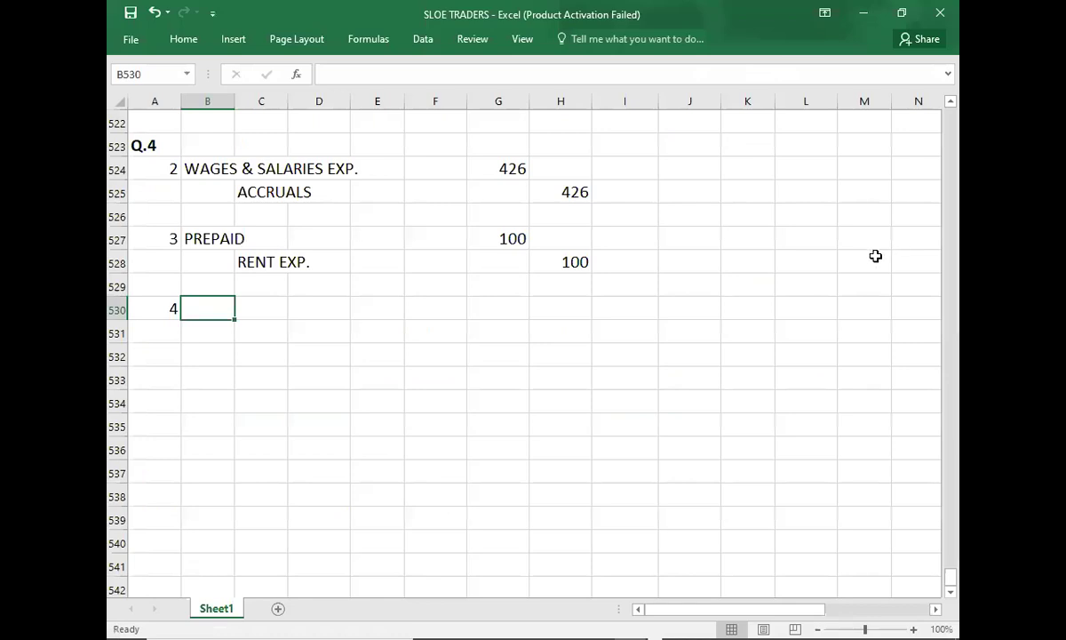
{"action": "left_click", "coordinate": [862, 308]}
{"action": "type", "text": "260"}
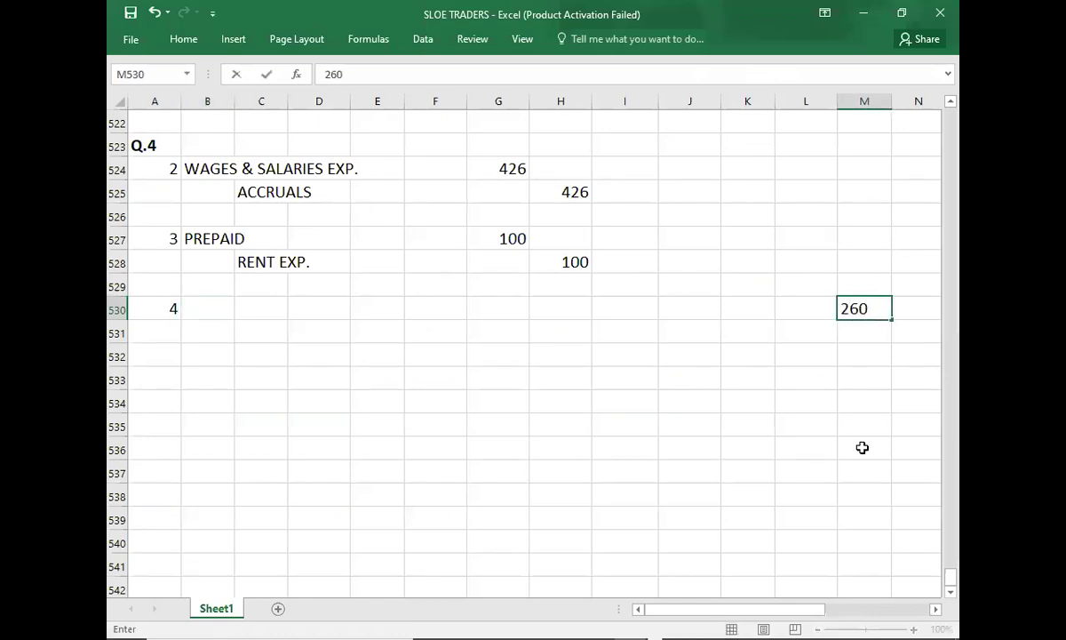
{"action": "key", "text": "Return"}
{"action": "type", "text": "-162"}
{"action": "key", "text": "Return"}
{"action": "key", "text": "Up"}
{"action": "key", "text": "Up"}
{"action": "key", "text": "shift+Down"}
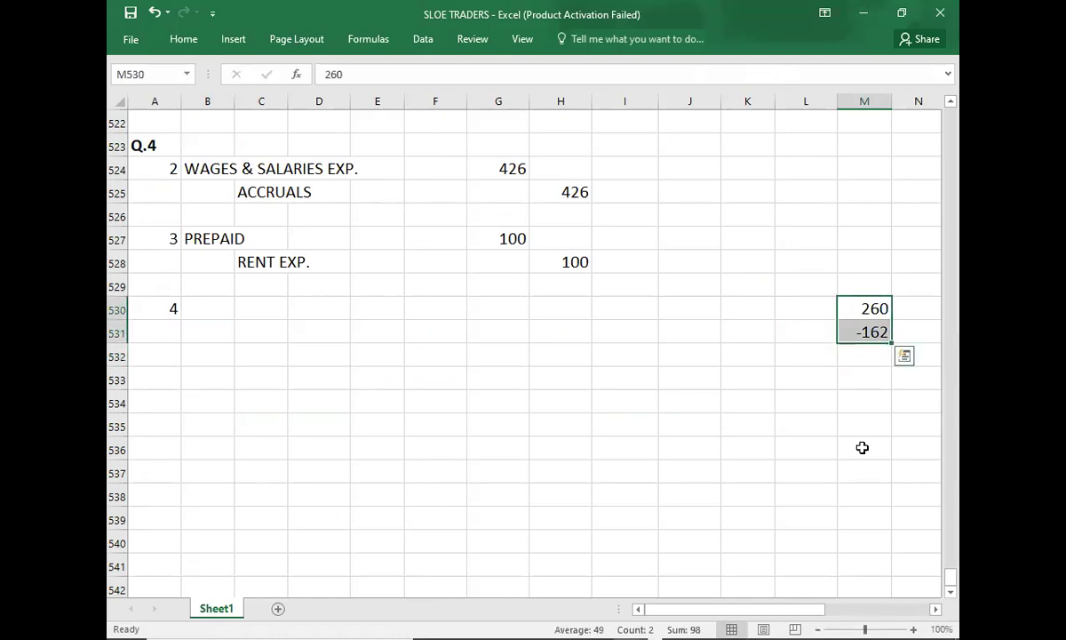
Enter 90 in M532, directly below the two allowance figures
{"action": "key", "text": "Down"}
{"action": "key", "text": "Down"}
{"action": "type", "text": "90"}
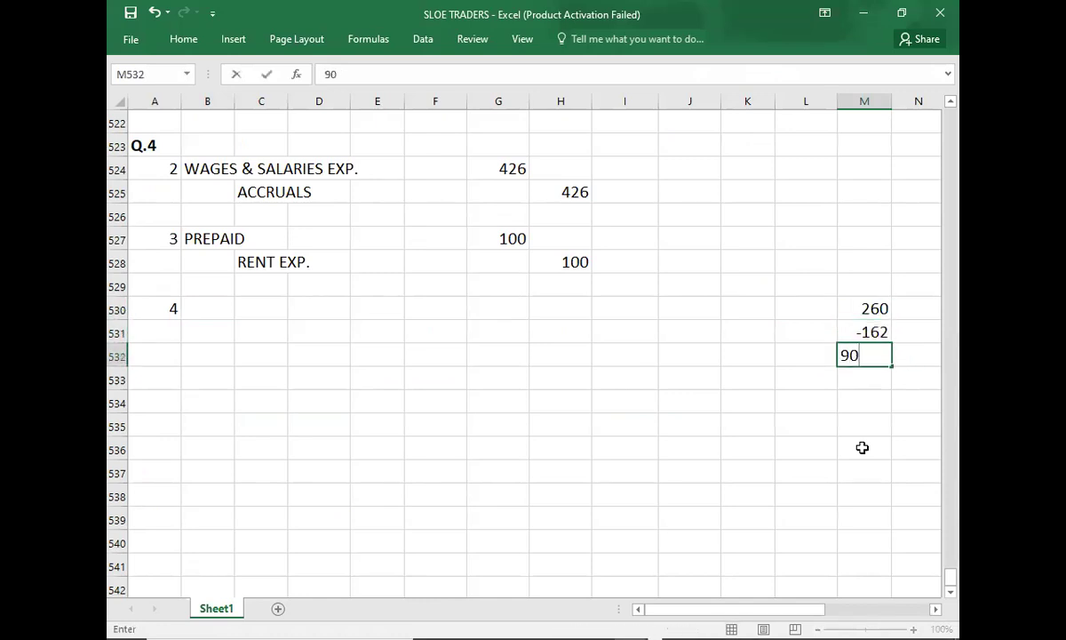
{"action": "key", "text": "Return"}
{"action": "key", "text": "Up"}
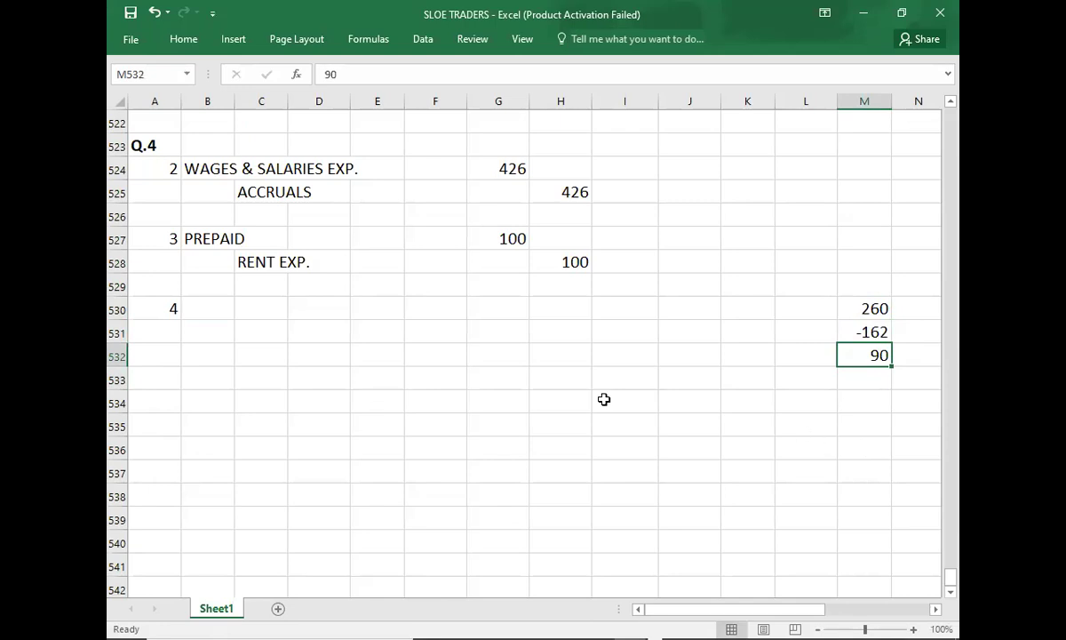
Enter the account names "IRRECOVERABLE DEBTS" in B530 and "ALL. FOR REC." in C531 for journal entry 4
{"action": "left_click", "coordinate": [189, 303]}
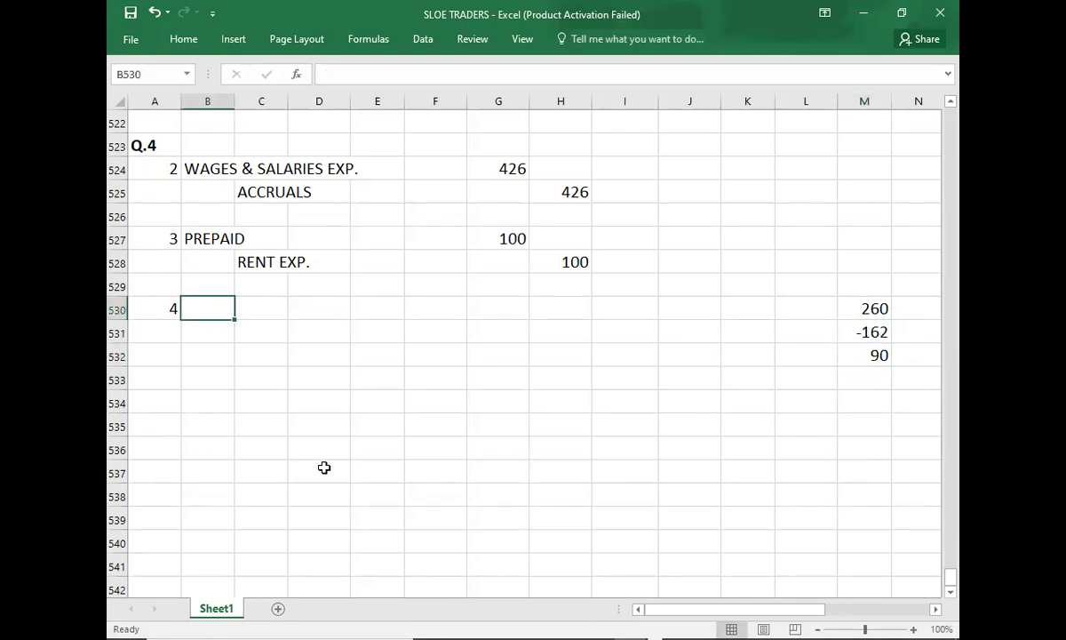
{"action": "type", "text": "IRRECOV"}
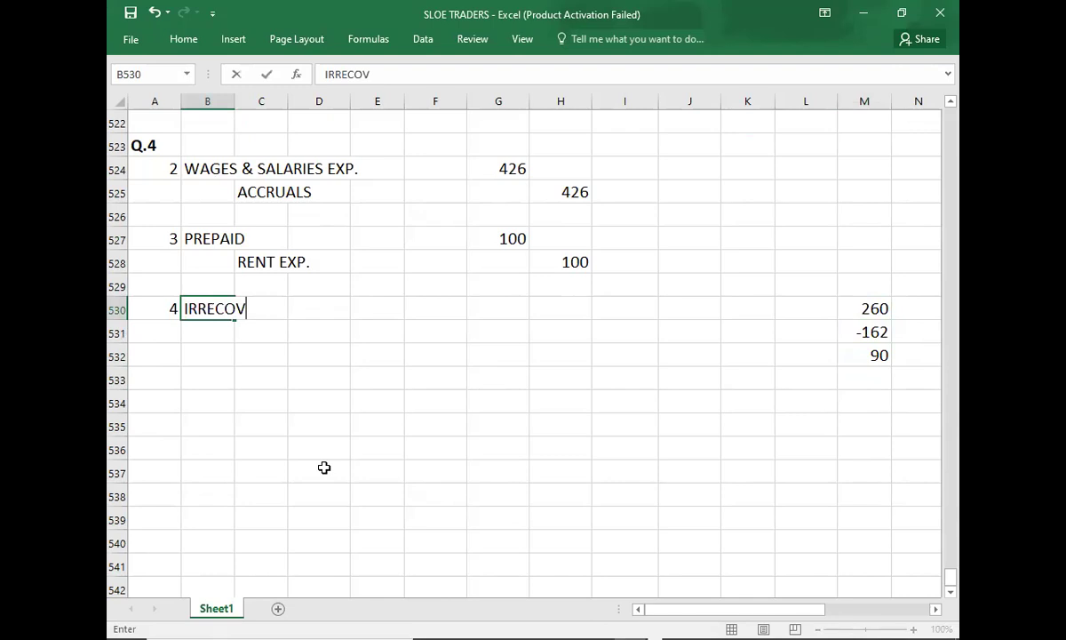
{"action": "type", "text": "ERAB"}
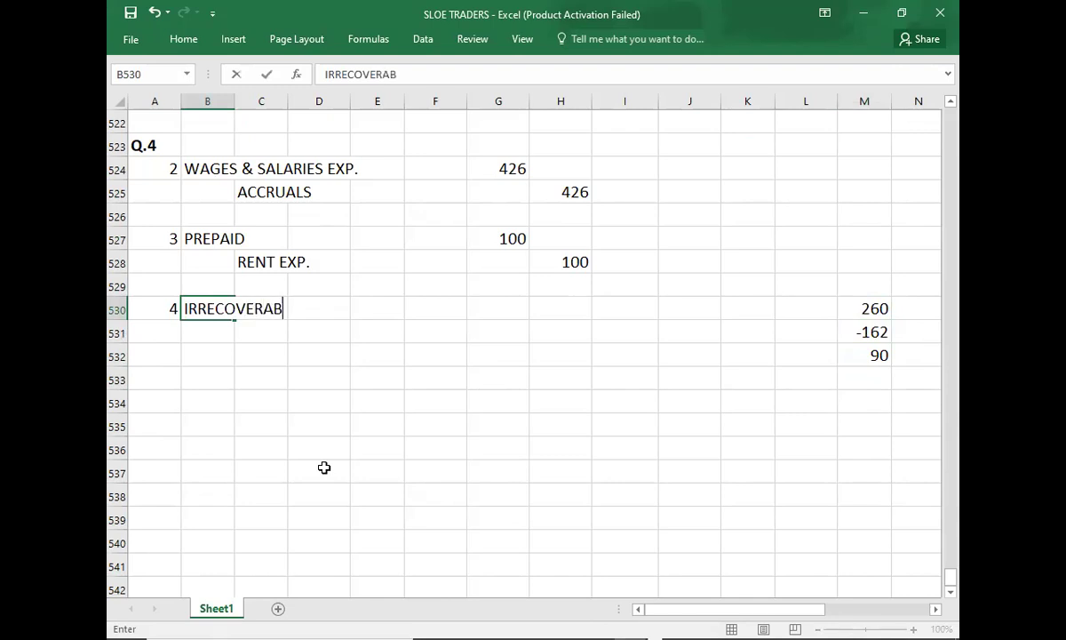
{"action": "type", "text": "LE DEBTS"}
{"action": "key", "text": "Return"}
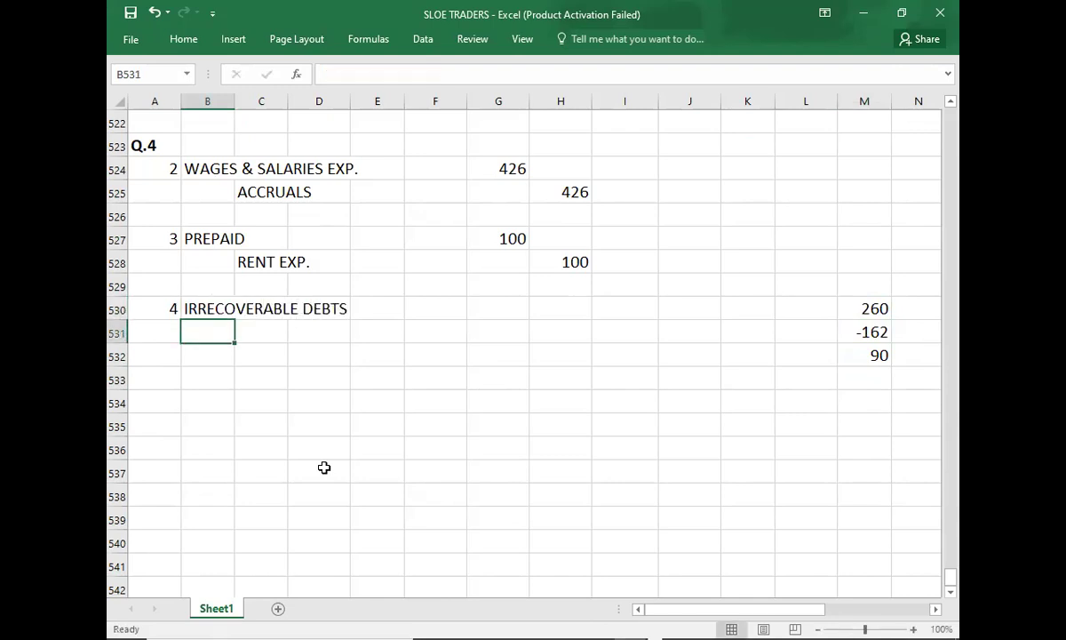
{"action": "key", "text": "Tab"}
{"action": "type", "text": "ALL. FOR "}
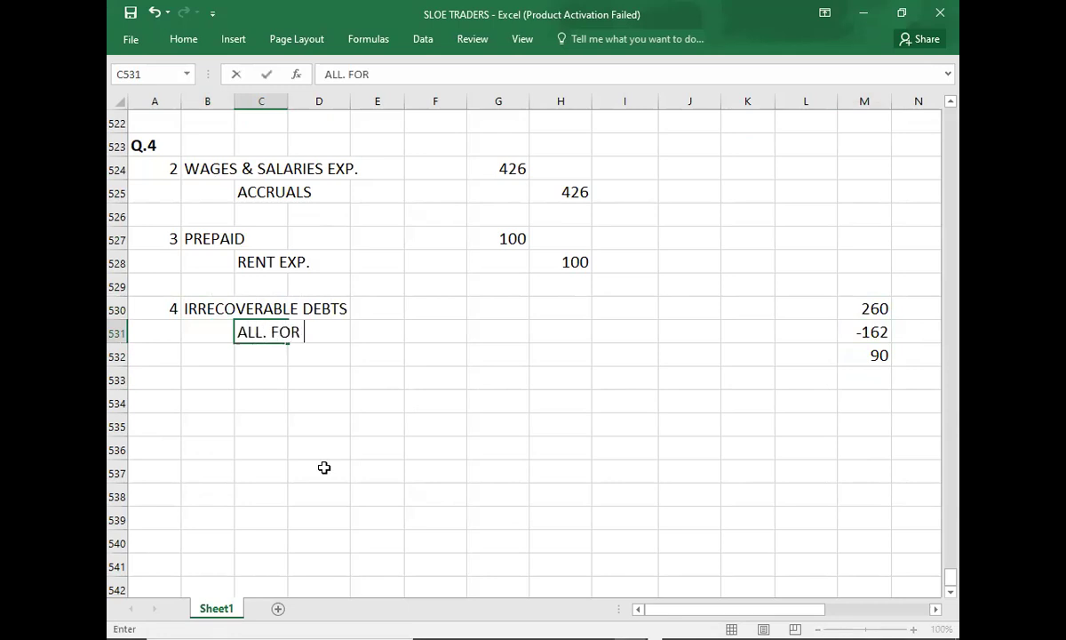
{"action": "type", "text": "REC."}
{"action": "key", "text": "Up"}
Correct the allowance increase in M532 to 98
{"action": "key", "text": "Right"}
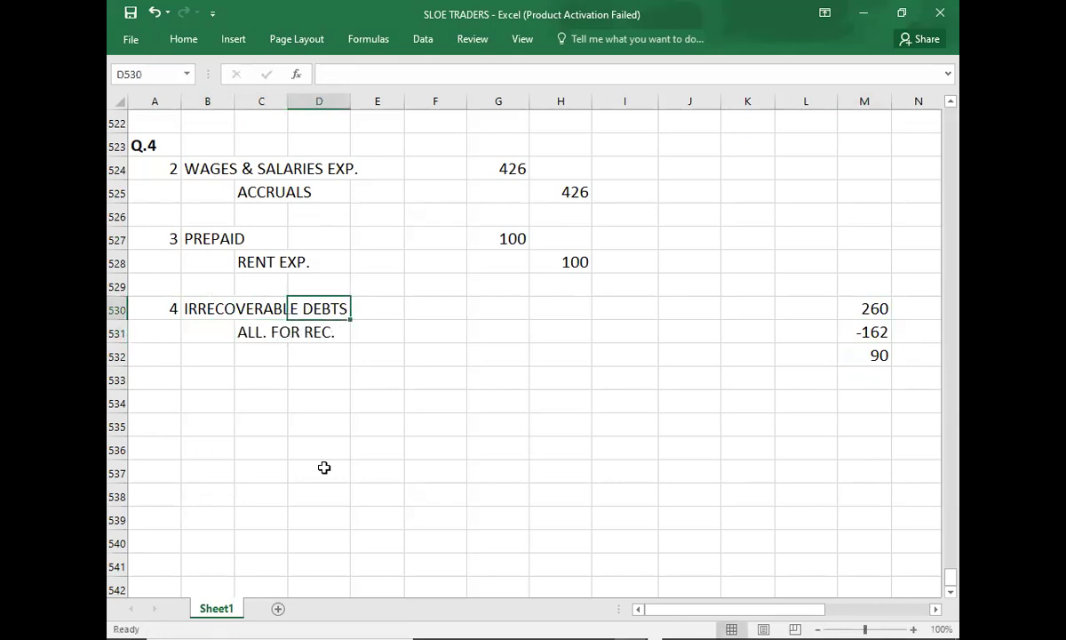
{"action": "key", "text": "Right"}
{"action": "key", "text": "Right"}
{"action": "key", "text": "Right"}
{"action": "key", "text": "Down"}
{"action": "key", "text": "Down"}
{"action": "key", "text": "Down"}
{"action": "key", "text": "Up"}
{"action": "key", "text": "Right"}
{"action": "key", "text": "Right"}
{"action": "key", "text": "Right"}
{"action": "key", "text": "Right"}
{"action": "key", "text": "Right"}
{"action": "key", "text": "Right"}
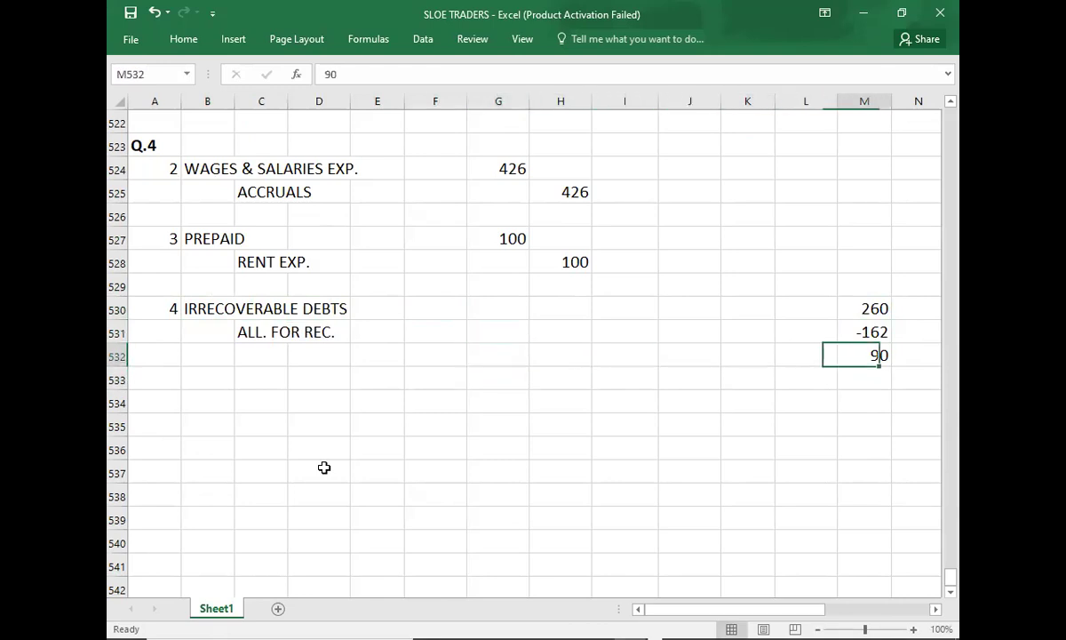
{"action": "type", "text": "98"}
{"action": "key", "text": "Left"}
Enter the allowance increase of 98 as debit in G530 and as credit in H531
{"action": "key", "text": "Left"}
{"action": "key", "text": "Left"}
{"action": "key", "text": "Left"}
{"action": "key", "text": "Left"}
{"action": "key", "text": "Left"}
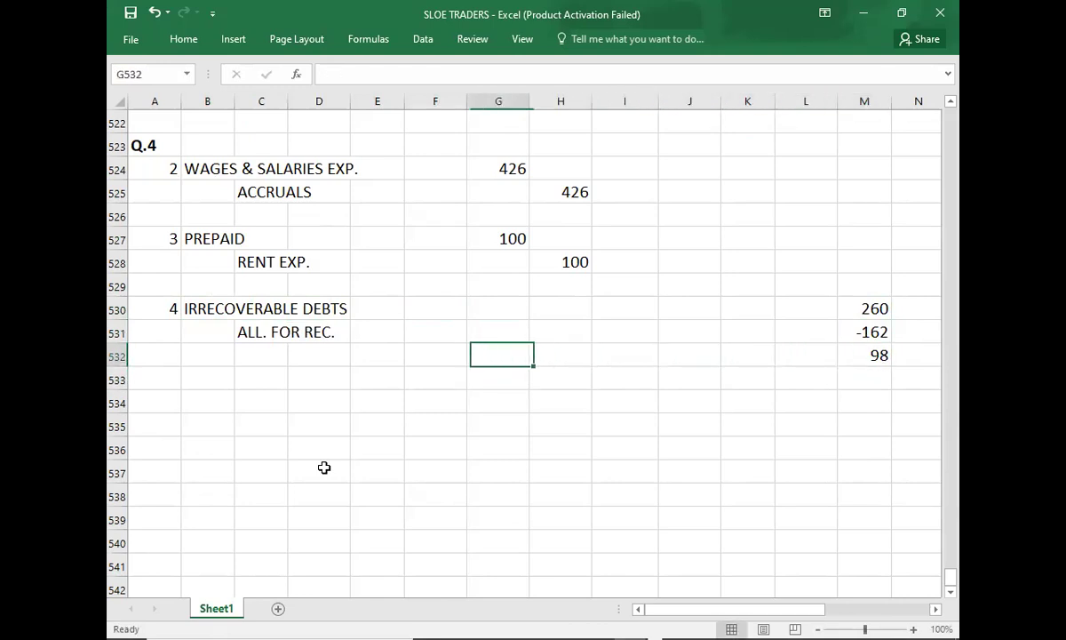
{"action": "key", "text": "Up"}
{"action": "key", "text": "Up"}
{"action": "type", "text": "98"}
{"action": "key", "text": "Down"}
{"action": "key", "text": "Right"}
{"action": "type", "text": "98"}
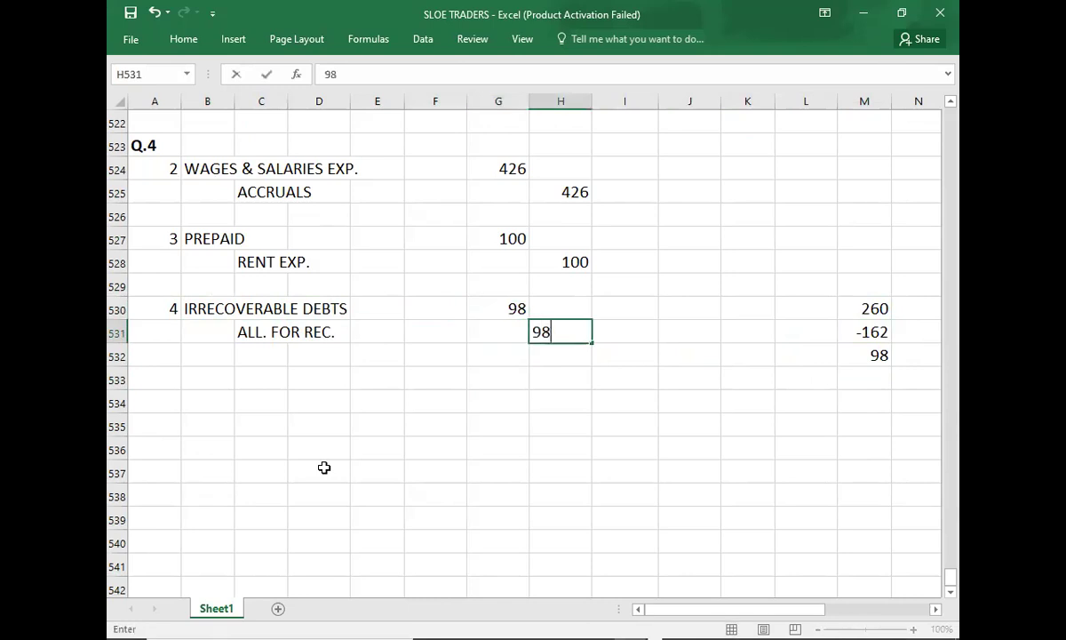
{"action": "key", "text": "Left"}
Number the next journal entry 5 in A533, leaving one empty row below the irrecoverable debts entry
{"action": "key", "text": "Down"}
{"action": "key", "text": "Down"}
{"action": "key", "text": "Left"}
{"action": "key", "text": "Left"}
{"action": "key", "text": "Left"}
{"action": "key", "text": "Left"}
{"action": "key", "text": "Left"}
{"action": "key", "text": "Left"}
{"action": "type", "text": "5"}
{"action": "key", "text": "Right"}
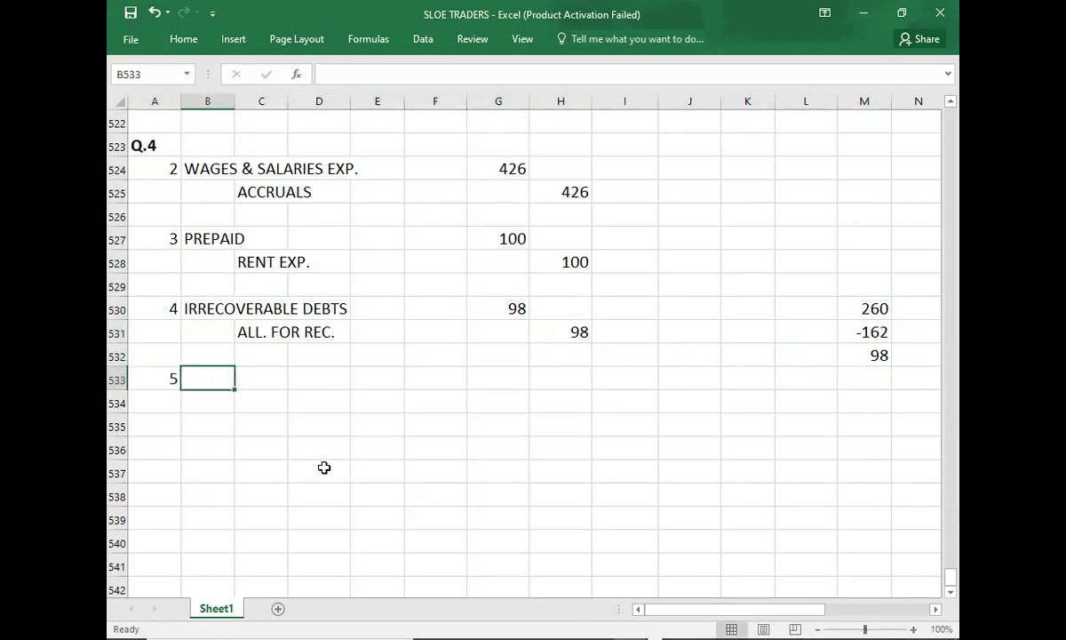
Read depreciation note 5 in the PDF and enter the bold heading "MOTOR VAN" in B533
{"action": "key", "text": "alt+Tab"}
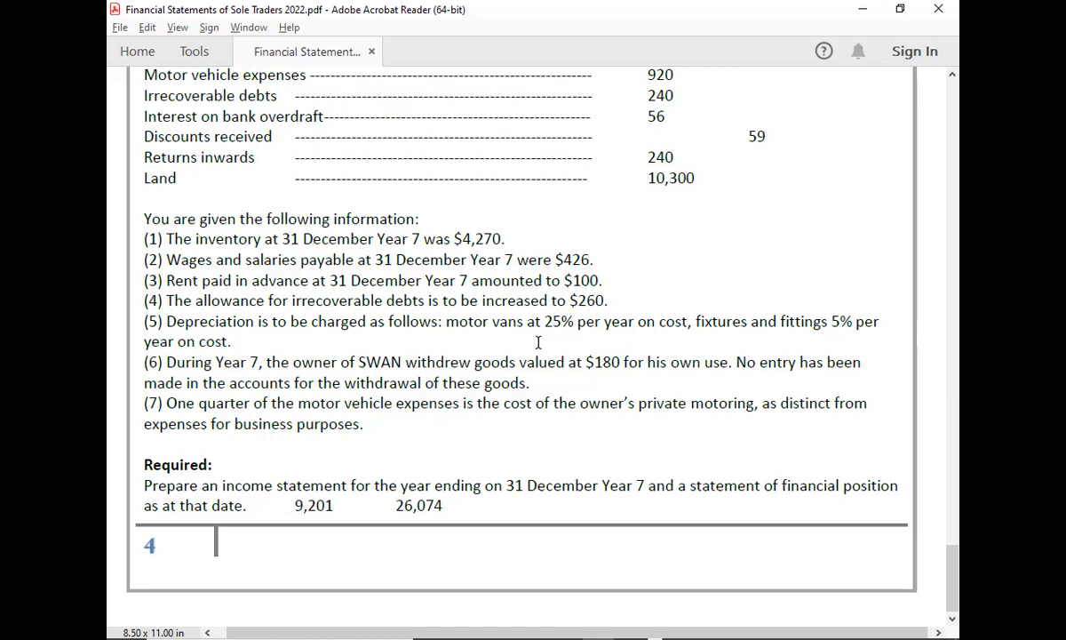
{"action": "key", "text": "alt+Tab"}
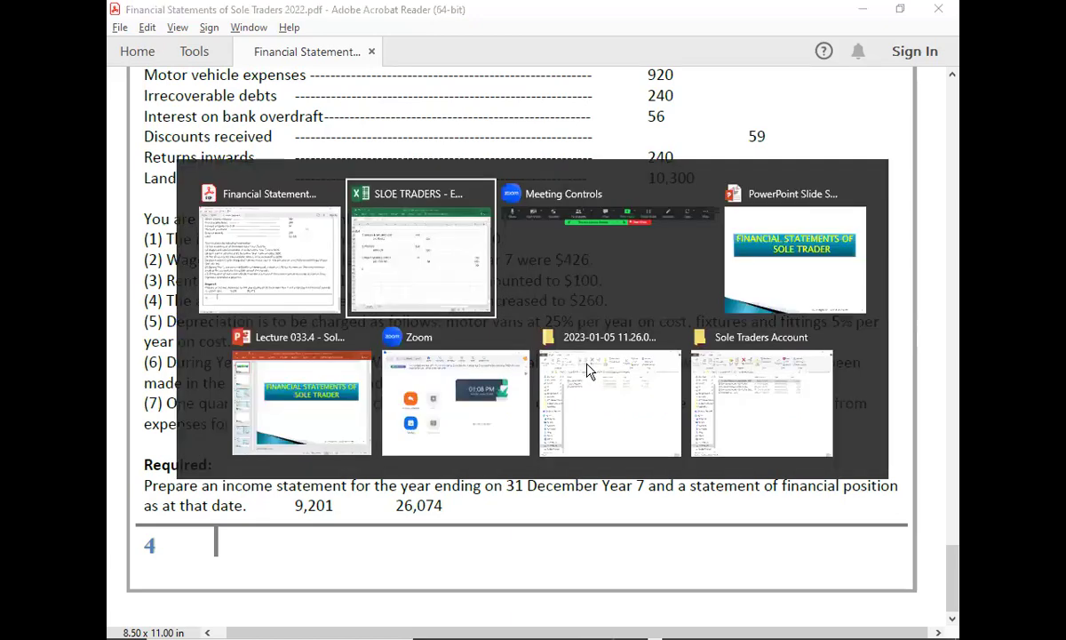
{"action": "type", "text": "MOTOR"}
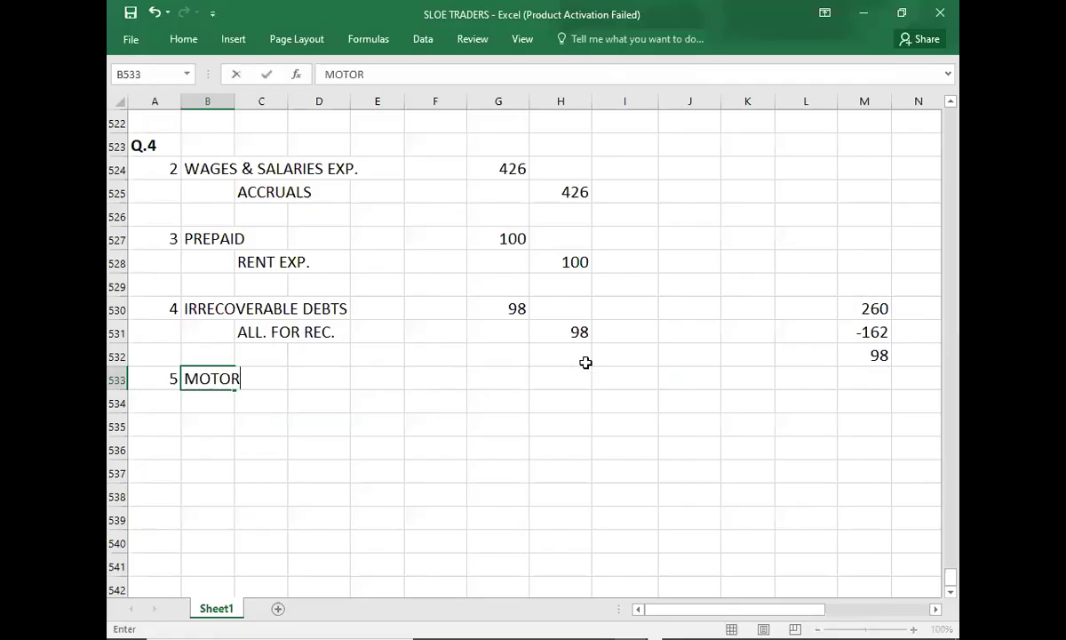
{"action": "type", "text": "N"}
{"action": "key", "text": "ctrl+Return"}
{"action": "key", "text": "ctrl+b"}
Begin the depreciation working in B535 with the text "DEP. EXP. ="
{"action": "key", "text": "Down"}
{"action": "key", "text": "Down"}
{"action": "key", "text": "Down"}
{"action": "key", "text": "Down"}
{"action": "key", "text": "Down"}
{"action": "key", "text": "Down"}
{"action": "key", "text": "Down"}
{"action": "key", "text": "Down"}
{"action": "key", "text": "Down"}
{"action": "key", "text": "Down"}
{"action": "key", "text": "Down"}
{"action": "key", "text": "Down"}
{"action": "key", "text": "Down"}
{"action": "key", "text": "Down"}
{"action": "key", "text": "Up"}
{"action": "key", "text": "Up"}
{"action": "key", "text": "Up"}
{"action": "key", "text": "Up"}
{"action": "key", "text": "Up"}
{"action": "key", "text": "Up"}
{"action": "key", "text": "Up"}
{"action": "key", "text": "Up"}
{"action": "key", "text": "Up"}
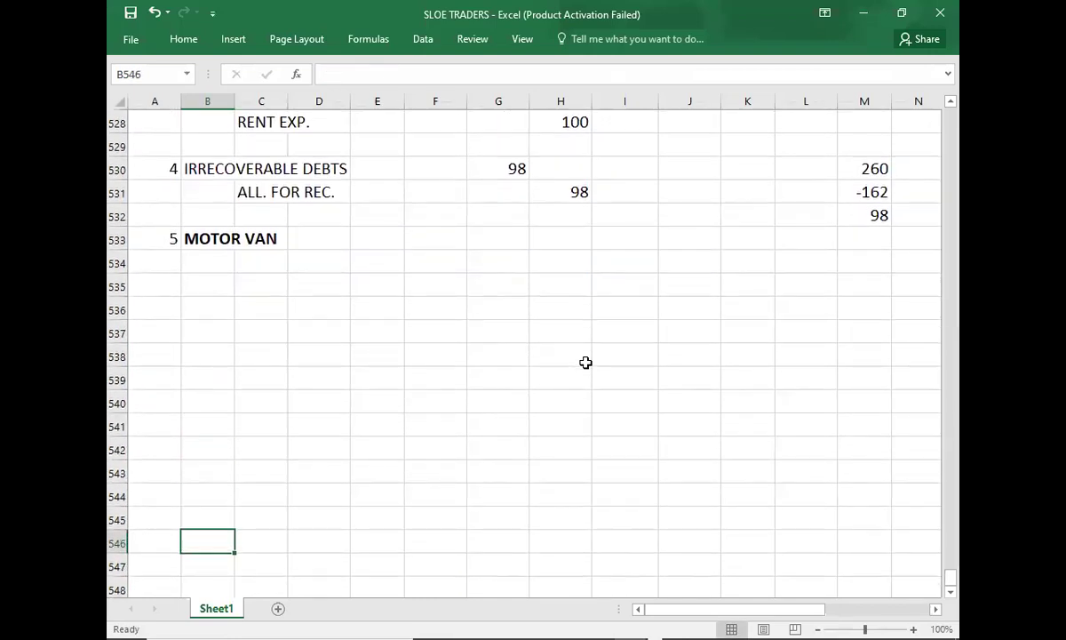
{"action": "key", "text": "Up"}
{"action": "key", "text": "Up"}
{"action": "key", "text": "Up"}
{"action": "key", "text": "Up"}
{"action": "key", "text": "Down"}
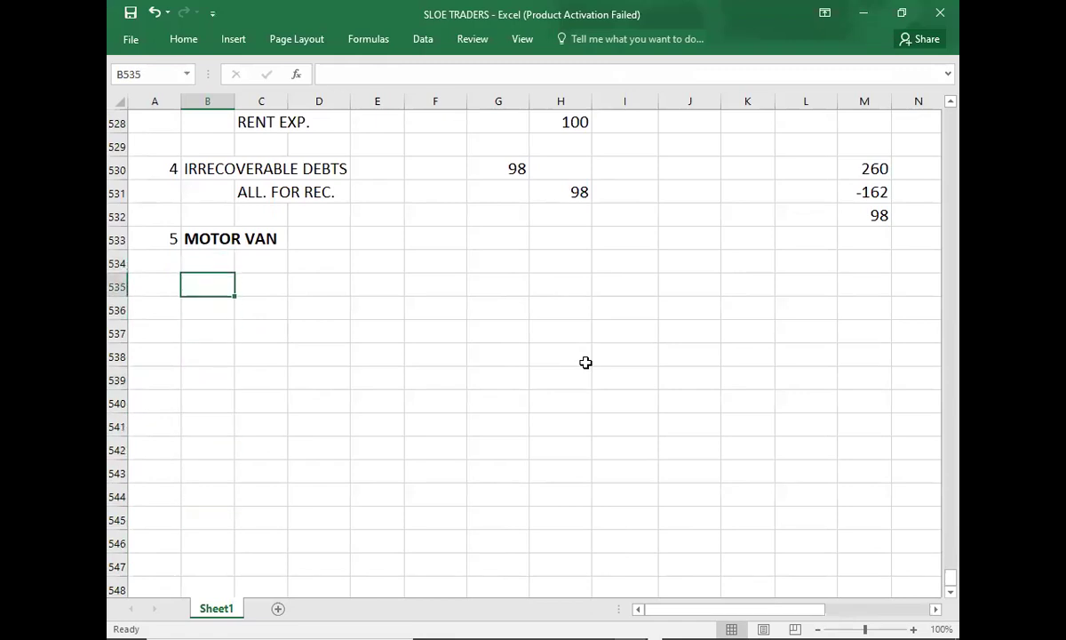
{"action": "type", "text": "DEP. EXP. ="}
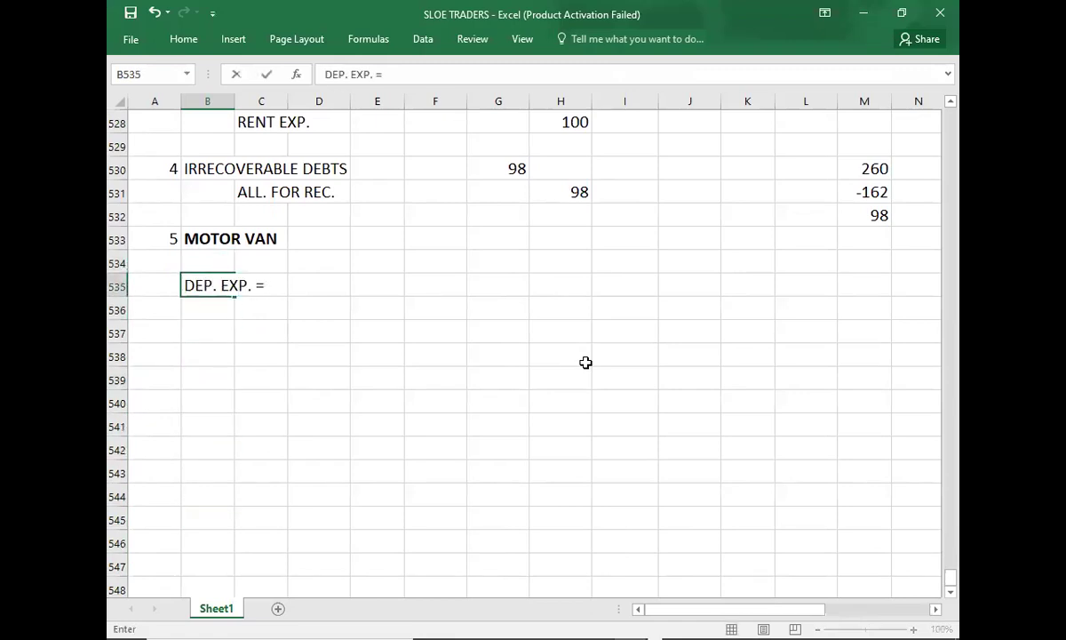
Look up the motor vans' cost in the PDF and complete the working in B535 with "2000*25/100 = 55"
{"action": "key", "text": "alt+Tab"}
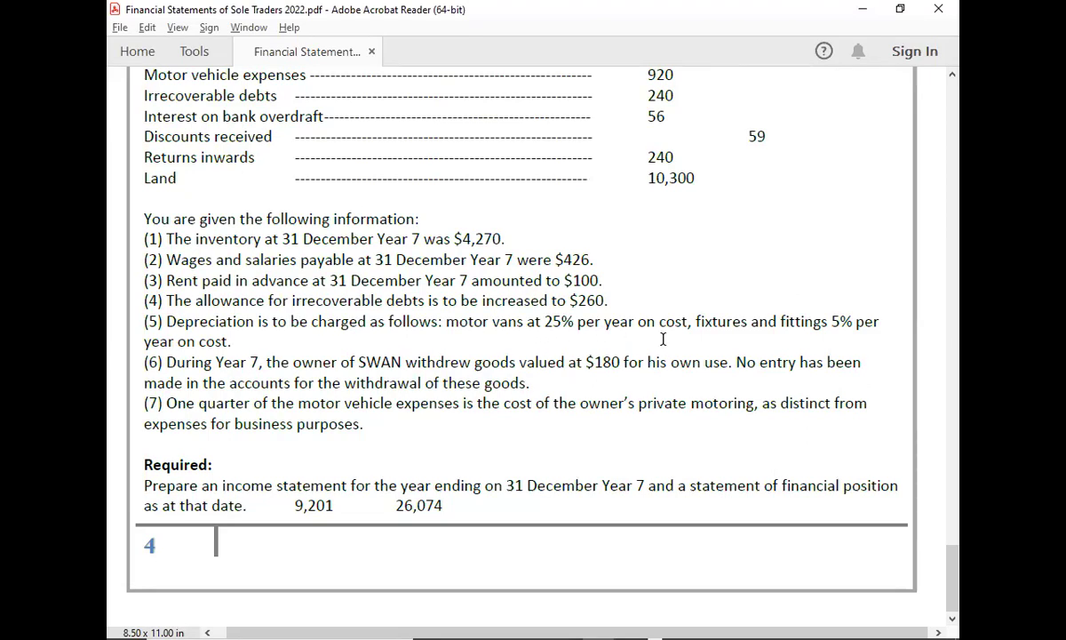
{"action": "scroll", "coordinate": [663, 339], "scroll_direction": "up", "scroll_amount": 10}
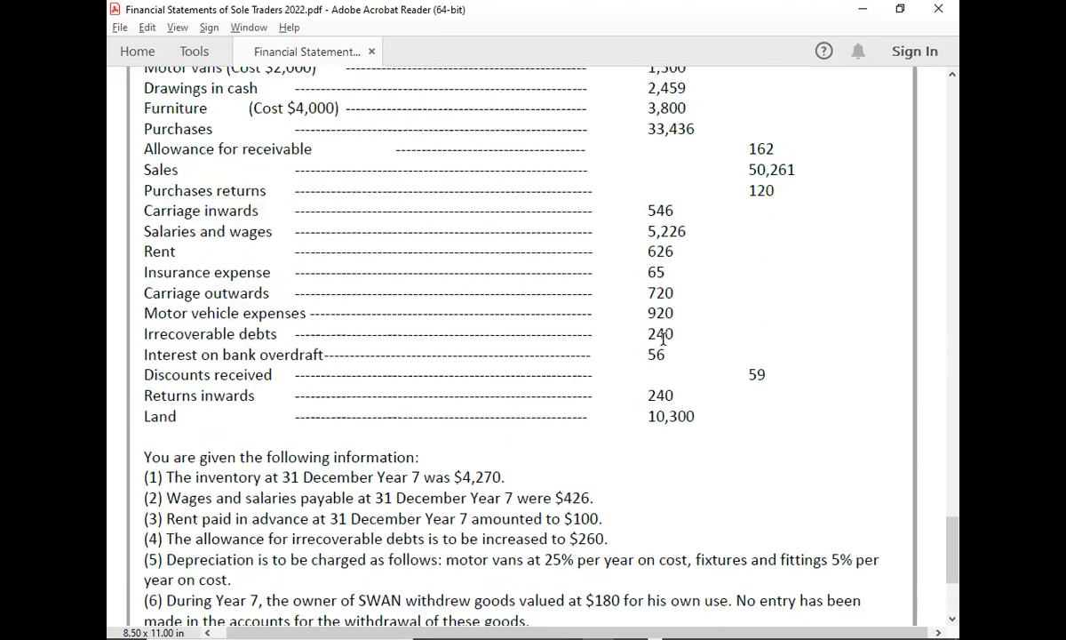
{"action": "scroll", "coordinate": [663, 338], "scroll_direction": "up", "scroll_amount": 2}
{"action": "scroll", "coordinate": [663, 338], "scroll_direction": "down", "scroll_amount": 1}
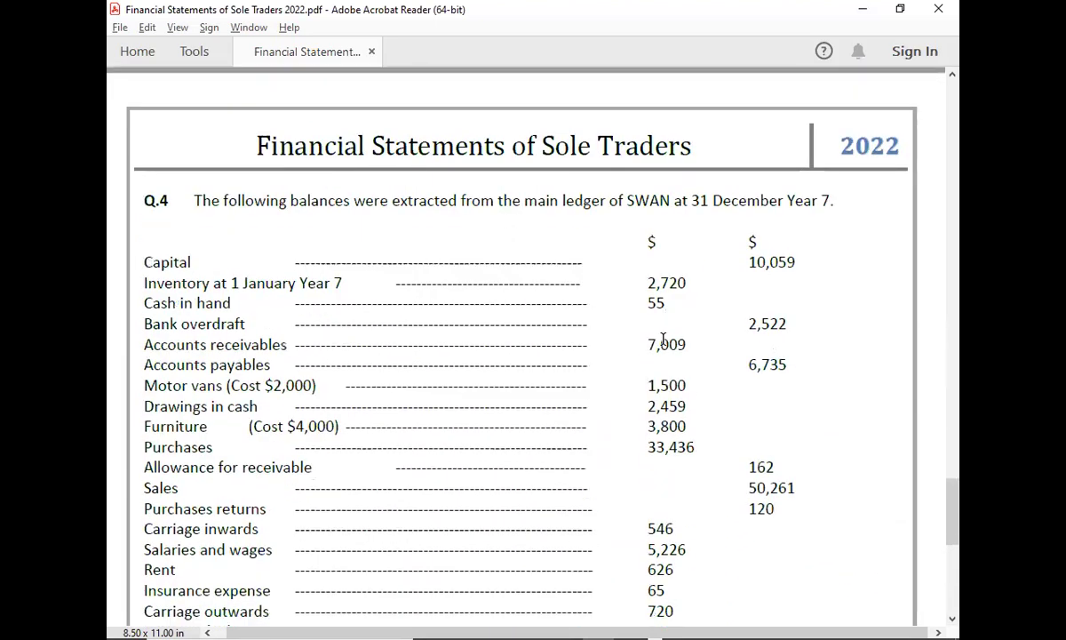
{"action": "scroll", "coordinate": [663, 338], "scroll_direction": "down", "scroll_amount": 1}
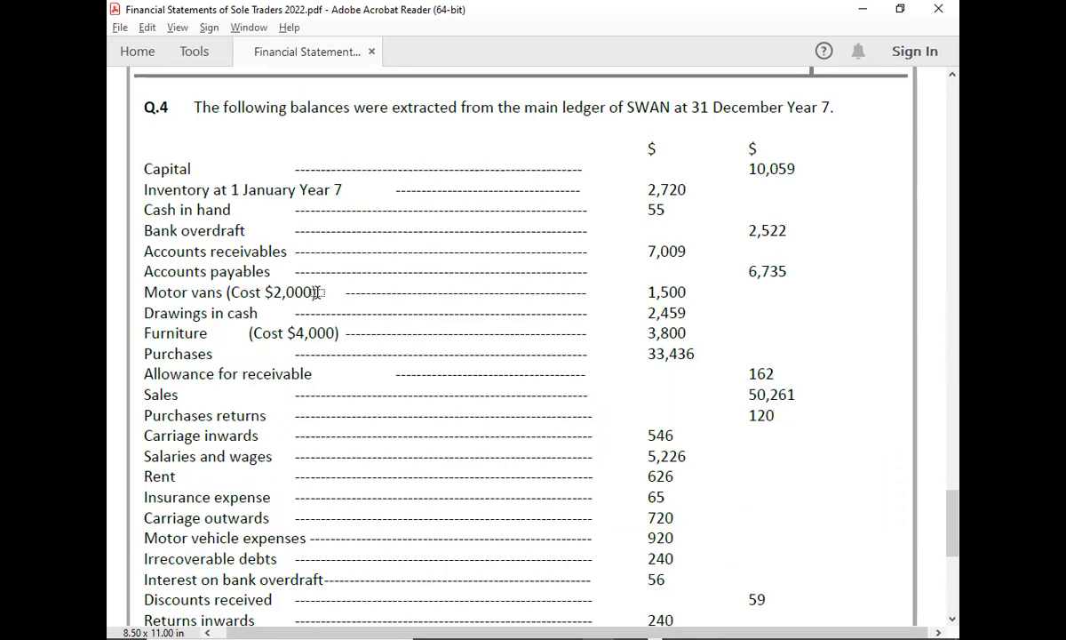
{"action": "key", "text": "alt+Tab"}
{"action": "type", "text": "2000*25/100"}
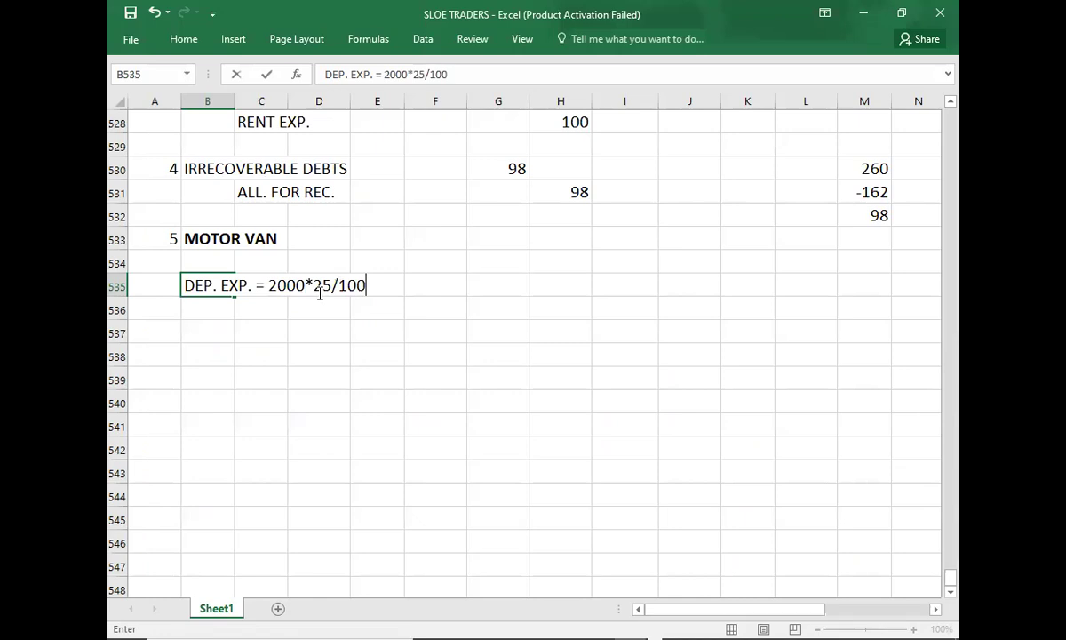
{"action": "type", "text": " = 55"}
{"action": "key", "text": "Return"}
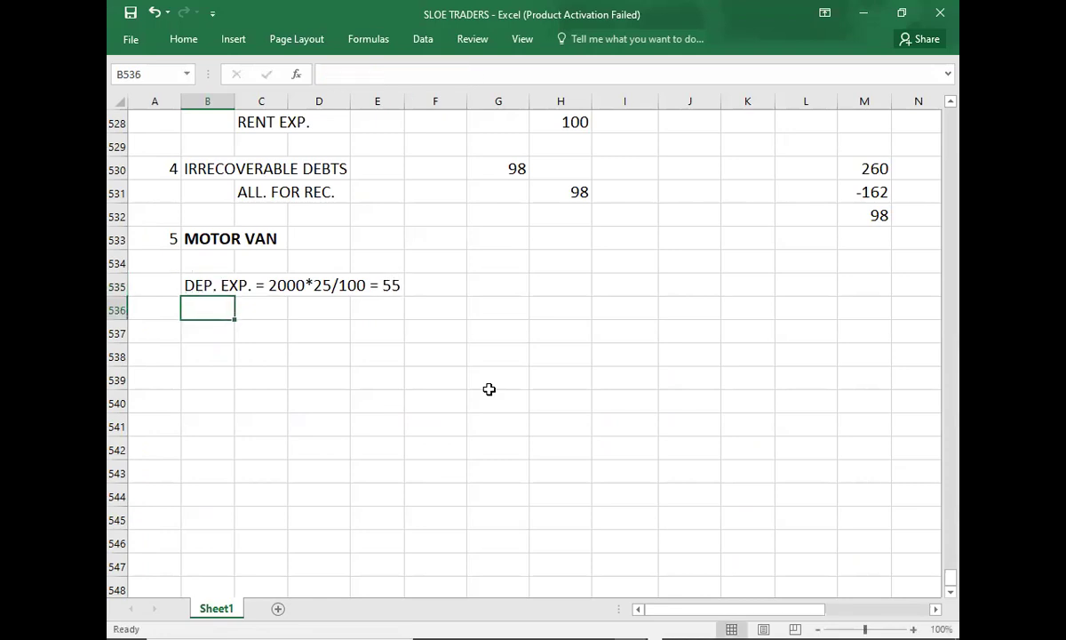
Correct the result at the end of the depreciation working in B535 to 500
{"action": "double_click", "coordinate": [194, 284]}
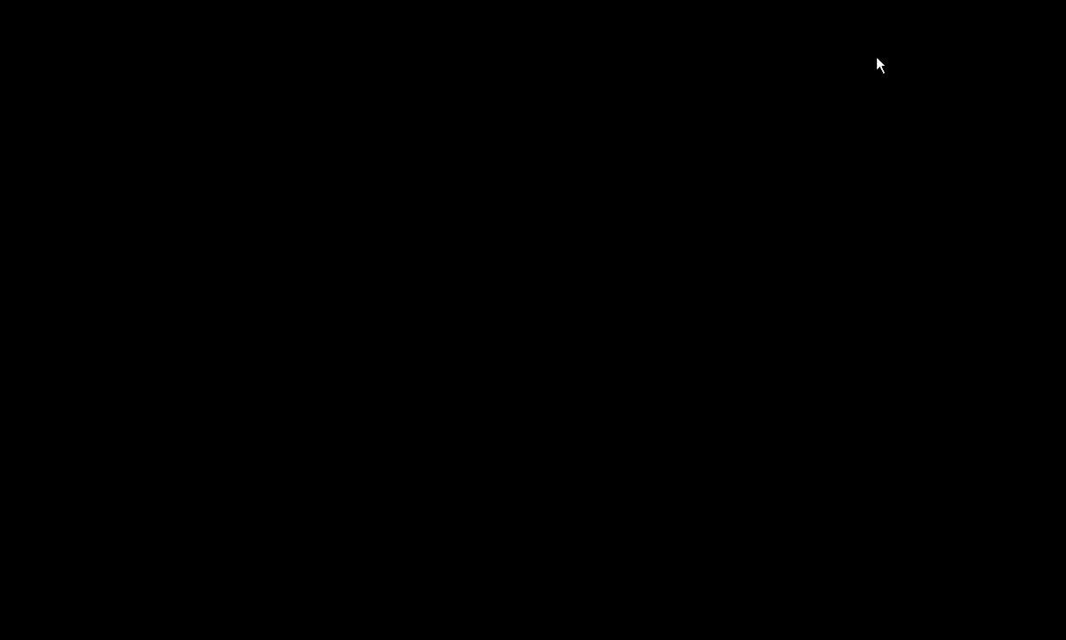
{"action": "key", "text": "BackSpace"}
{"action": "key", "text": "BackSpace"}
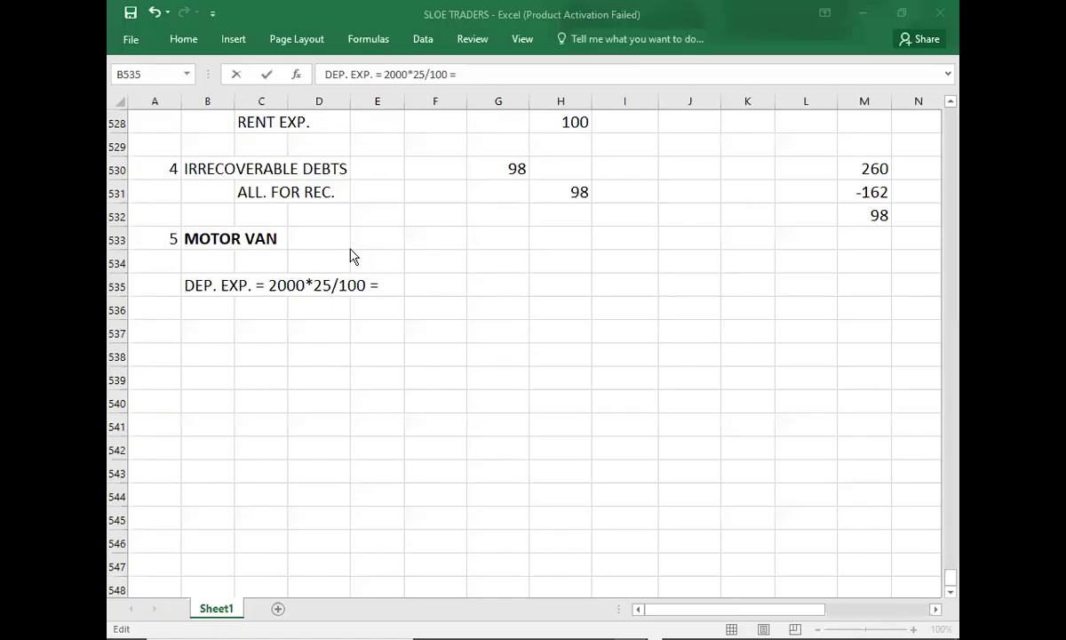
{"action": "double_click", "coordinate": [191, 284]}
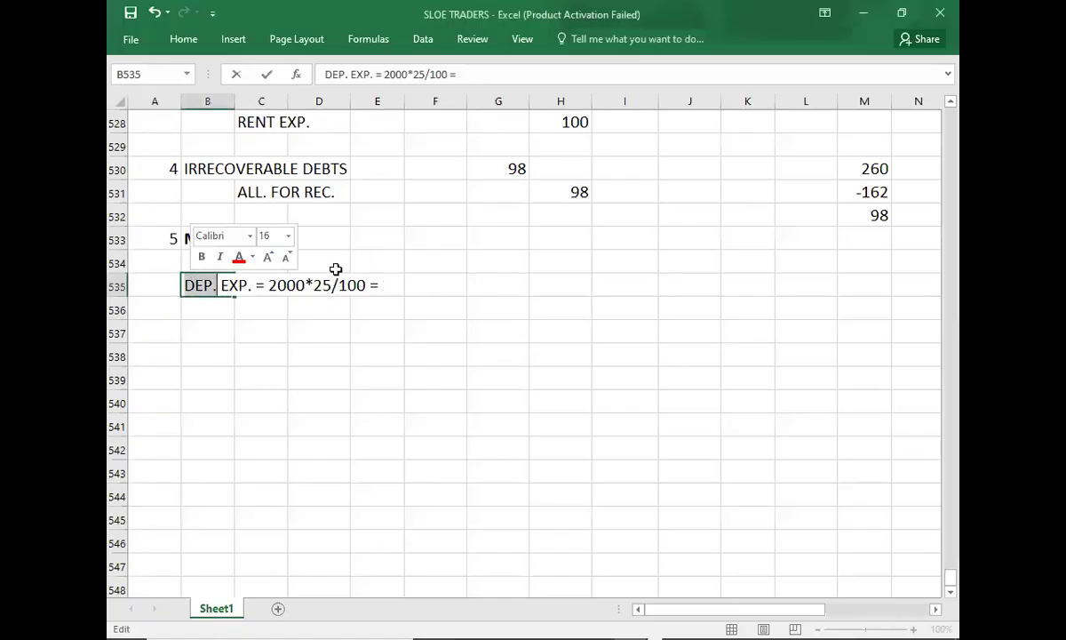
{"action": "left_click", "coordinate": [384, 282]}
{"action": "type", "text": "500"}
{"action": "key", "text": "Return"}
Enter the account names "DEP. EXP." in B537 and "ALL. FOR DEP." in C538 for the motor van depreciation entry
{"action": "key", "text": "Return"}
{"action": "type", "text": "DEP. EX"}
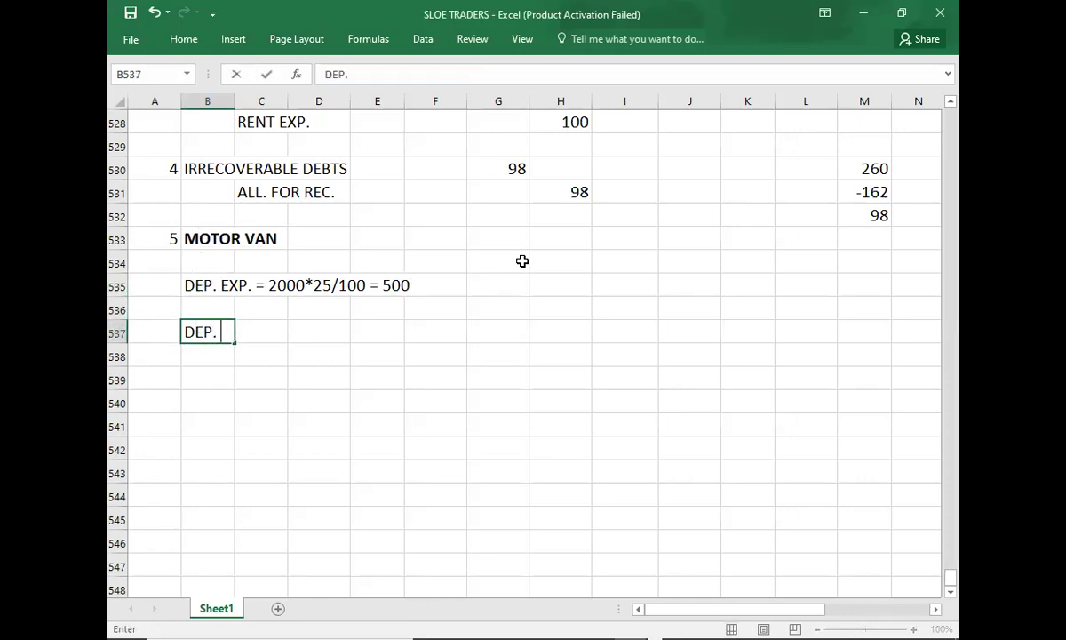
{"action": "type", "text": "P."}
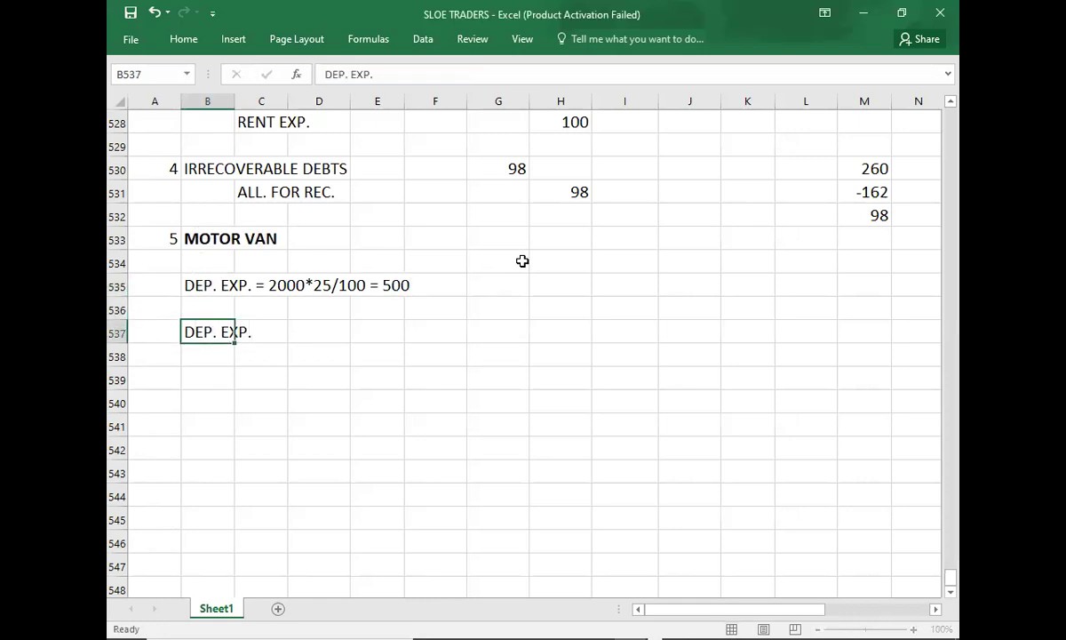
{"action": "key", "text": "Return"}
{"action": "key", "text": "Right"}
{"action": "type", "text": "ALL. FO"}
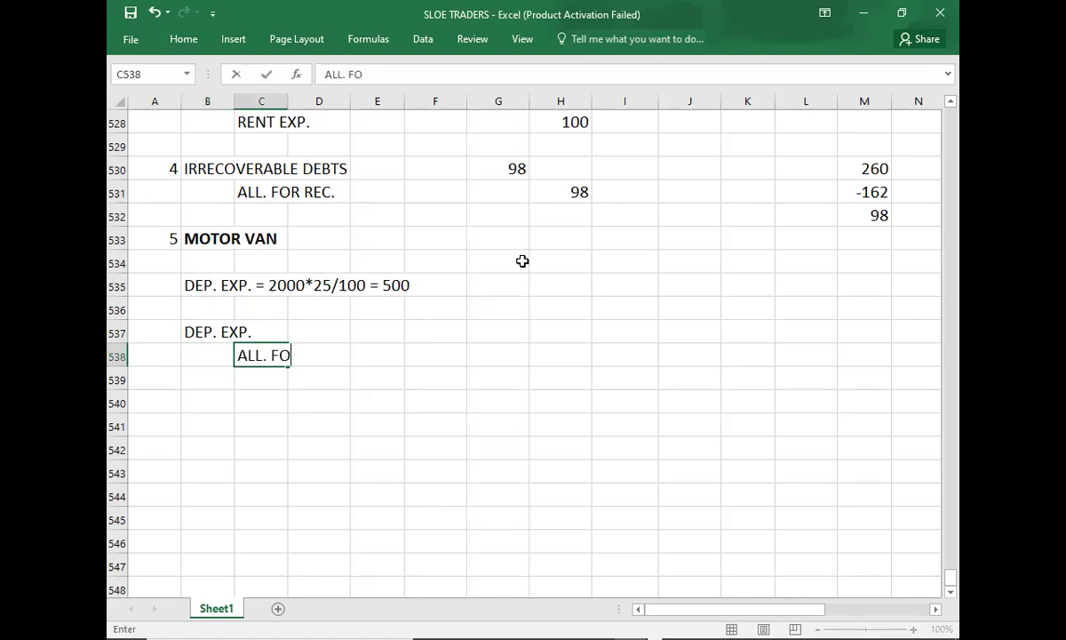
{"action": "type", "text": "R DEP."}
{"action": "key", "text": "Up"}
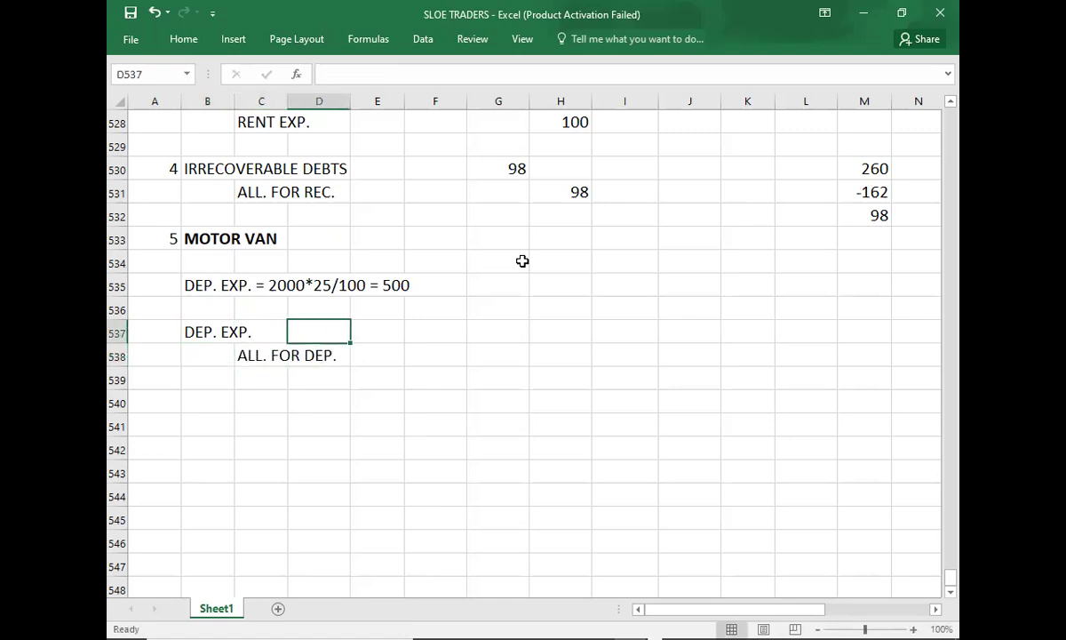
Enter the motor van depreciation of 500 as debit in G537 and as credit in H538
{"action": "key", "text": "Right"}
{"action": "key", "text": "Right"}
{"action": "key", "text": "Right"}
{"action": "key", "text": "Right"}
{"action": "type", "text": "550"}
{"action": "key", "text": "Return"}
{"action": "key", "text": "Up"}
{"action": "type", "text": "500"}
{"action": "key", "text": "Return"}
{"action": "key", "text": "Right"}
{"action": "type", "text": "500"}
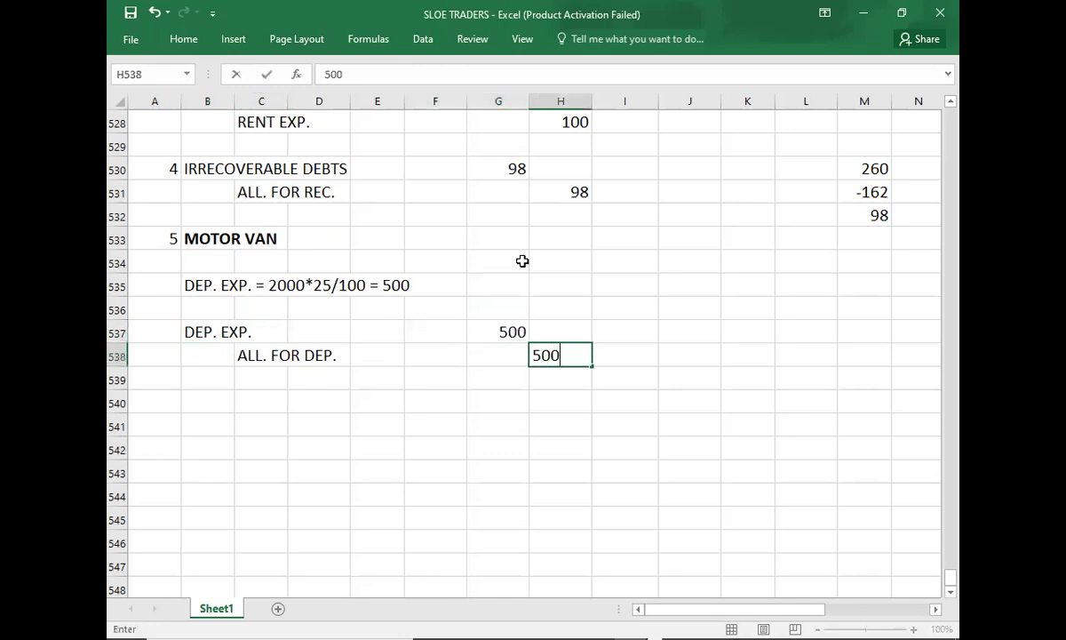
{"action": "key", "text": "Return"}
Check the depreciation note in the PDF and enter the bold heading "FIXTURES & FITTINGS" in B540
{"action": "key", "text": "Left"}
{"action": "key", "text": "Left"}
{"action": "key", "text": "Left"}
{"action": "key", "text": "Left"}
{"action": "key", "text": "Left"}
{"action": "key", "text": "Left"}
{"action": "key", "text": "Down"}
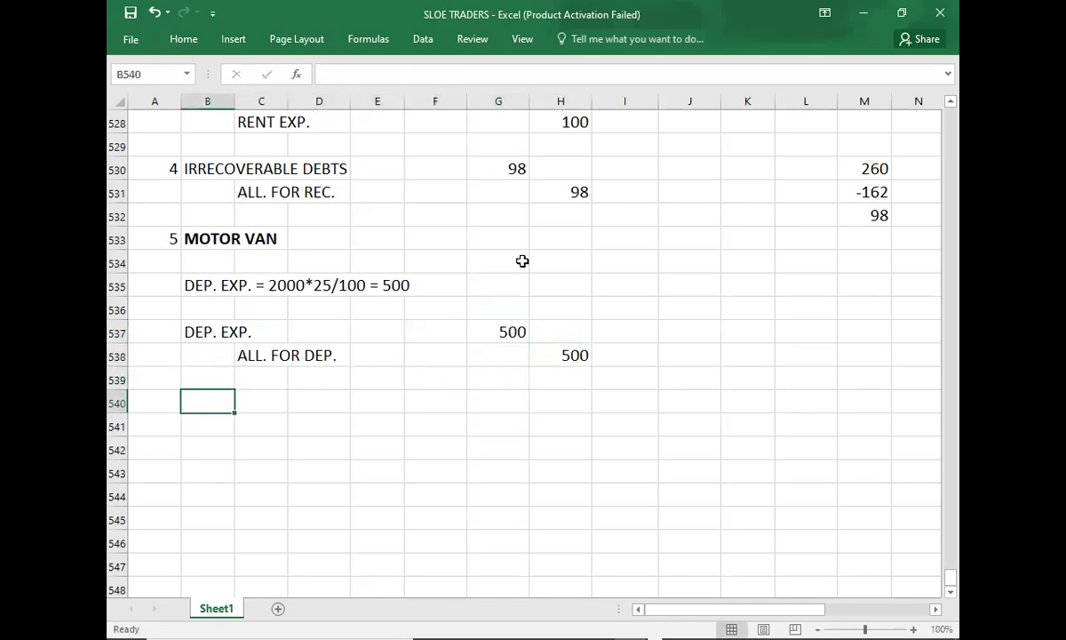
{"action": "key", "text": "alt+Tab"}
{"action": "key", "text": "alt+Tab"}
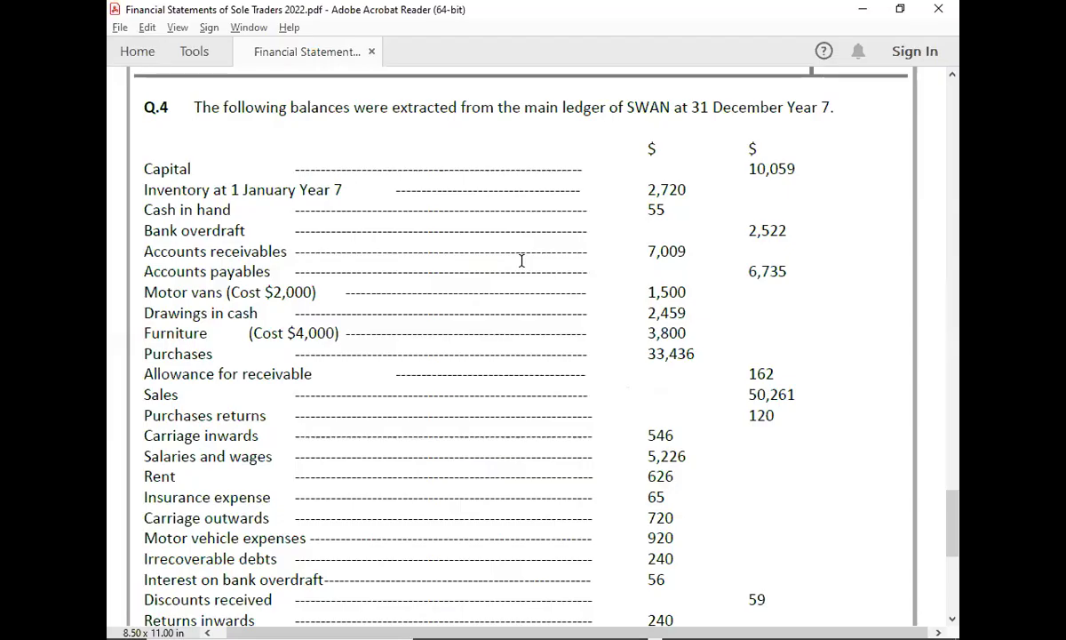
{"action": "scroll", "coordinate": [662, 388], "scroll_direction": "down", "scroll_amount": 10}
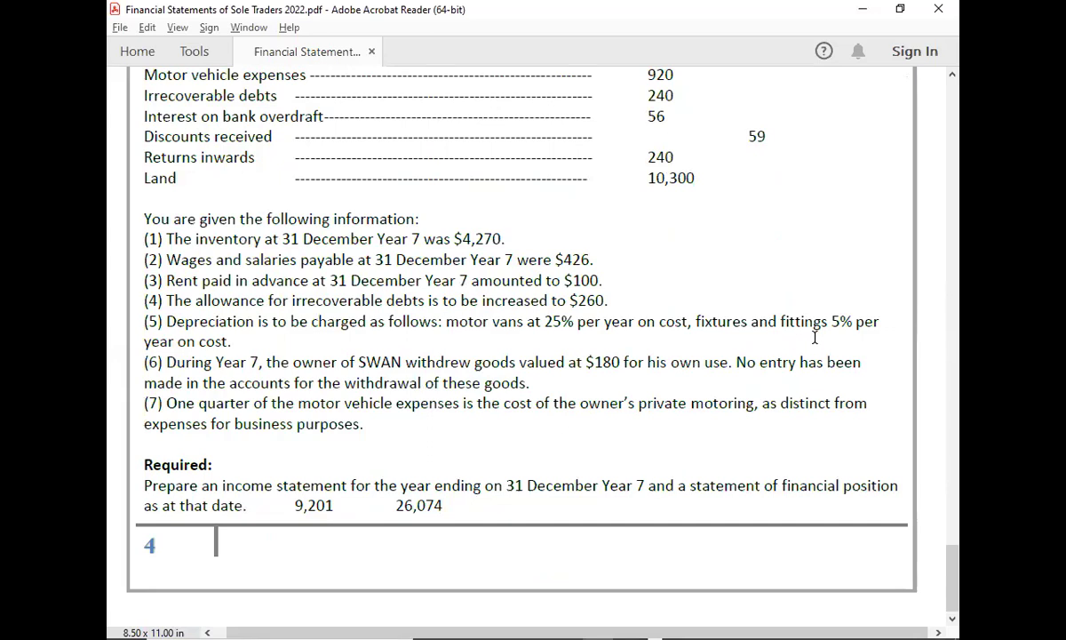
{"action": "key", "text": "alt+Tab"}
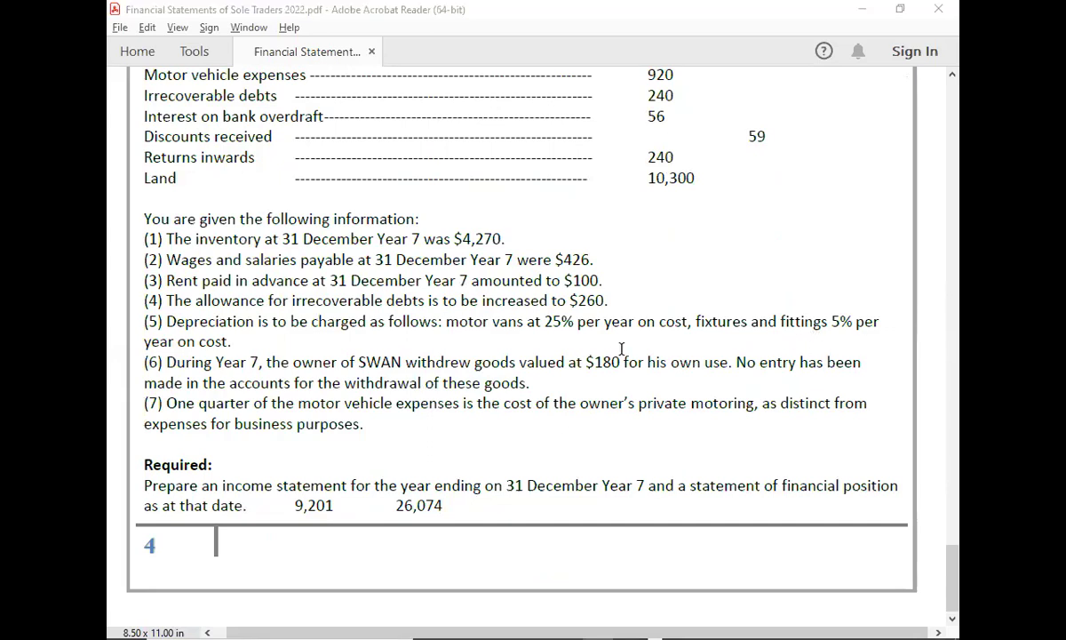
{"action": "type", "text": "FIX"}
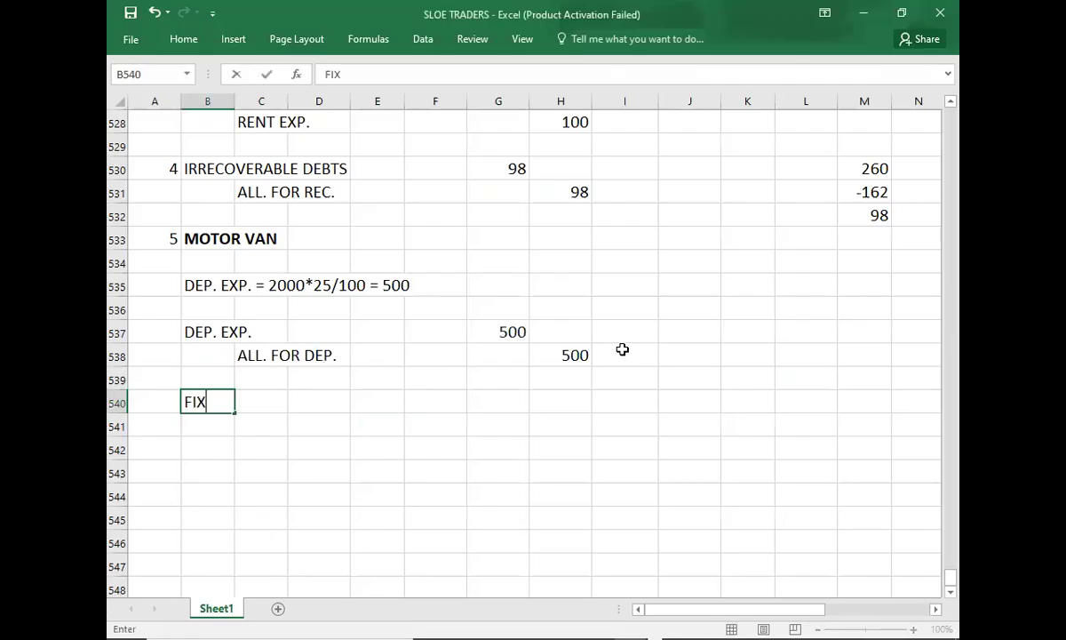
{"action": "type", "text": "TURES & FITTINGS"}
{"action": "key", "text": "ctrl+Return"}
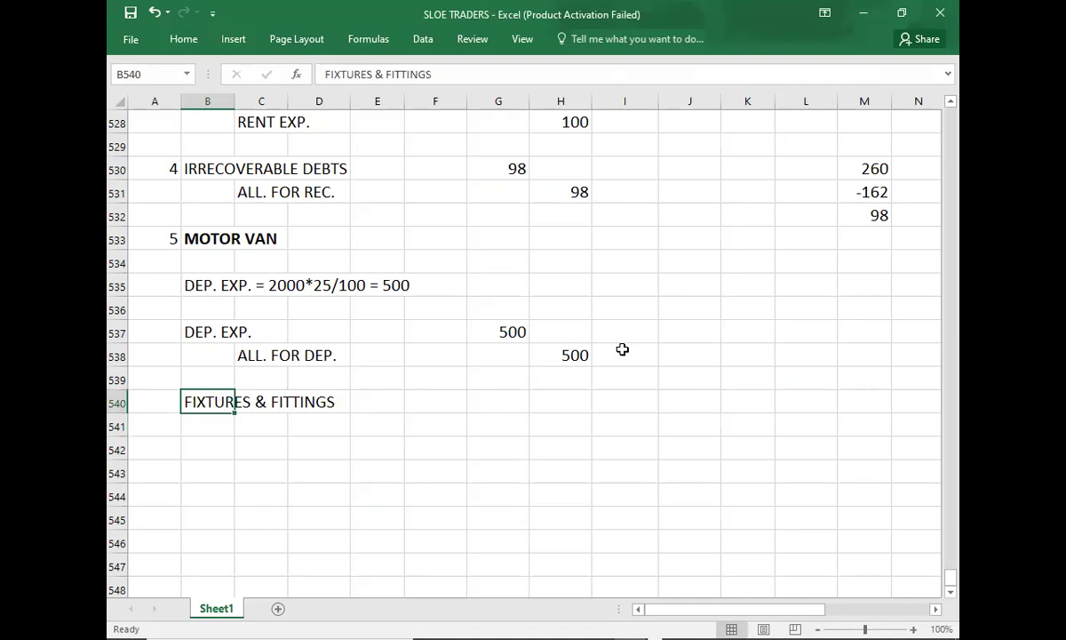
{"action": "key", "text": "ctrl+b"}
Look up the furniture cost and depreciation rate in the PDF and enter the working "DEP. EXP. = 4000*5/100 = 200" in B542
{"action": "key", "text": "Down"}
{"action": "key", "text": "Down"}
{"action": "type", "text": "DEP. EXP. ="}
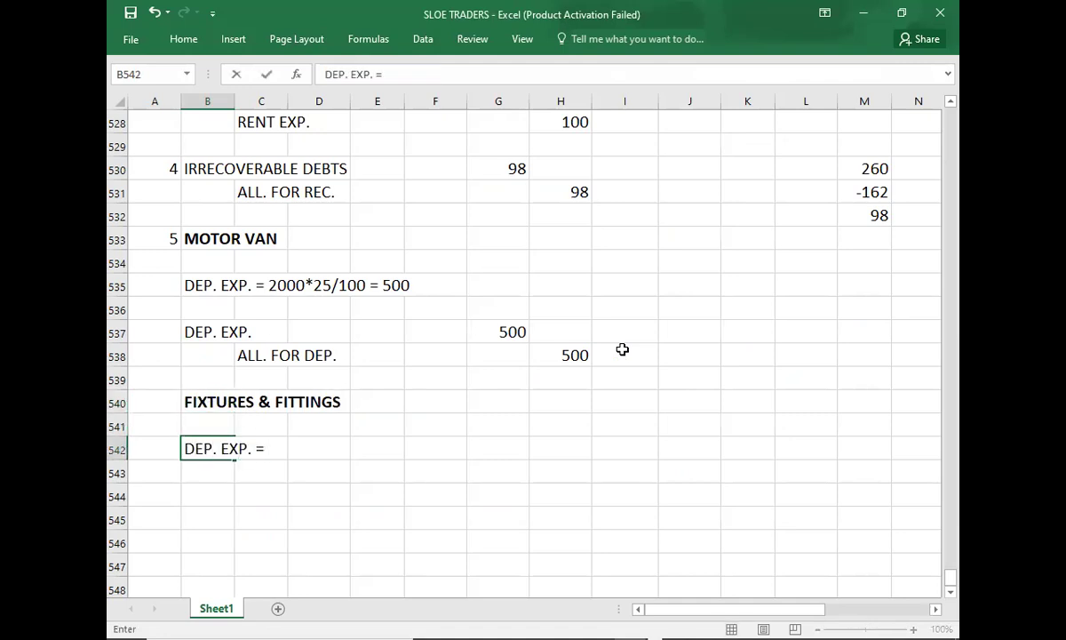
{"action": "key", "text": "alt+Tab"}
{"action": "scroll", "coordinate": [622, 349], "scroll_direction": "up", "scroll_amount": 5}
{"action": "scroll", "coordinate": [622, 350], "scroll_direction": "up", "scroll_amount": 5}
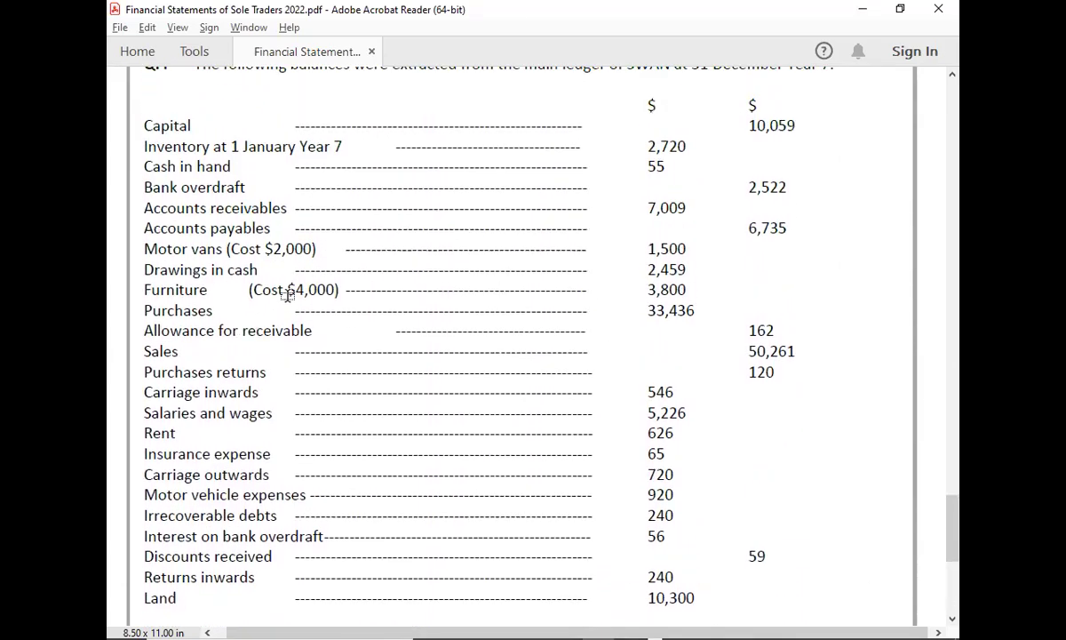
{"action": "key", "text": "alt+Tab"}
{"action": "type", "text": "4000*"}
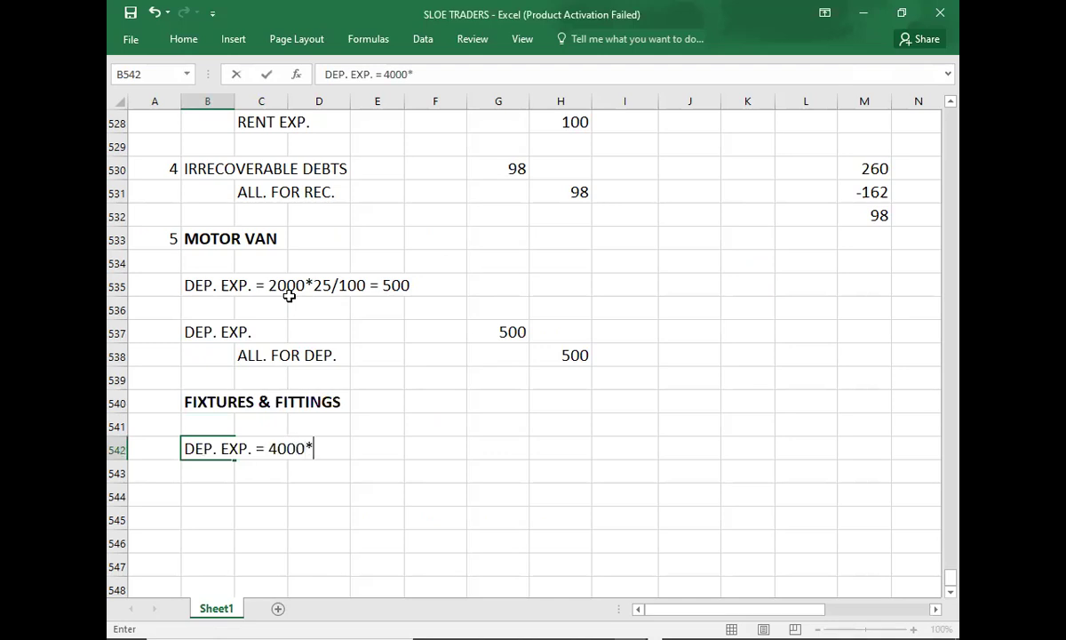
{"action": "key", "text": "alt+Tab"}
{"action": "scroll", "coordinate": [289, 295], "scroll_direction": "down", "scroll_amount": 10}
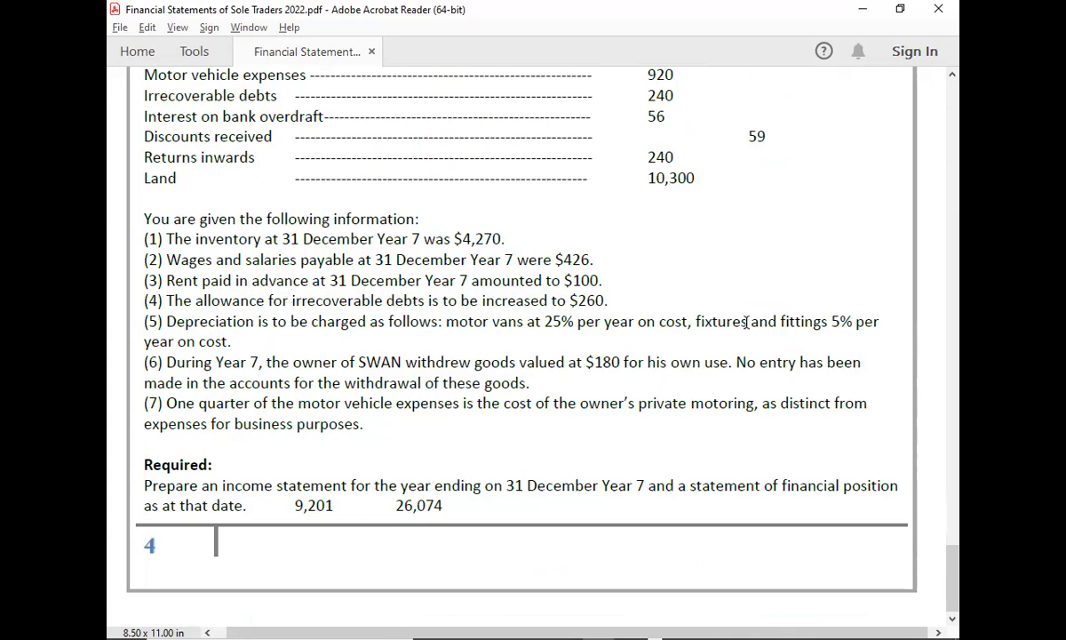
{"action": "key", "text": "alt+Tab"}
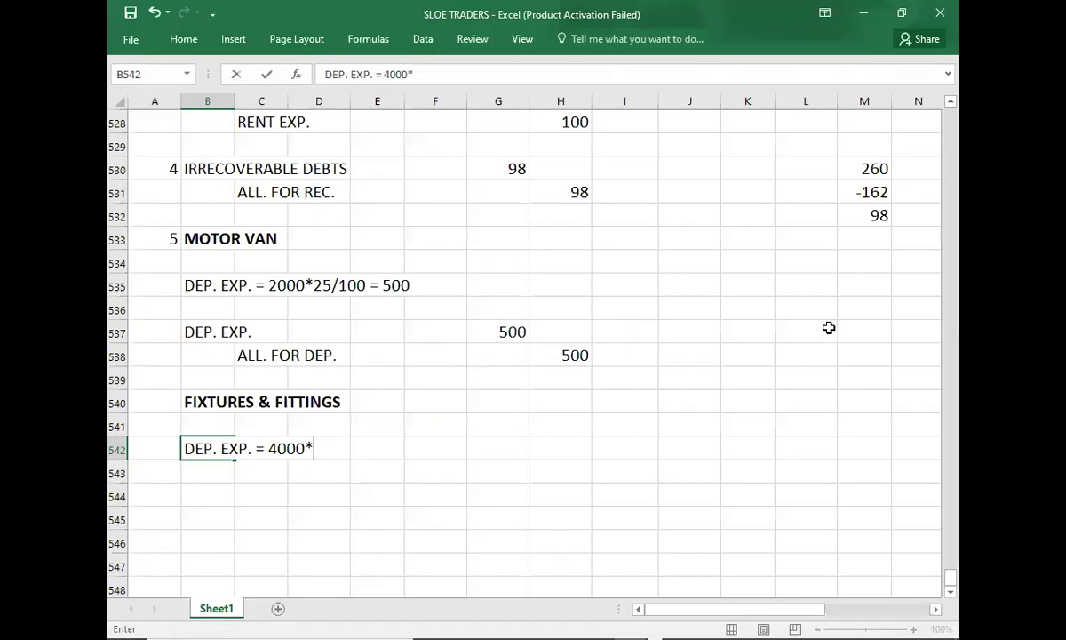
{"action": "type", "text": "5/100 = "}
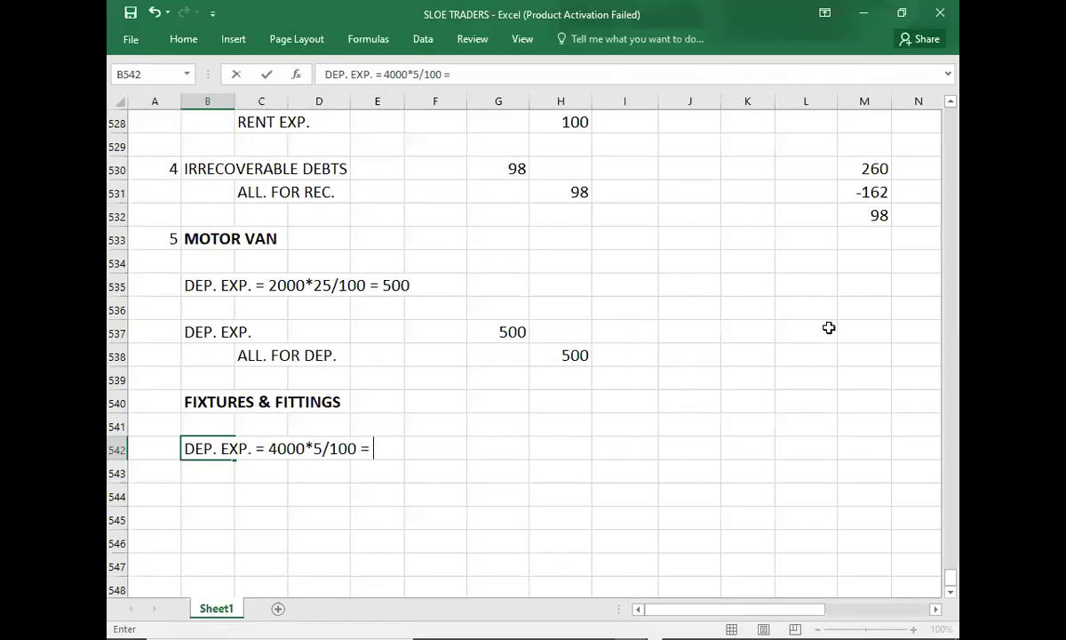
{"action": "type", "text": "200"}
{"action": "key", "text": "Return"}
Enter the account names "DEP. EXP." in B544 and "AAL. FOR DEP." in C545 for the fixtures and fittings entry
{"action": "key", "text": "Return"}
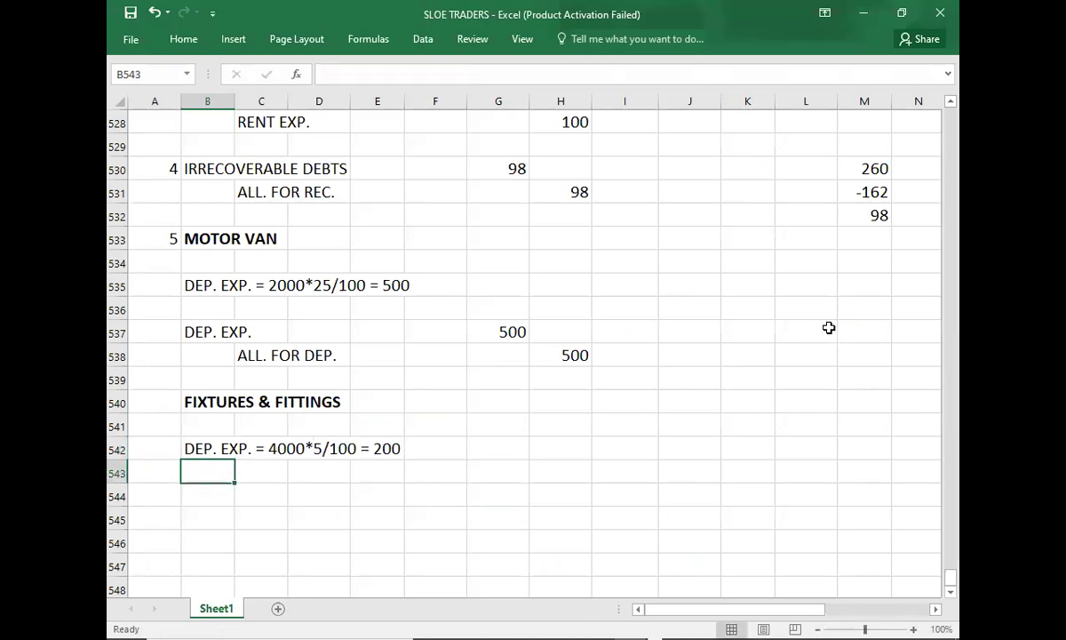
{"action": "type", "text": "DEP. EXP."}
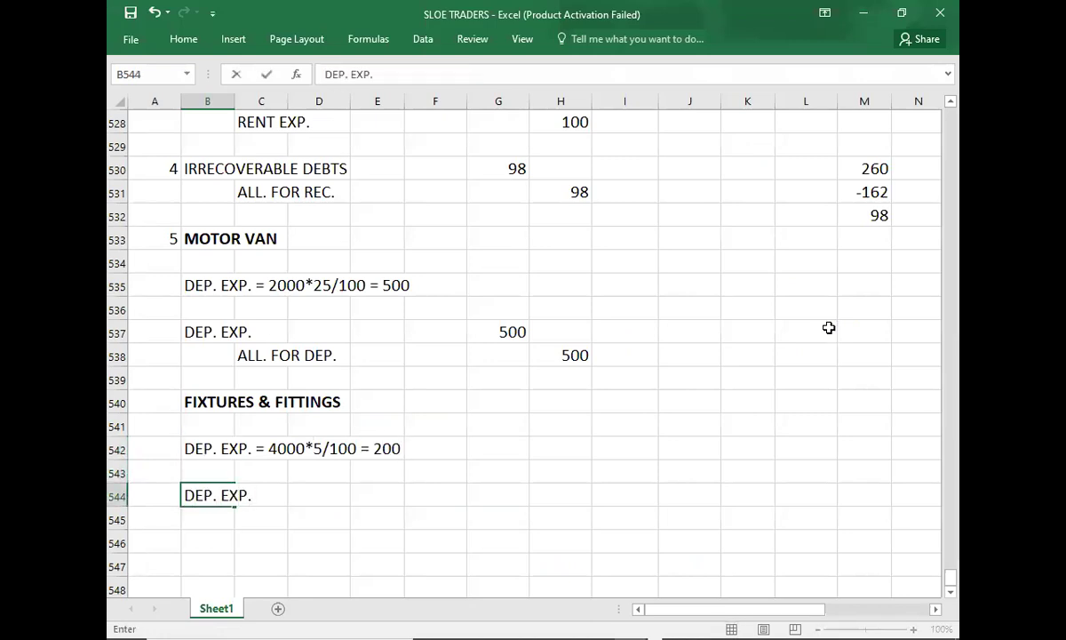
{"action": "key", "text": "Return"}
{"action": "key", "text": "Right"}
{"action": "type", "text": "AAL. FOR DEP."}
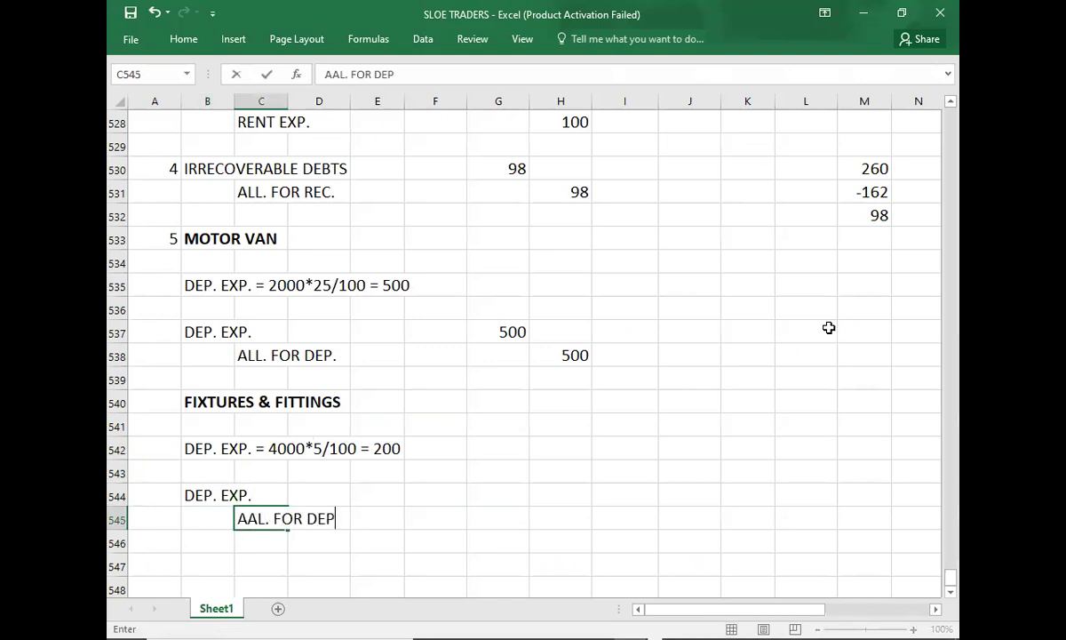
Enter the fixtures and fittings depreciation of 200 as debit in G544 and as credit in H545
{"action": "key", "text": "Up"}
{"action": "key", "text": "Right"}
{"action": "key", "text": "Right"}
{"action": "key", "text": "Right"}
{"action": "key", "text": "Right"}
{"action": "type", "text": "200"}
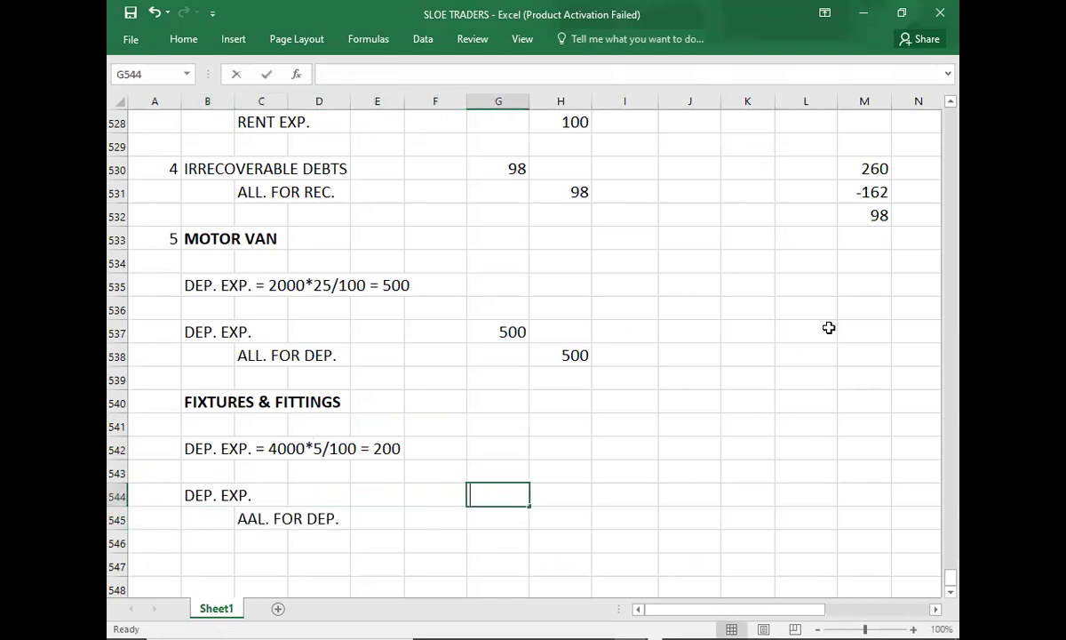
{"action": "key", "text": "Return"}
{"action": "key", "text": "Right"}
{"action": "type", "text": "200"}
{"action": "key", "text": "Return"}
Number the next adjustment 6 in A547, below the fixtures and fittings entry
{"action": "key", "text": "Left"}
{"action": "key", "text": "Down"}
{"action": "key", "text": "Down"}
{"action": "key", "text": "Down"}
{"action": "key", "text": "Down"}
{"action": "key", "text": "Down"}
{"action": "key", "text": "Down"}
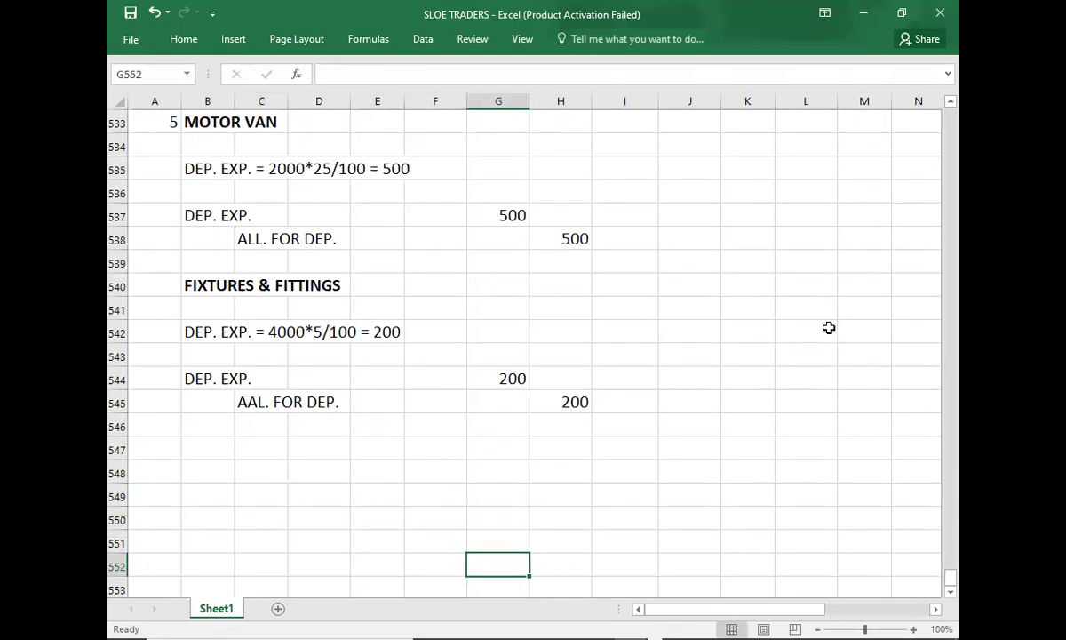
{"action": "left_click", "coordinate": [148, 450]}
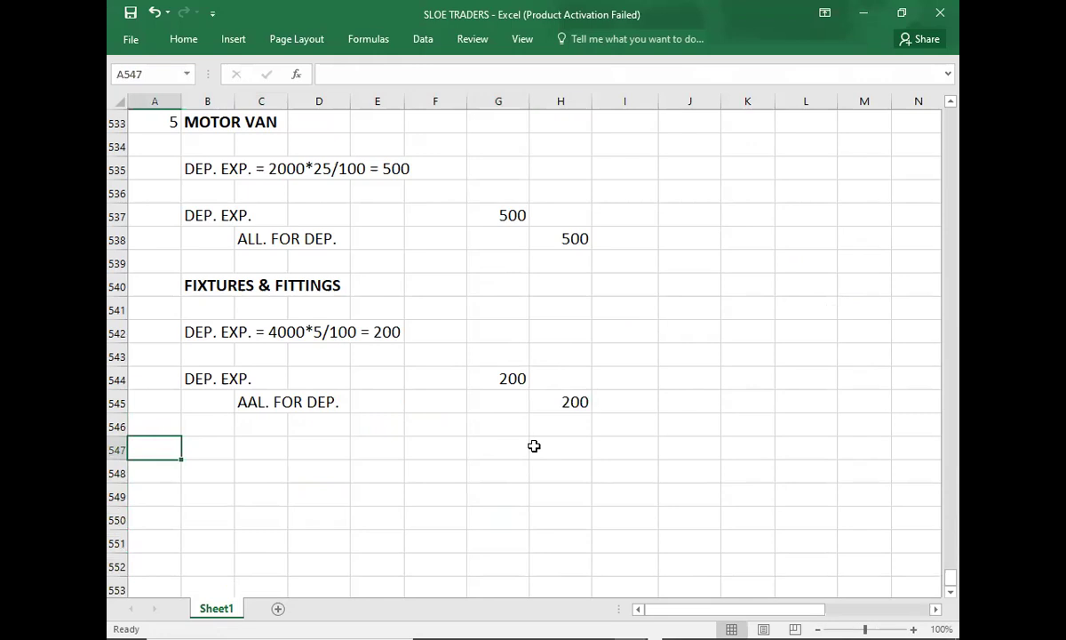
{"action": "type", "text": "6"}
{"action": "key", "text": "Right"}
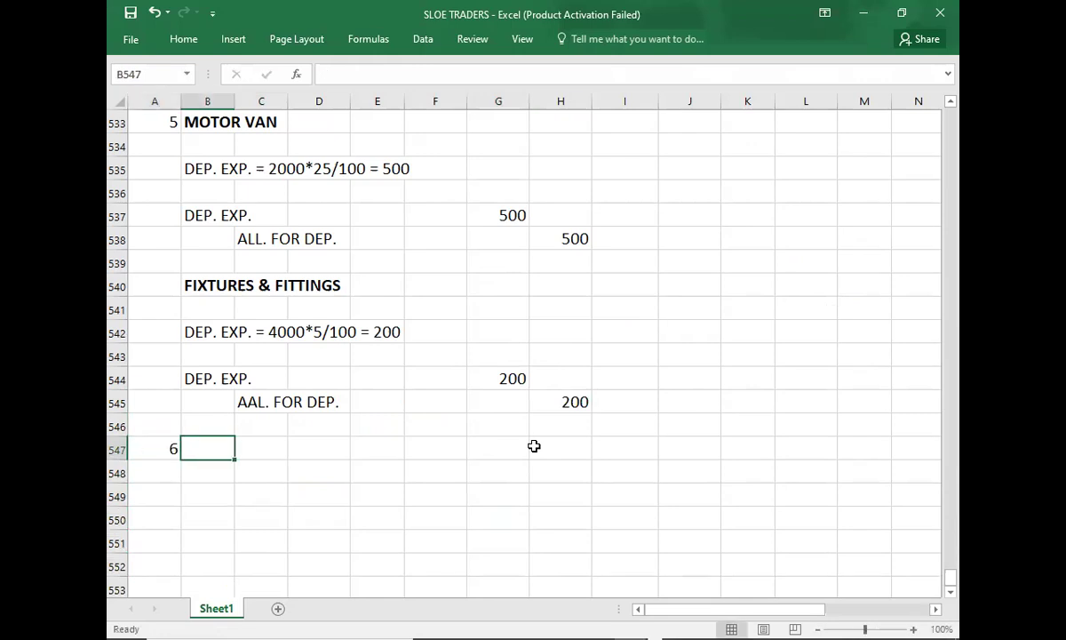
Read note 6 in the PDF and enter the account names "DRWAINGS" in B547 and "PURCHASES" in C548
{"action": "key", "text": "alt+Tab"}
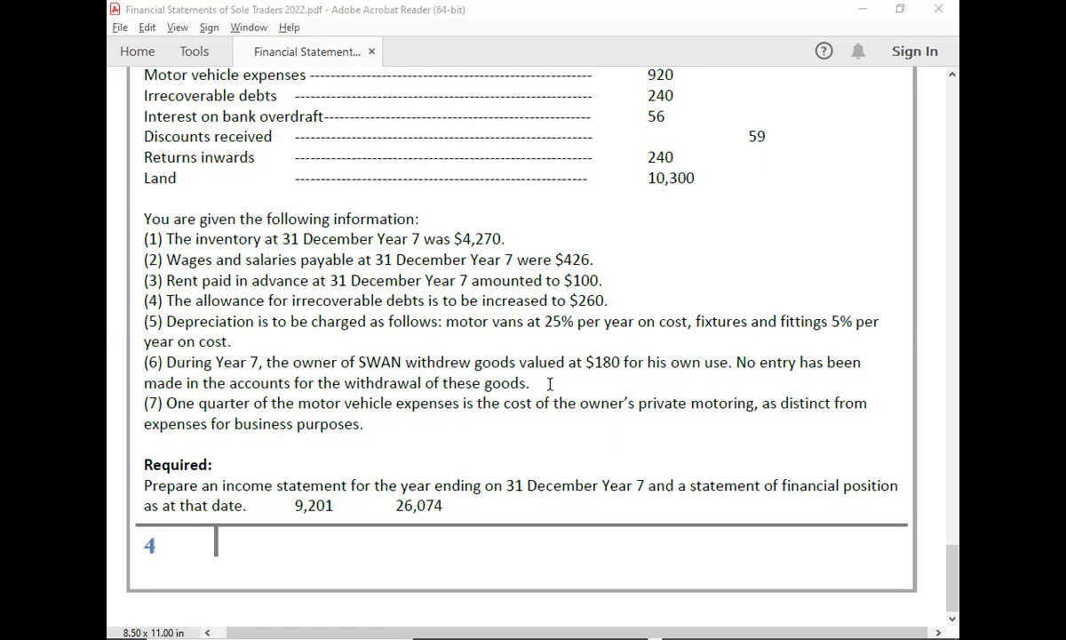
{"action": "key", "text": "alt+Tab"}
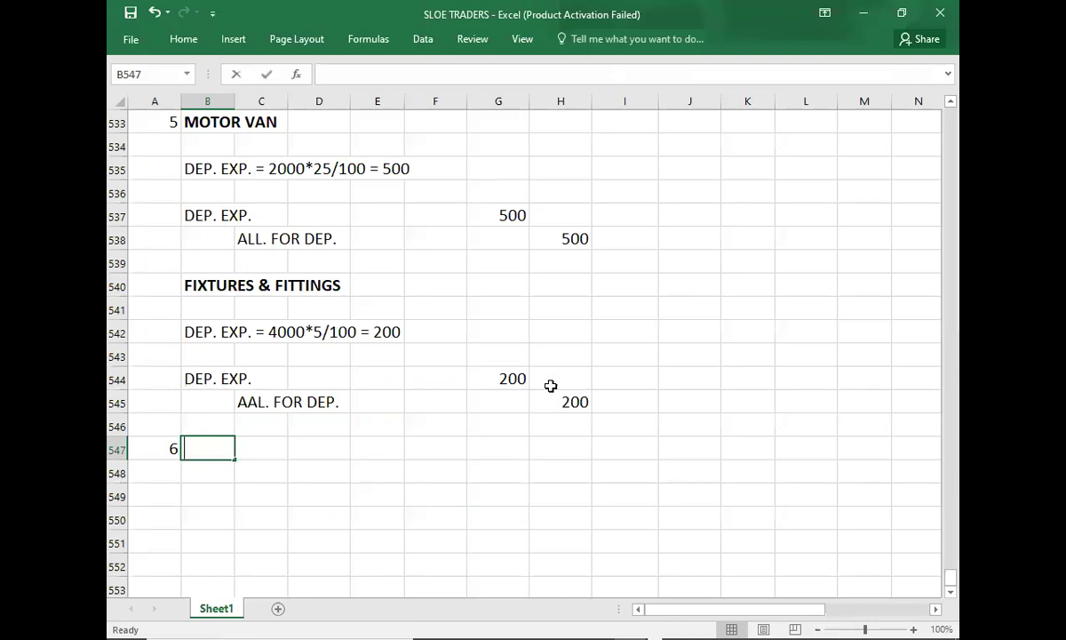
{"action": "type", "text": "DRWAINGS"}
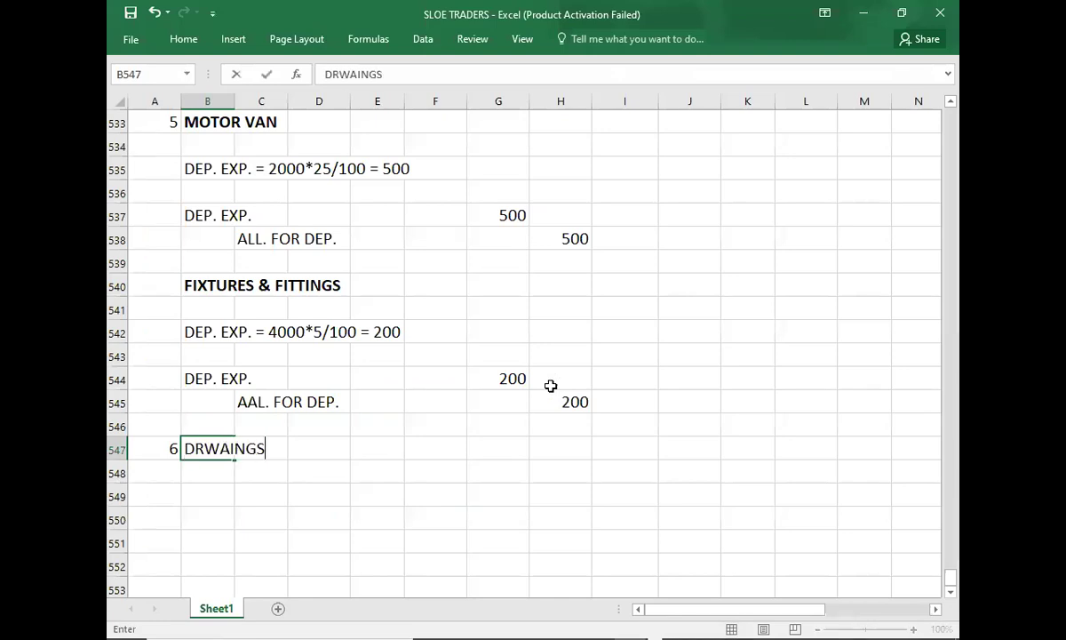
{"action": "key", "text": "Return"}
{"action": "key", "text": "Right"}
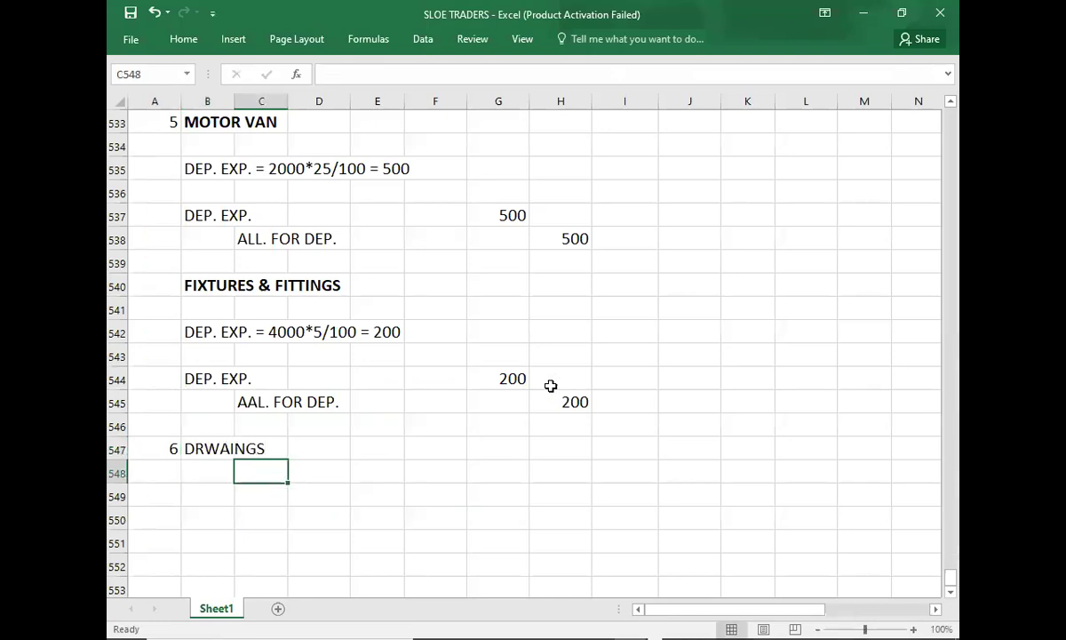
{"action": "type", "text": "PURCHASES"}
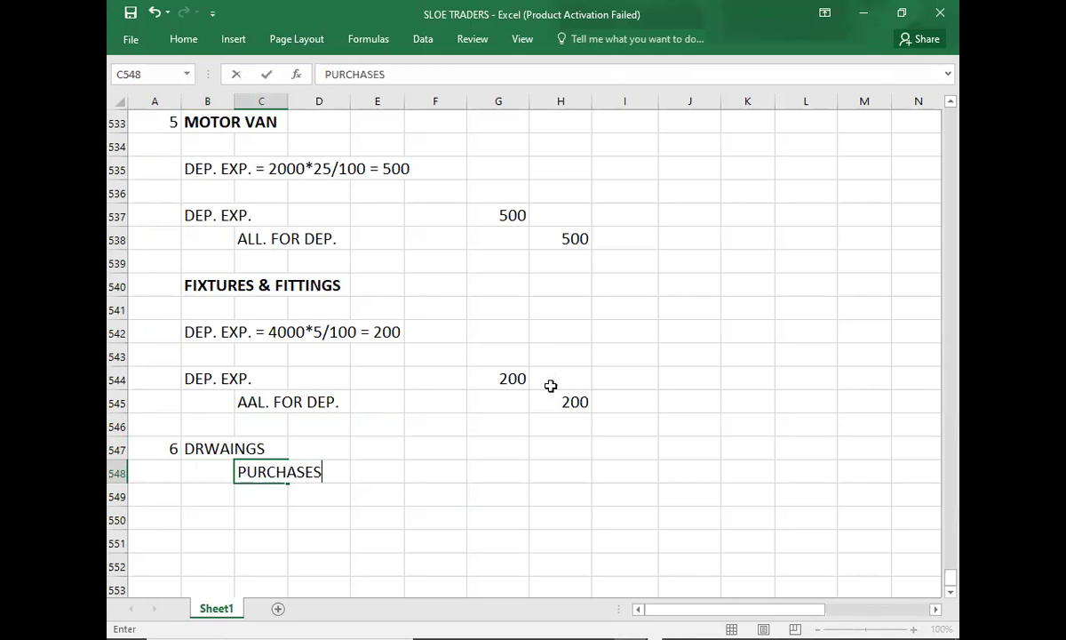
Enter the goods withdrawn of 180 as debit in G547 and as credit in H548
{"action": "key", "text": "Up"}
{"action": "key", "text": "Right"}
{"action": "key", "text": "Right"}
{"action": "key", "text": "Right"}
{"action": "key", "text": "Right"}
{"action": "type", "text": "1"}
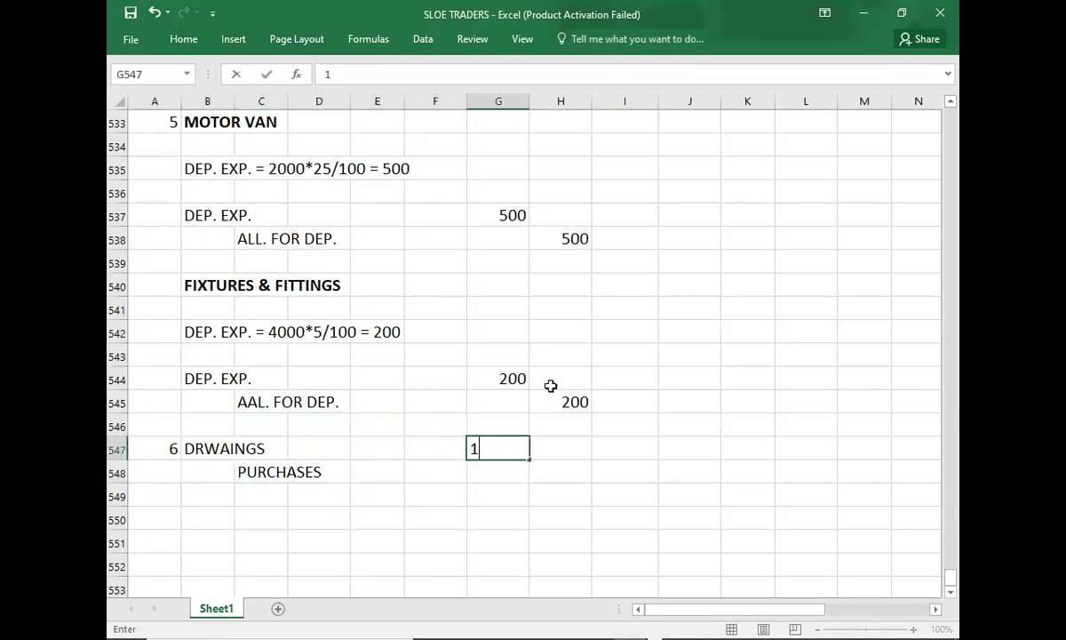
{"action": "type", "text": "80"}
{"action": "key", "text": "Return"}
{"action": "key", "text": "Right"}
{"action": "type", "text": "180"}
{"action": "key", "text": "Return"}
Number the next adjustment 7 in A550, below the goods withdrawal entry
{"action": "key", "text": "Left"}
{"action": "key", "text": "Down"}
{"action": "key", "text": "Down"}
{"action": "key", "text": "Down"}
{"action": "key", "text": "Down"}
{"action": "key", "text": "Down"}
{"action": "key", "text": "Down"}
{"action": "key", "text": "Down"}
{"action": "key", "text": "Down"}
{"action": "key", "text": "Down"}
{"action": "key", "text": "Down"}
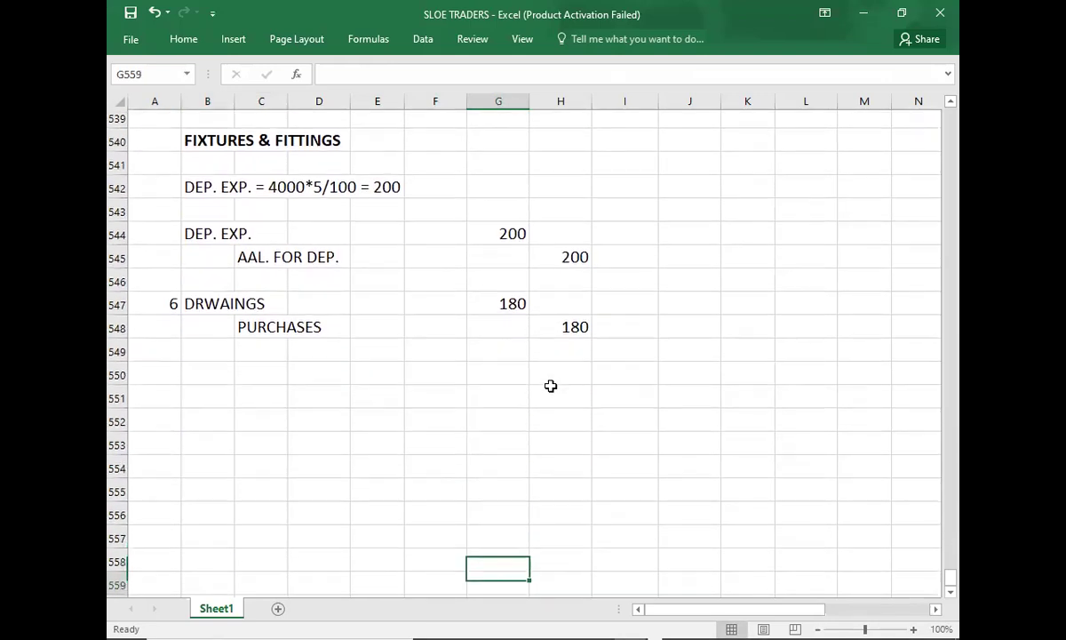
{"action": "key", "text": "Down"}
{"action": "left_click", "coordinate": [161, 330]}
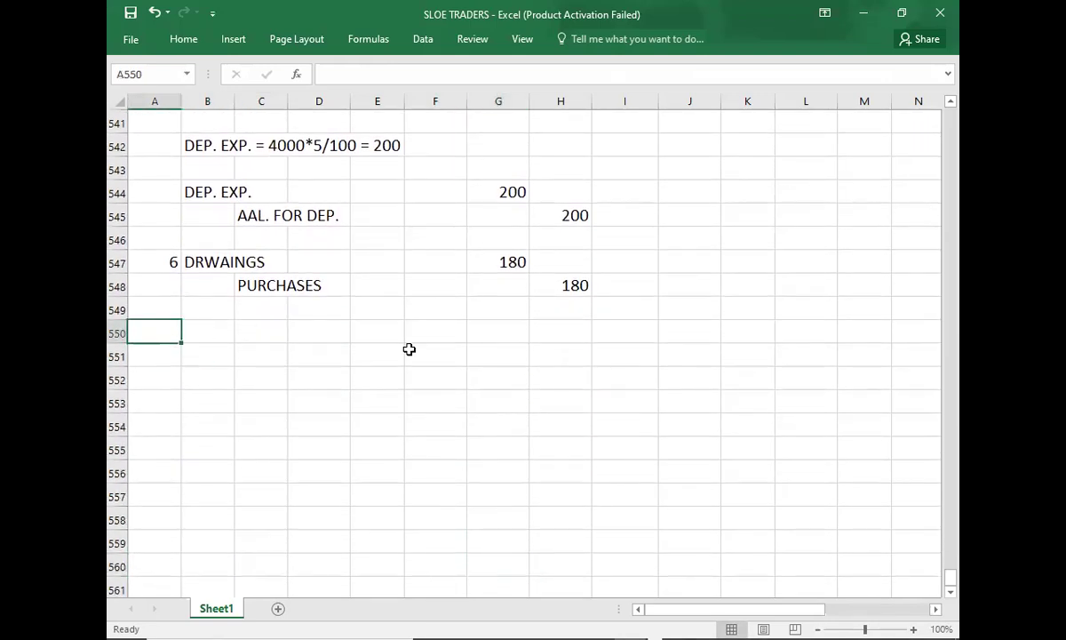
{"action": "type", "text": "7"}
{"action": "key", "text": "Tab"}
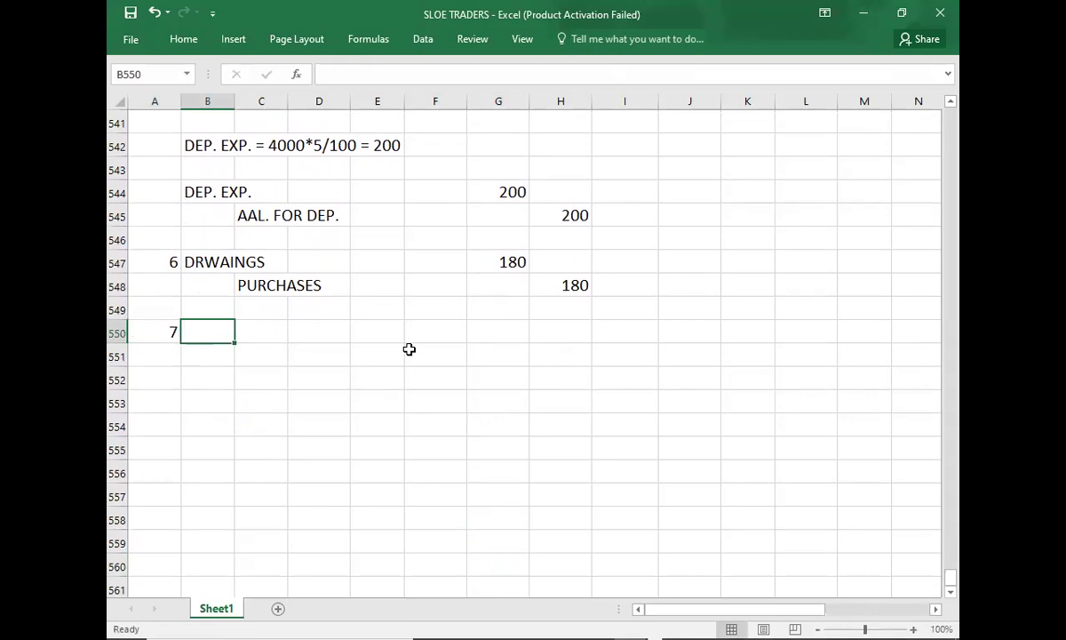
Look up note 7 and the motor vehicle expenses in the PDF and enter the working "920*1/4 = 230" in L550
{"action": "key", "text": "alt+Tab"}
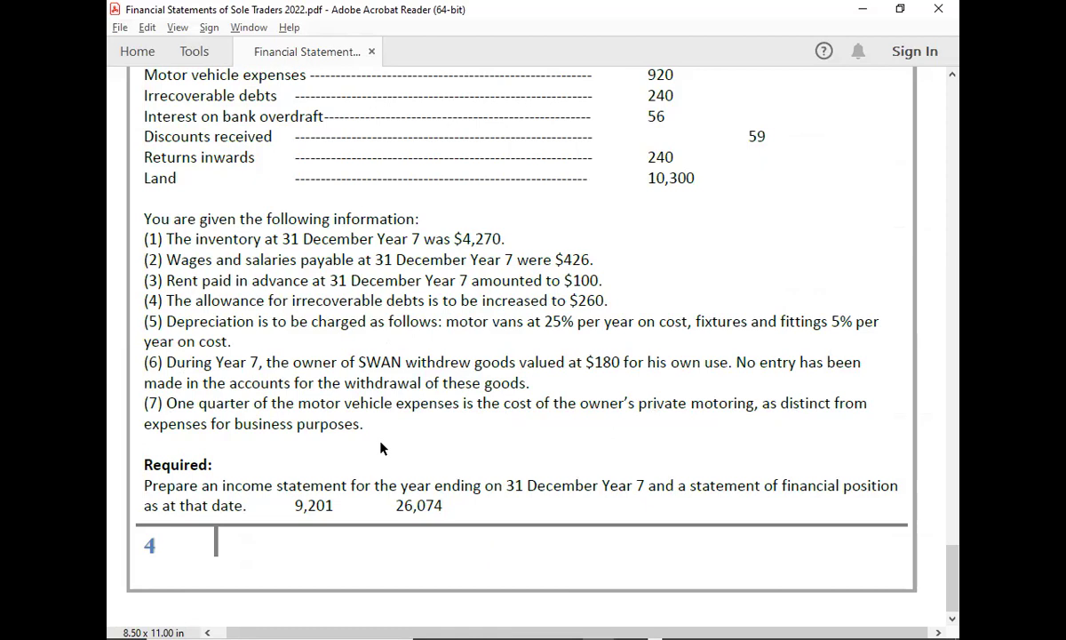
{"action": "scroll", "coordinate": [380, 449], "scroll_direction": "up", "scroll_amount": 3}
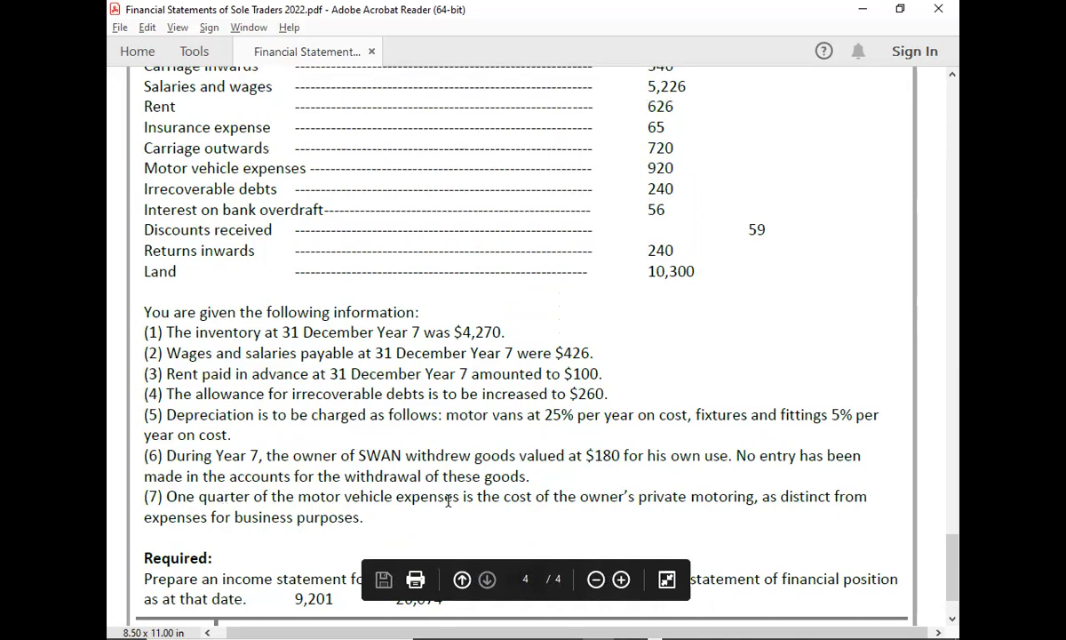
{"action": "key", "text": "alt+Tab"}
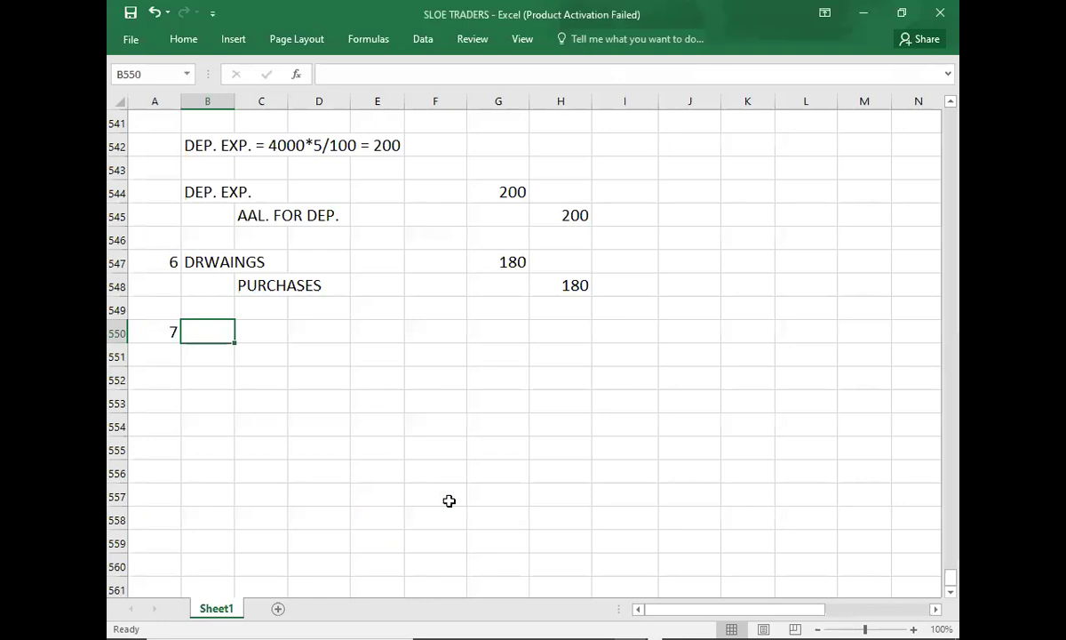
{"action": "left_click", "coordinate": [787, 332]}
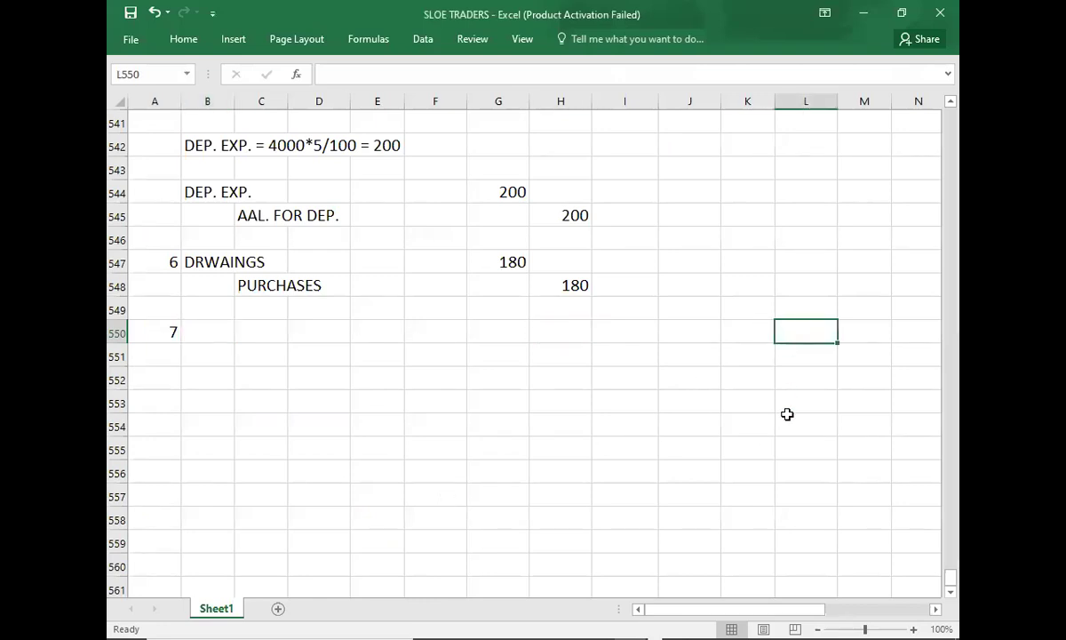
{"action": "type", "text": "920*1/4 ="}
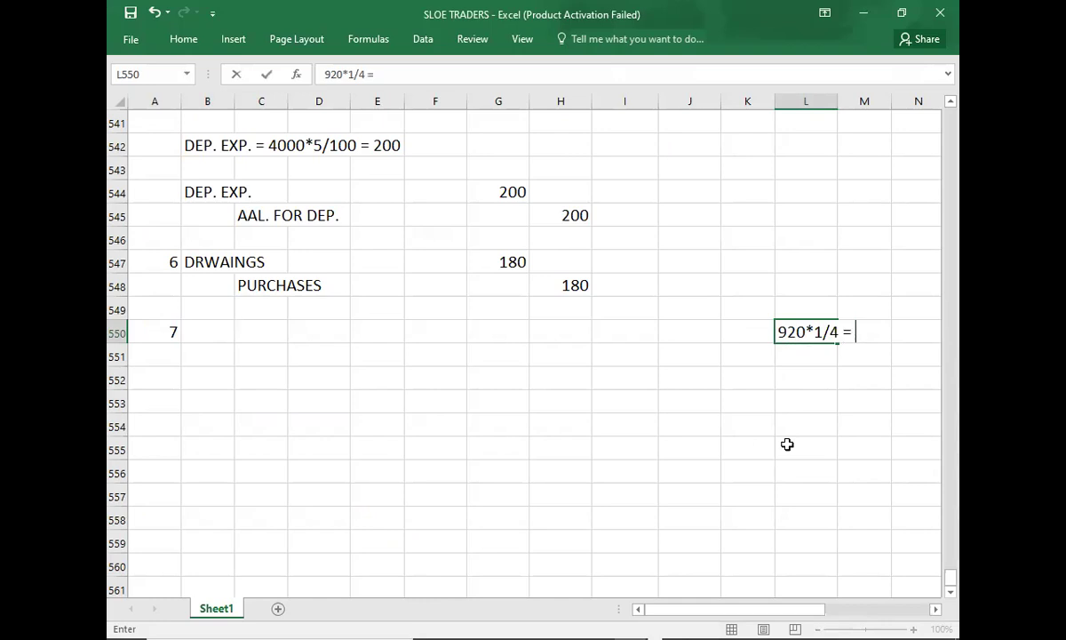
{"action": "type", "text": " 230"}
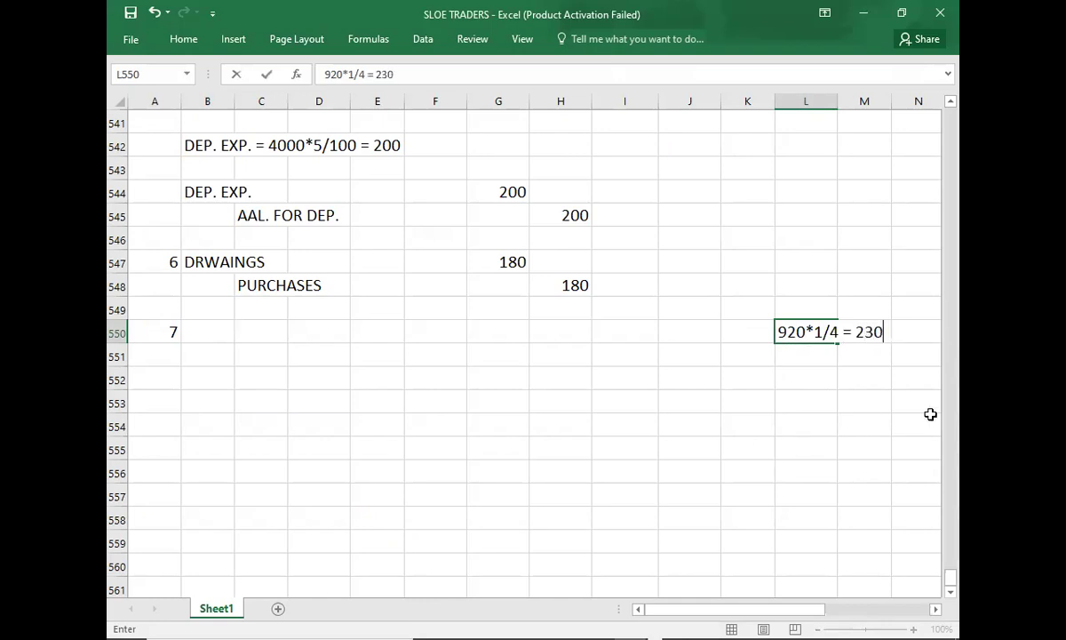
{"action": "key", "text": "Return"}
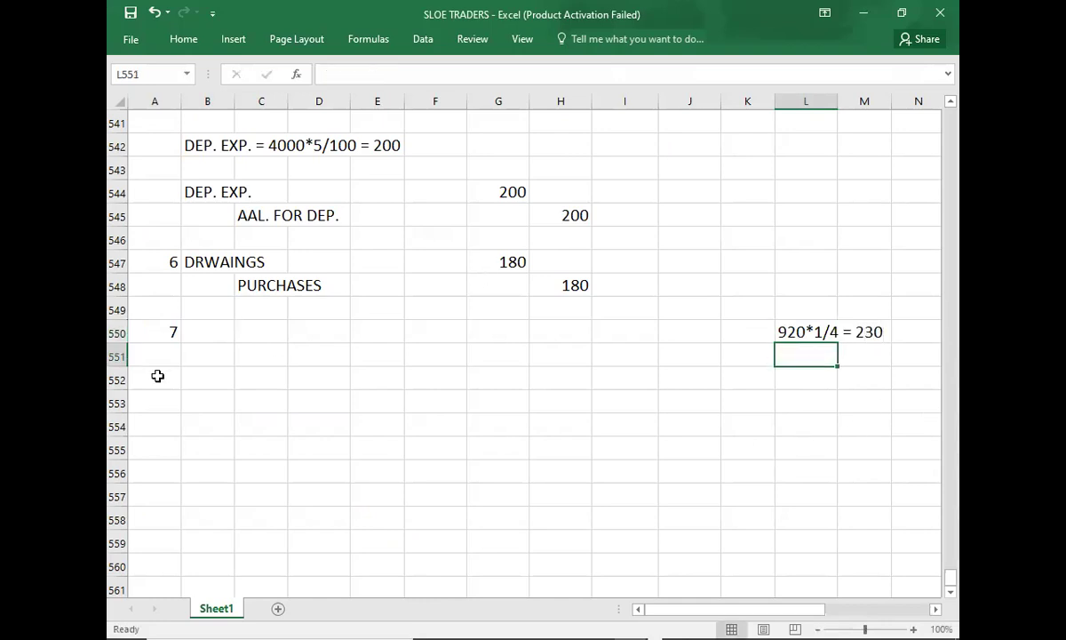
Enter the private motoring entry's account names "DRAWINGS" in B550 and "MOTOR EXP." in C551
{"action": "left_click", "coordinate": [210, 331]}
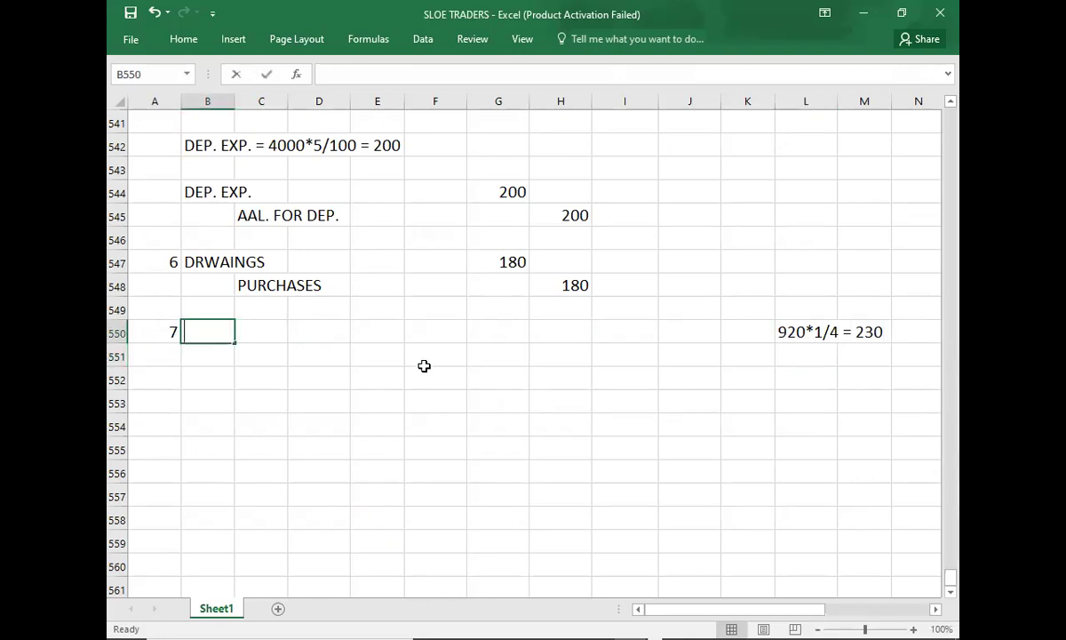
{"action": "type", "text": "DRAWINGS"}
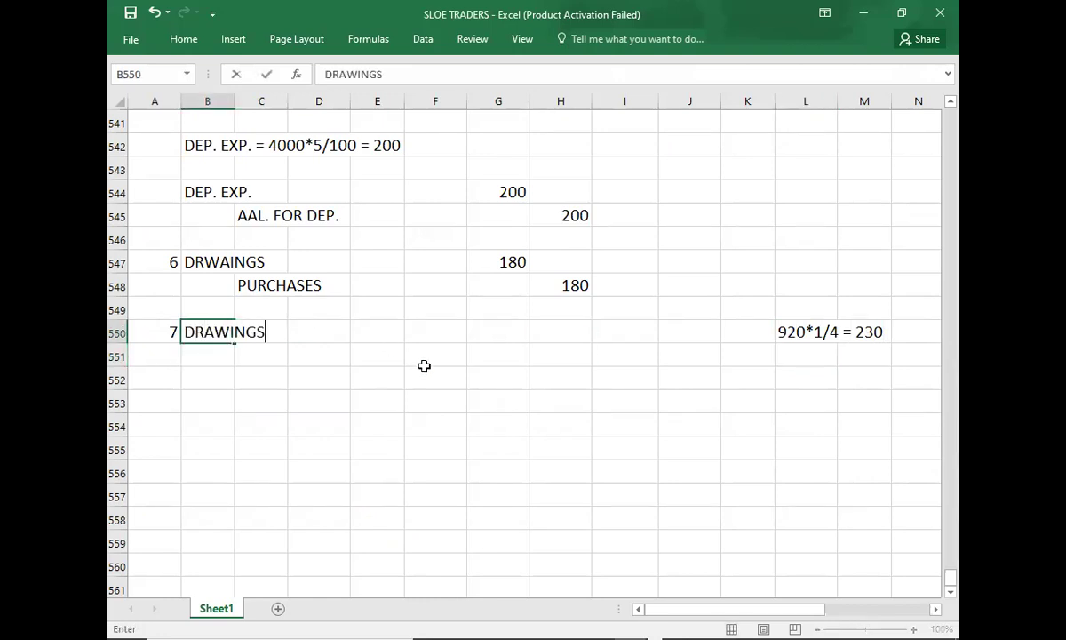
{"action": "key", "text": "Return"}
{"action": "key", "text": "Right"}
{"action": "type", "text": "MO"}
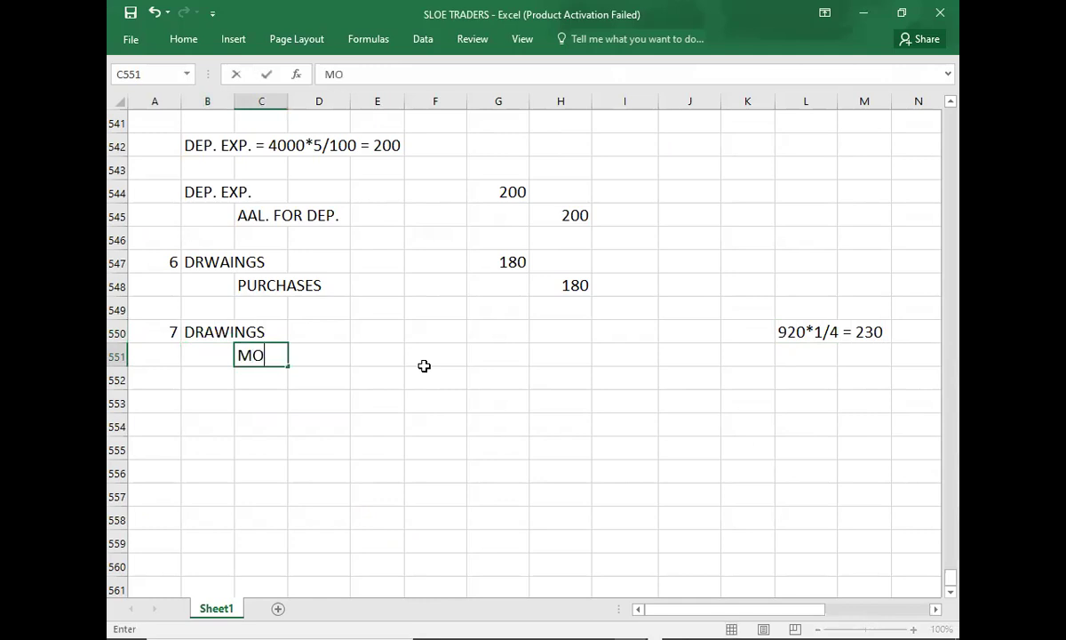
{"action": "type", "text": "TOR EXP."}
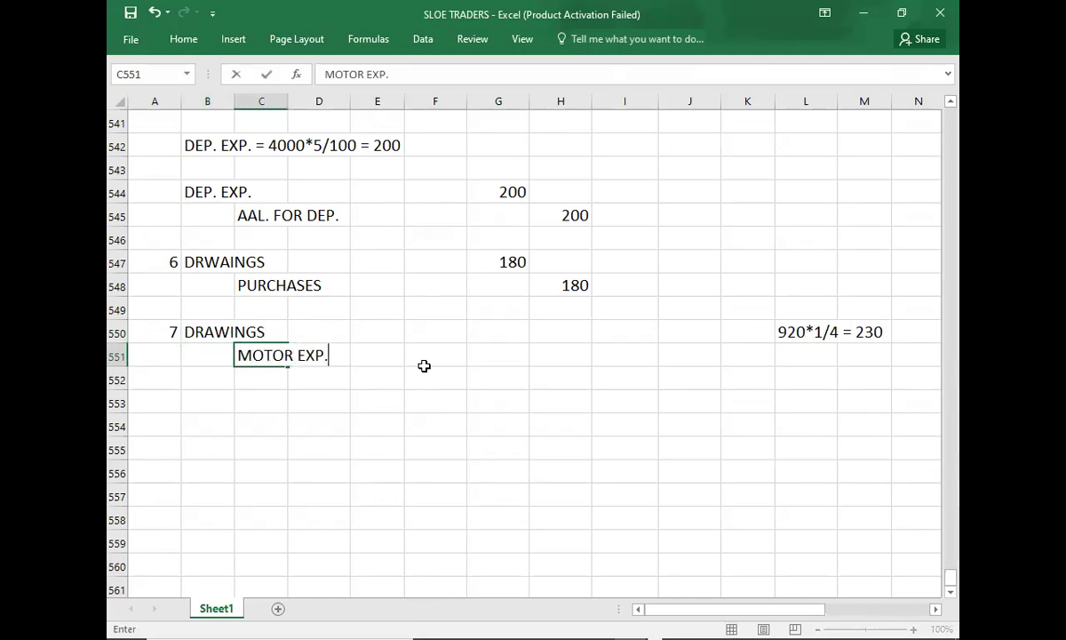
Enter the private motoring amount of 230 as debit in G550 and as credit in H551
{"action": "key", "text": "Up"}
{"action": "key", "text": "Right"}
{"action": "key", "text": "Right"}
{"action": "key", "text": "Right"}
{"action": "key", "text": "Right"}
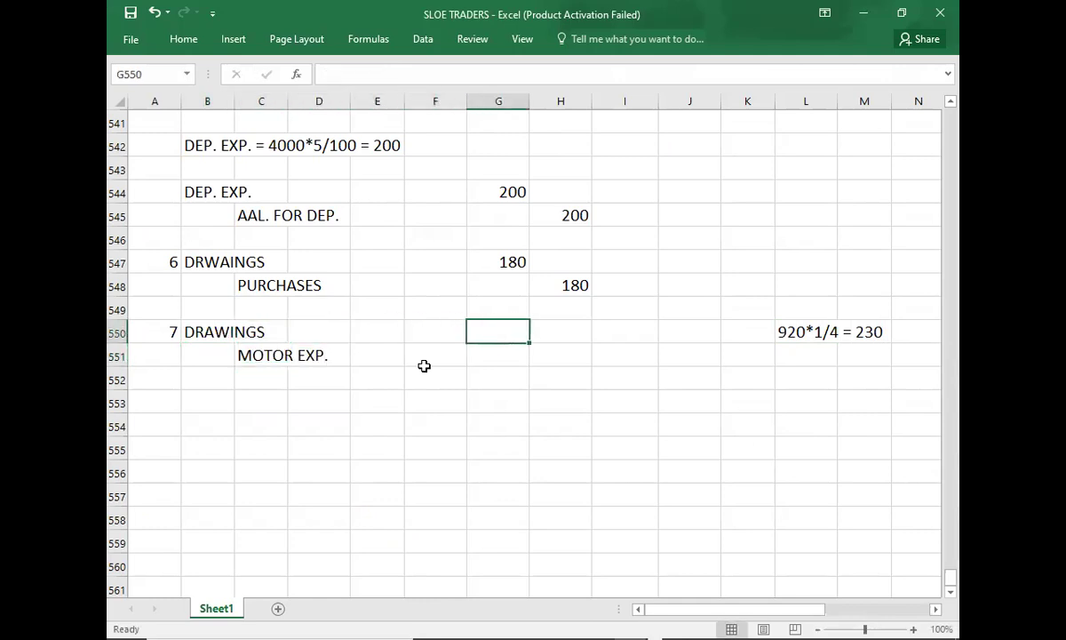
{"action": "type", "text": "230"}
{"action": "key", "text": "Return"}
{"action": "key", "text": "Tab"}
{"action": "type", "text": "230"}
{"action": "key", "text": "Return"}
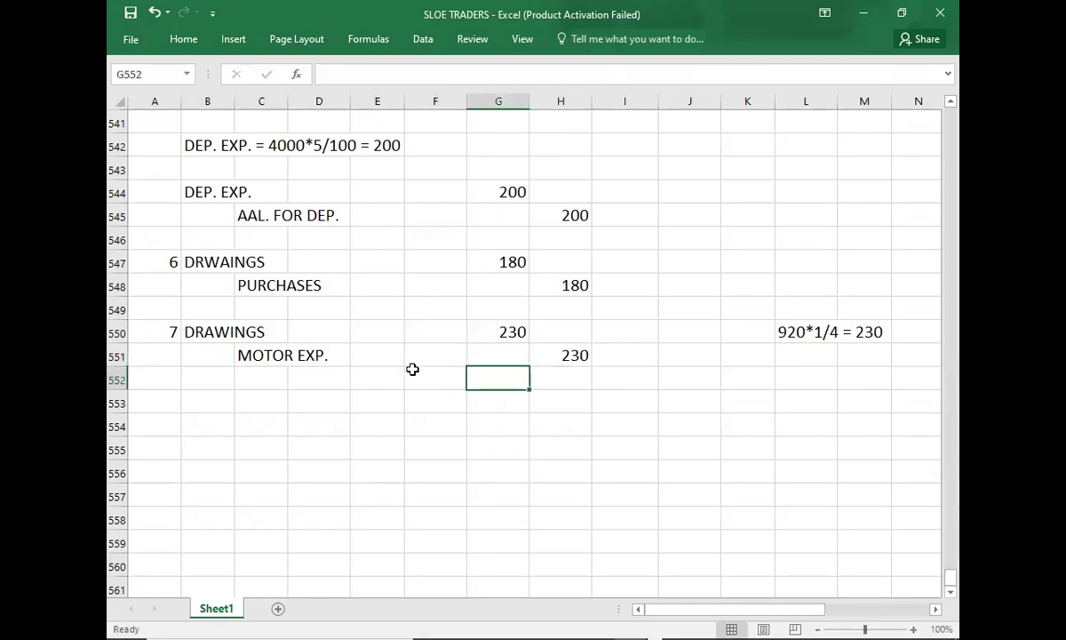
Check the Q.4 PDF for any further notes after note 7 and return to the Excel journal
{"action": "left_click", "coordinate": [167, 399]}
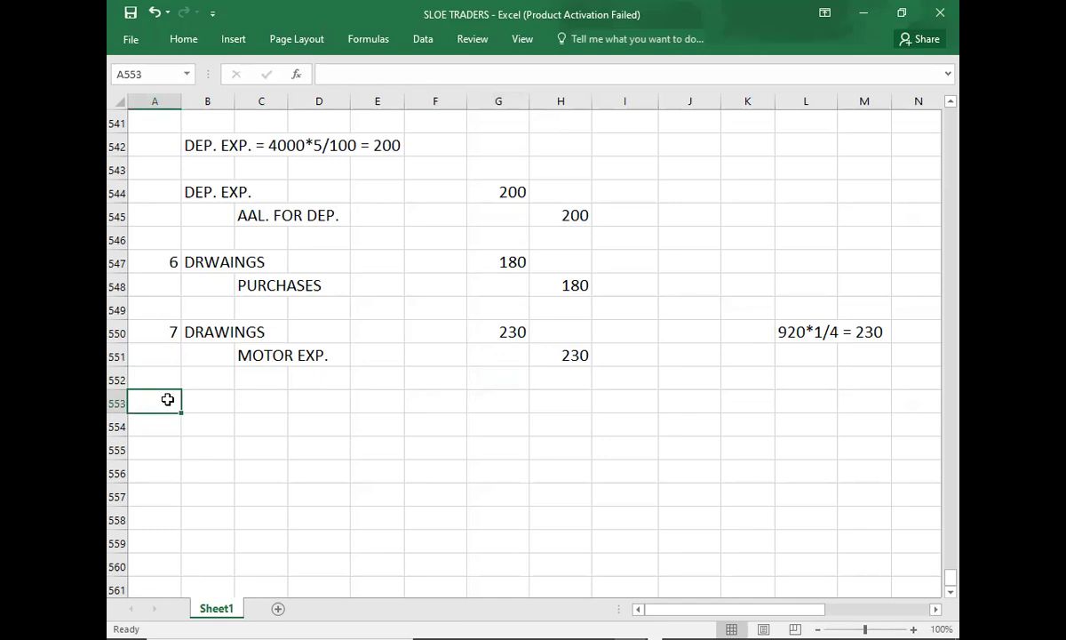
{"action": "key", "text": "alt+Tab"}
{"action": "scroll", "coordinate": [167, 399], "scroll_direction": "down", "scroll_amount": 2}
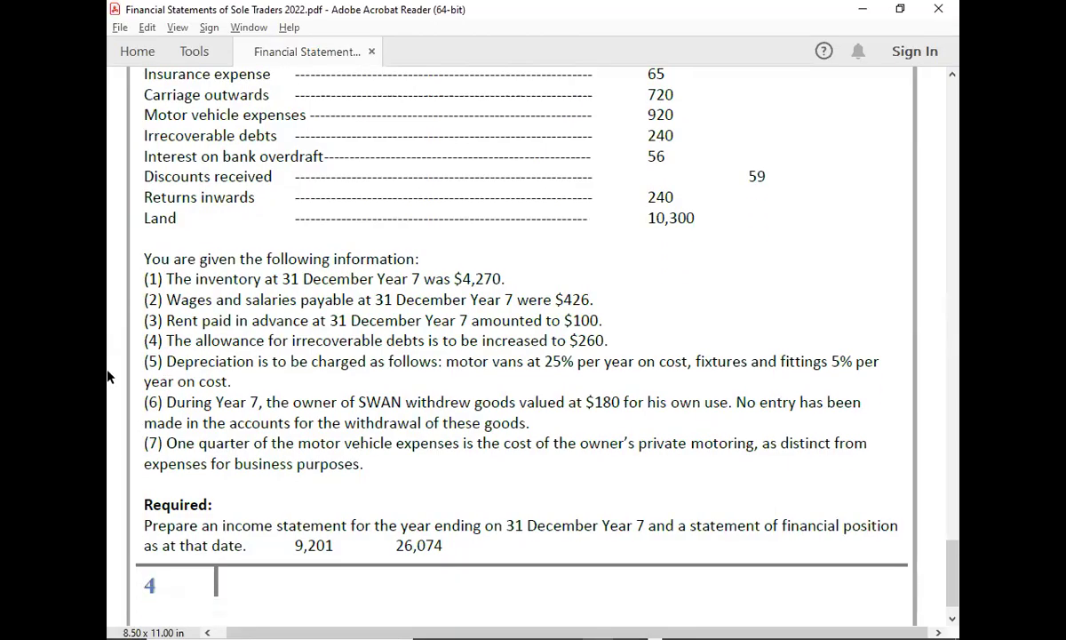
{"action": "key", "text": "alt+Tab"}
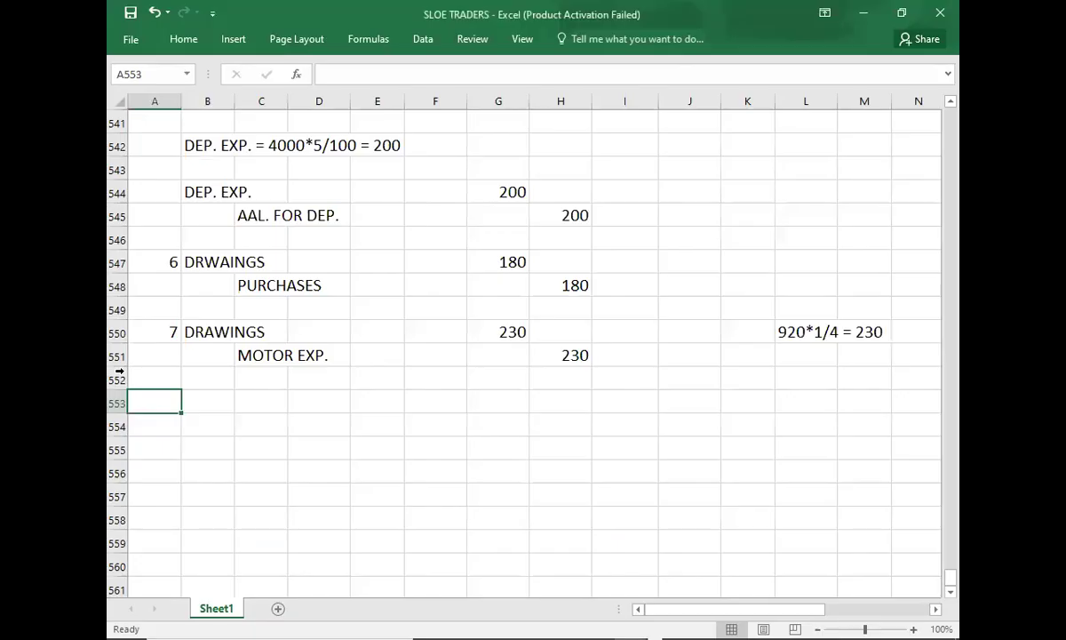
Switch to the PowerPoint slide show and advance to SWAN's Q: 04 Income Statement slide
{"action": "key", "text": "alt+Tab"}
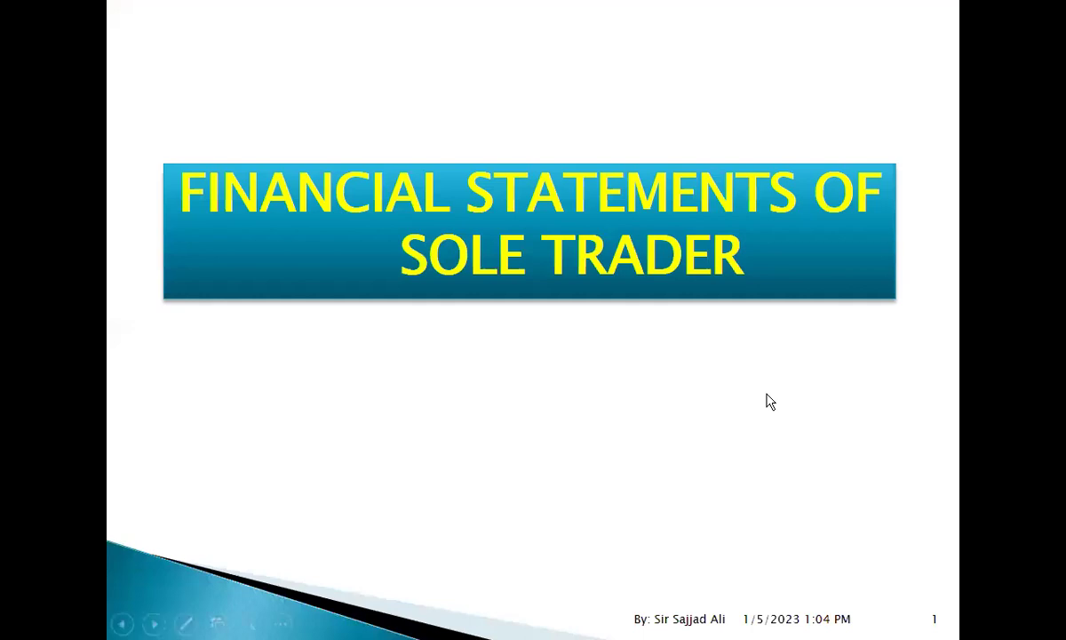
{"action": "key", "text": "Right"}
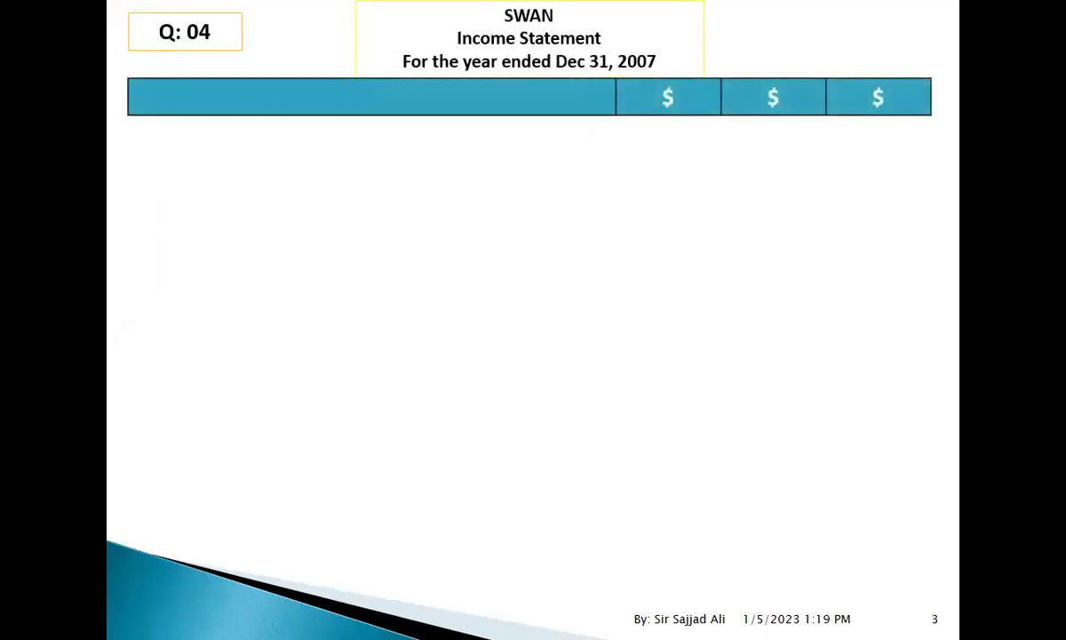
Look up the sales balance in the PDF and reveal the Sales row on the income statement slide
{"action": "key", "text": "alt+Tab"}
{"action": "key", "text": "alt+Tab"}
{"action": "key", "text": "alt+Tab"}
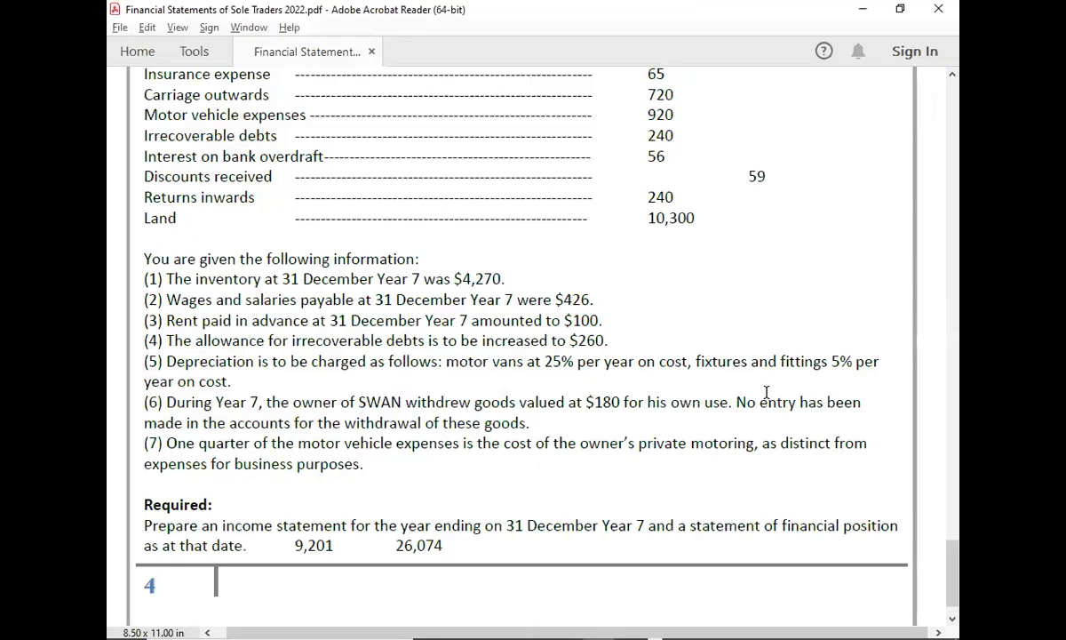
{"action": "scroll", "coordinate": [766, 391], "scroll_direction": "up", "scroll_amount": 7}
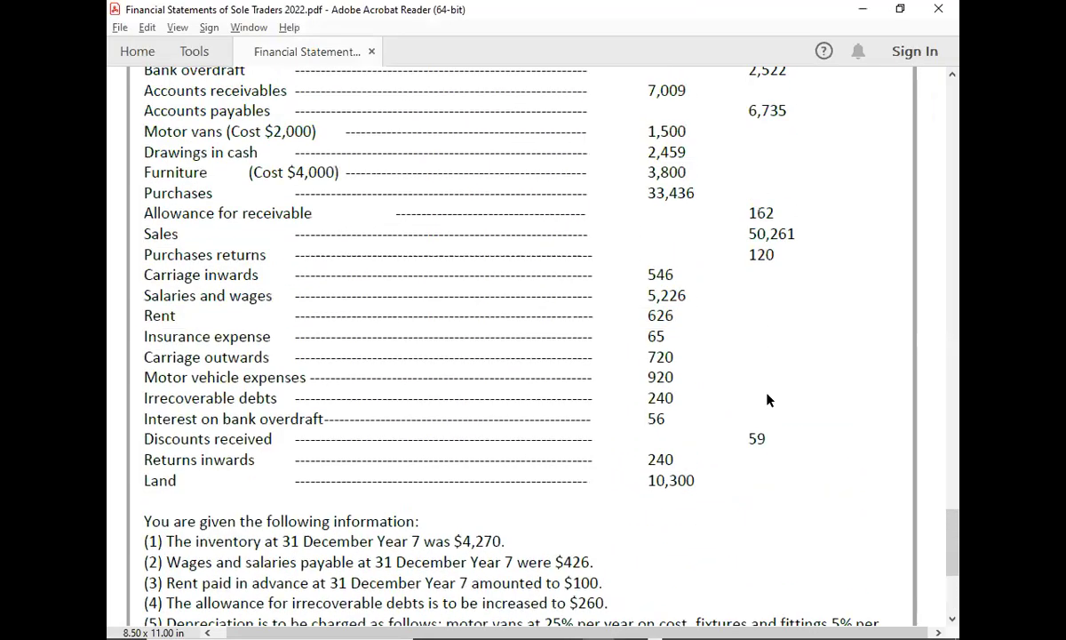
{"action": "scroll", "coordinate": [768, 400], "scroll_direction": "up", "scroll_amount": 1}
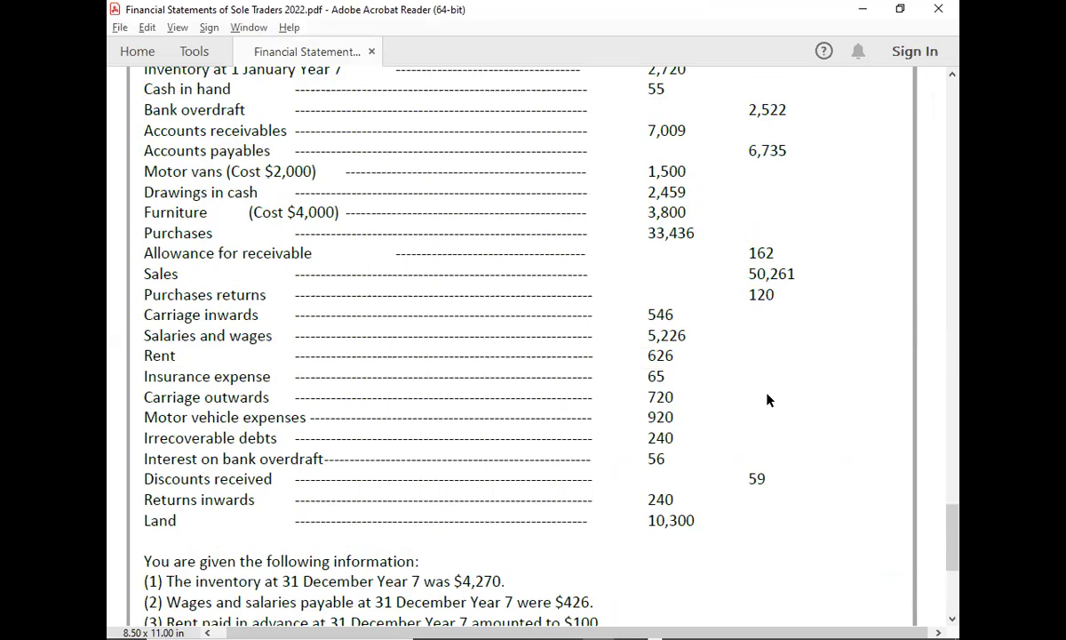
{"action": "key", "text": "alt+Tab"}
{"action": "key", "text": "Right"}
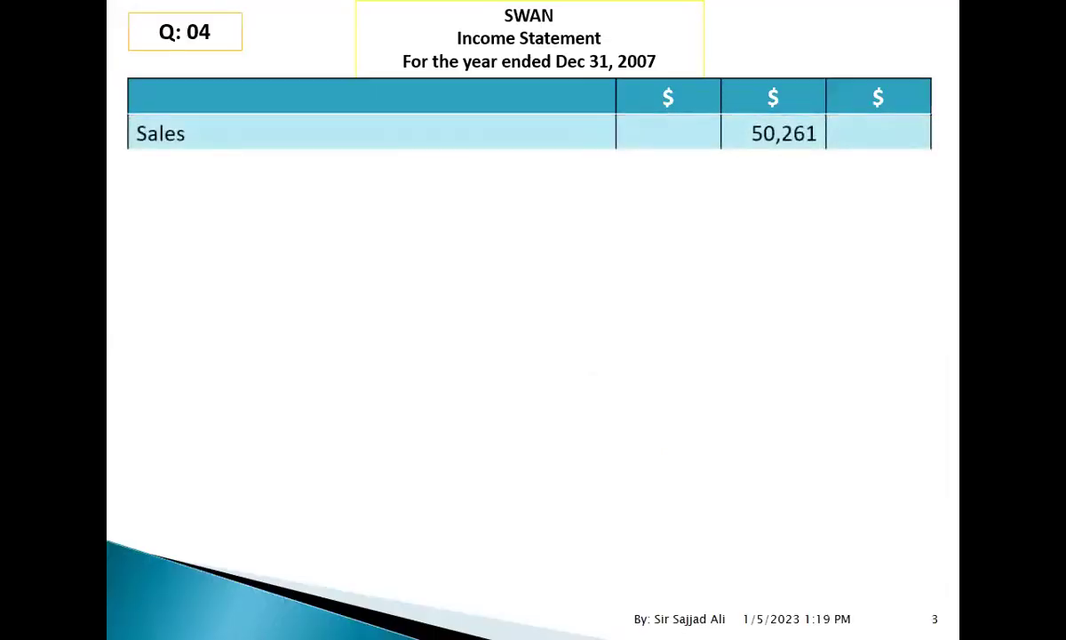
Check returns inwards in the PDF and reveal the slide's rows from Return inward through the "Less: Cost of goods sold" heading
{"action": "key", "text": "alt+Tab"}
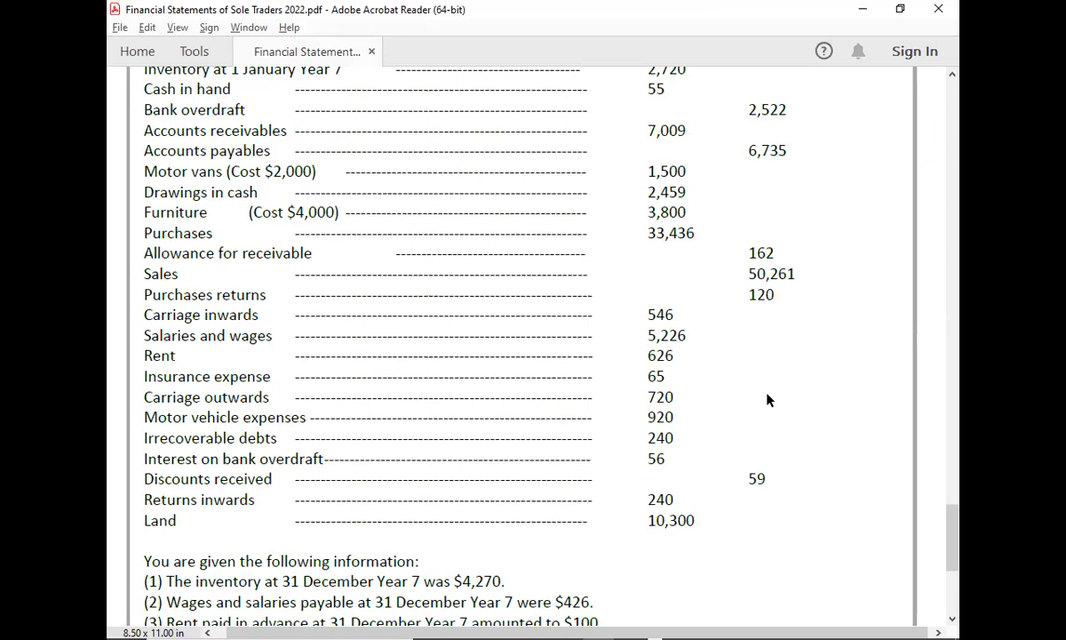
{"action": "key", "text": "alt+Tab"}
{"action": "key", "text": "Right"}
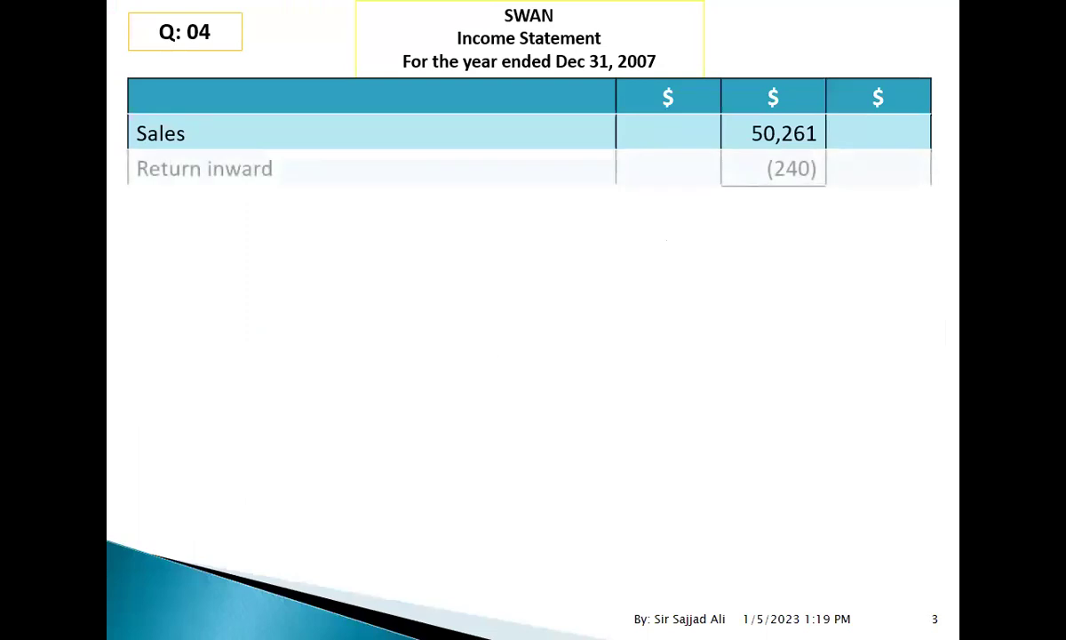
{"action": "key", "text": "Right"}
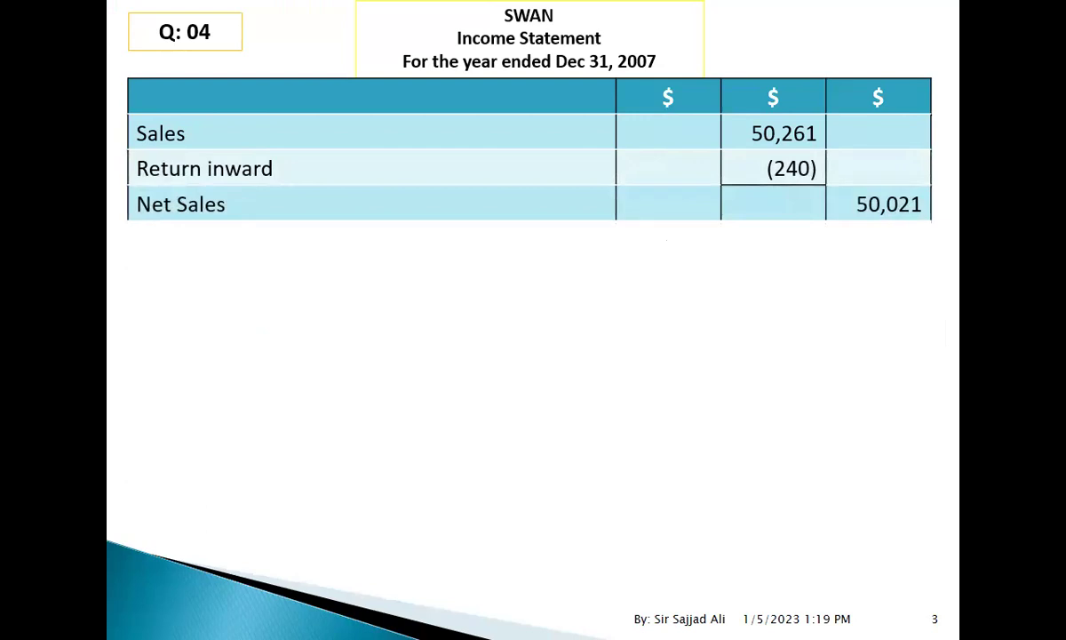
{"action": "key", "text": "Right"}
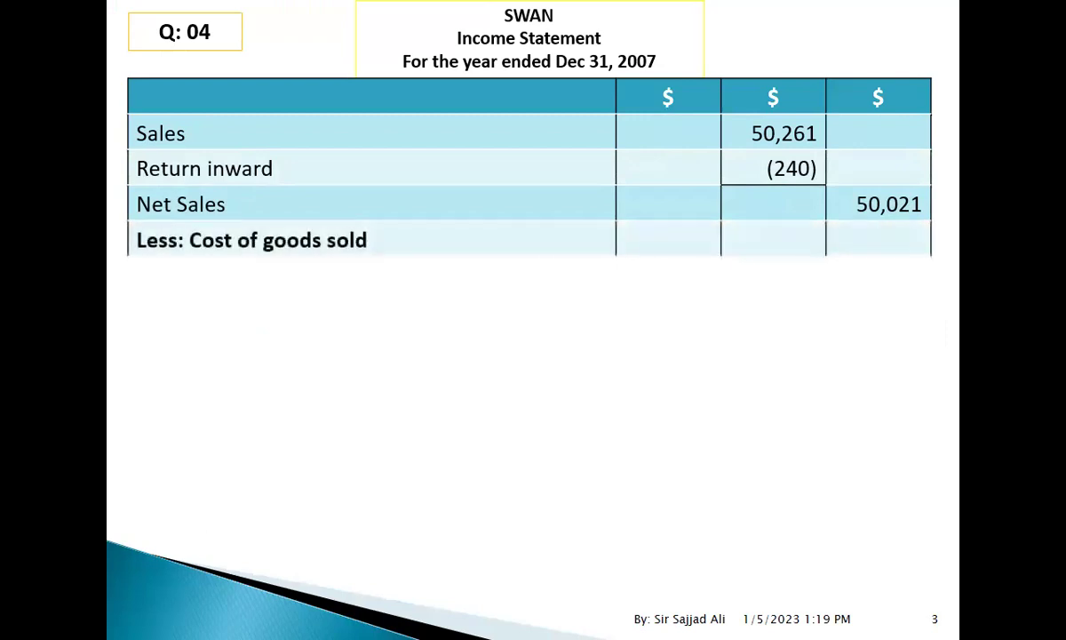
Look up the inventory at 1 January Year 7 in the PDF and reveal the slide's Inventory at start row
{"action": "key", "text": "alt+Tab"}
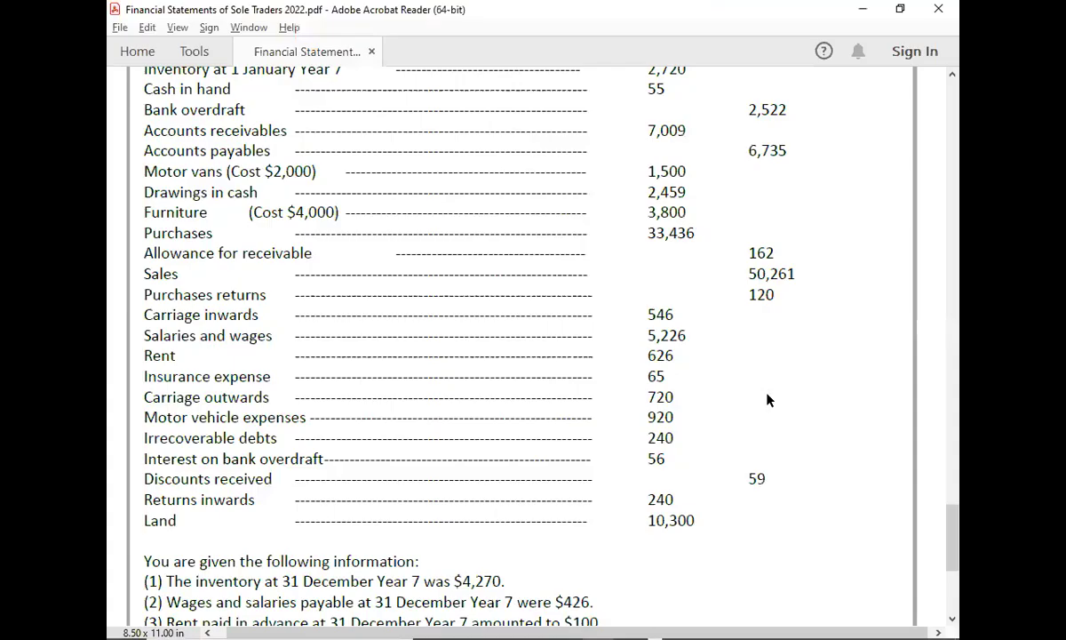
{"action": "scroll", "coordinate": [768, 399], "scroll_direction": "up", "scroll_amount": 2}
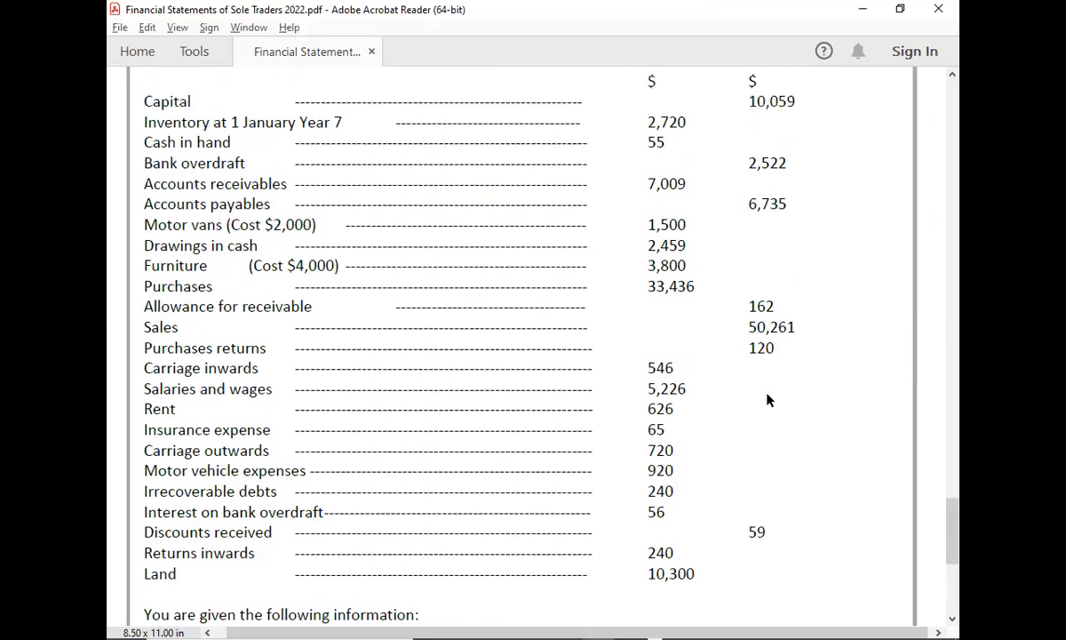
{"action": "scroll", "coordinate": [766, 392], "scroll_direction": "up", "scroll_amount": 1}
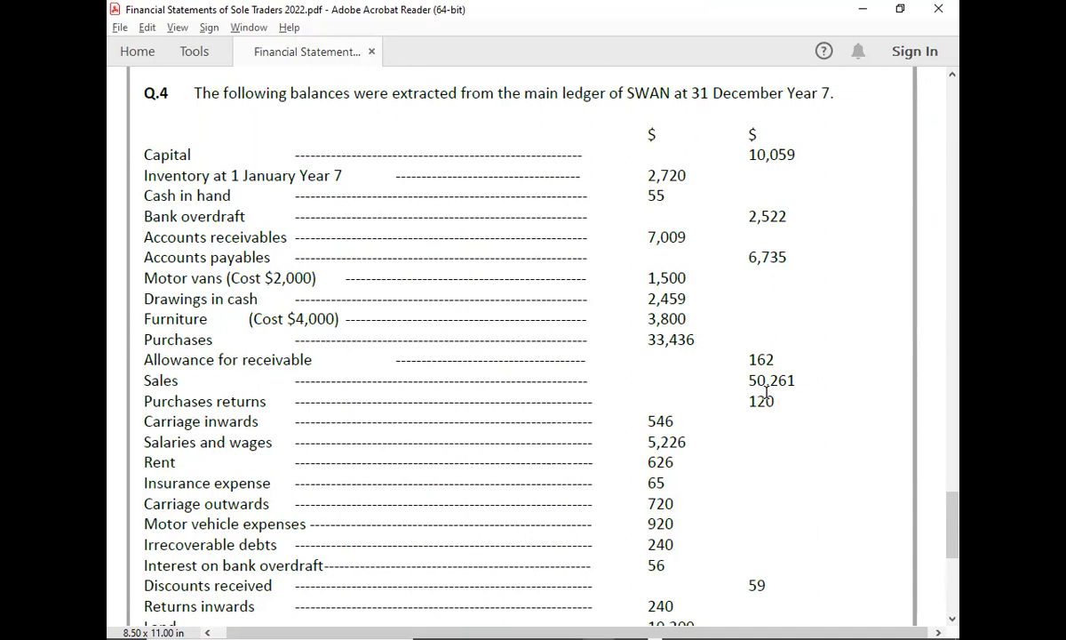
{"action": "key", "text": "alt+Tab"}
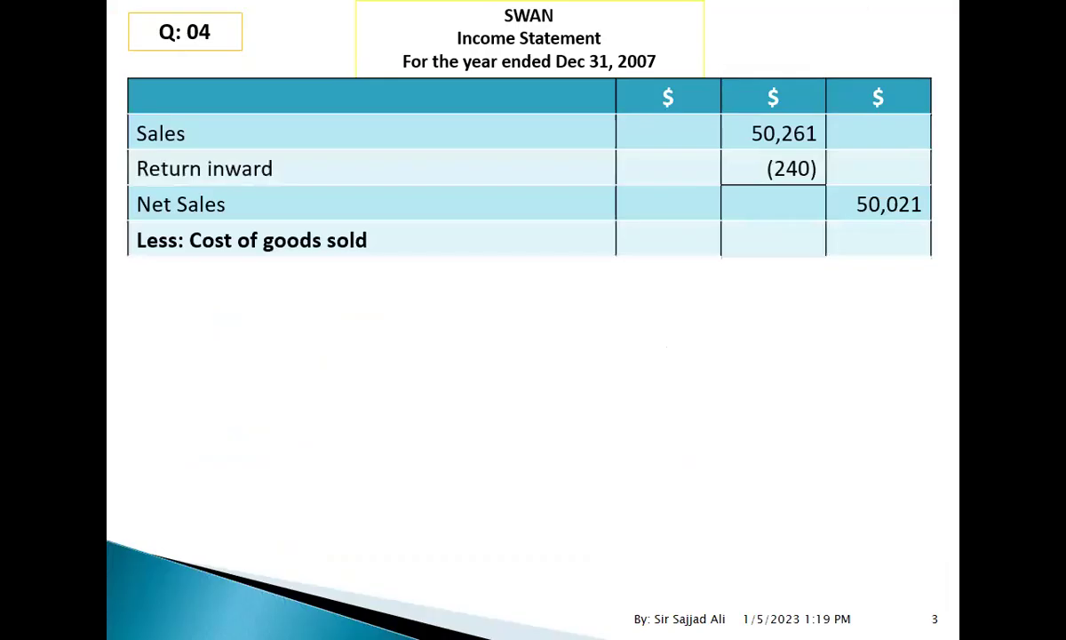
{"action": "key", "text": "Right"}
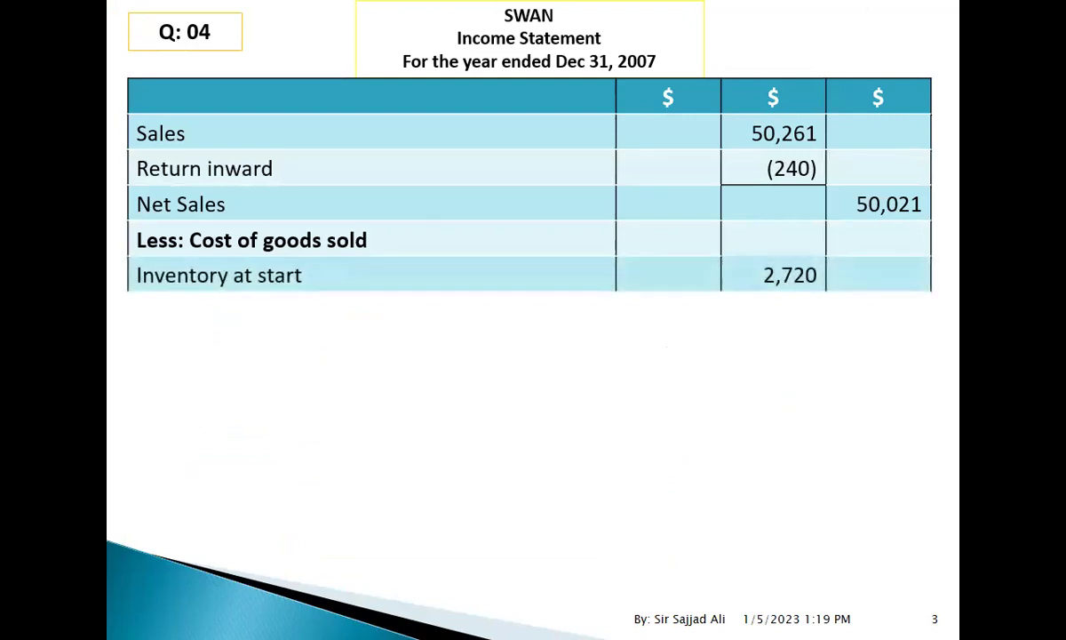
Look up purchases and carriage inwards in the PDF and reveal the Purchases and Carriage inward rows on the slide
{"action": "key", "text": "alt+Tab"}
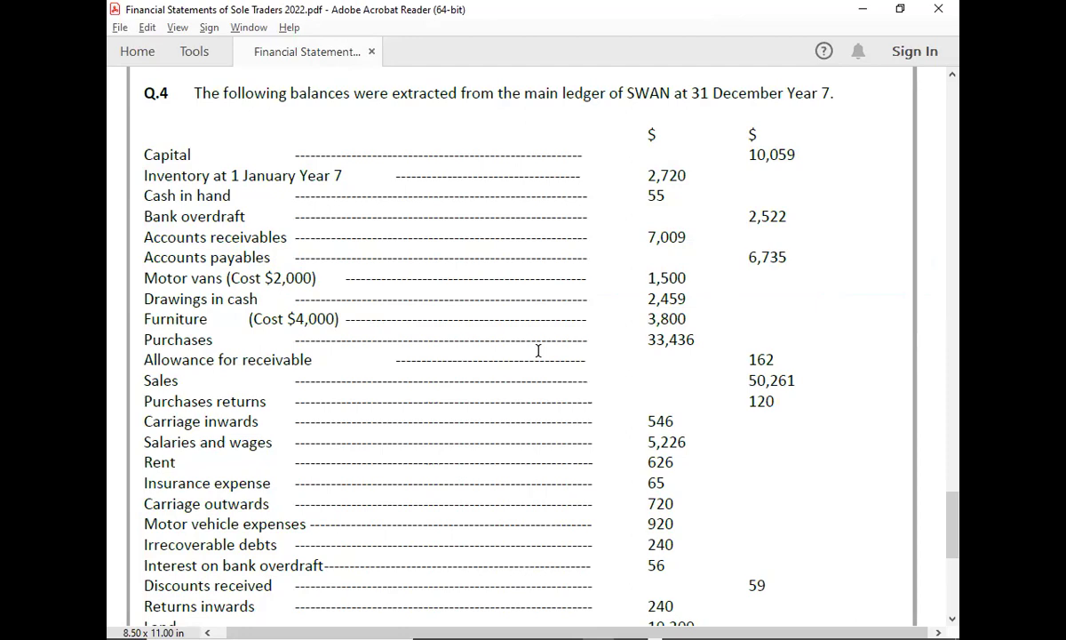
{"action": "key", "text": "alt+Tab"}
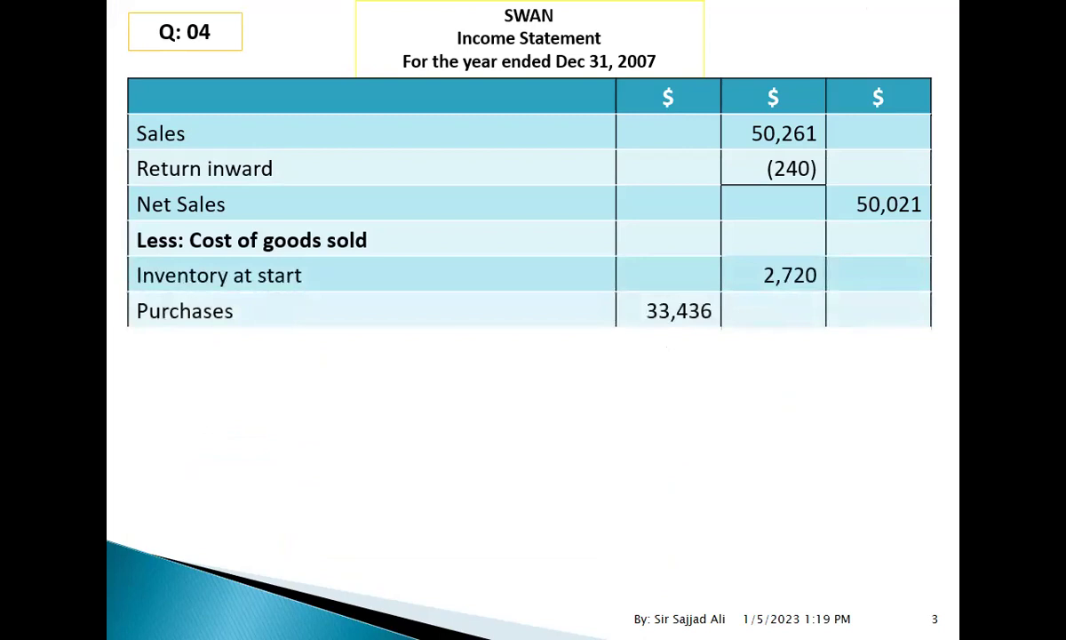
{"action": "key", "text": "alt+Tab"}
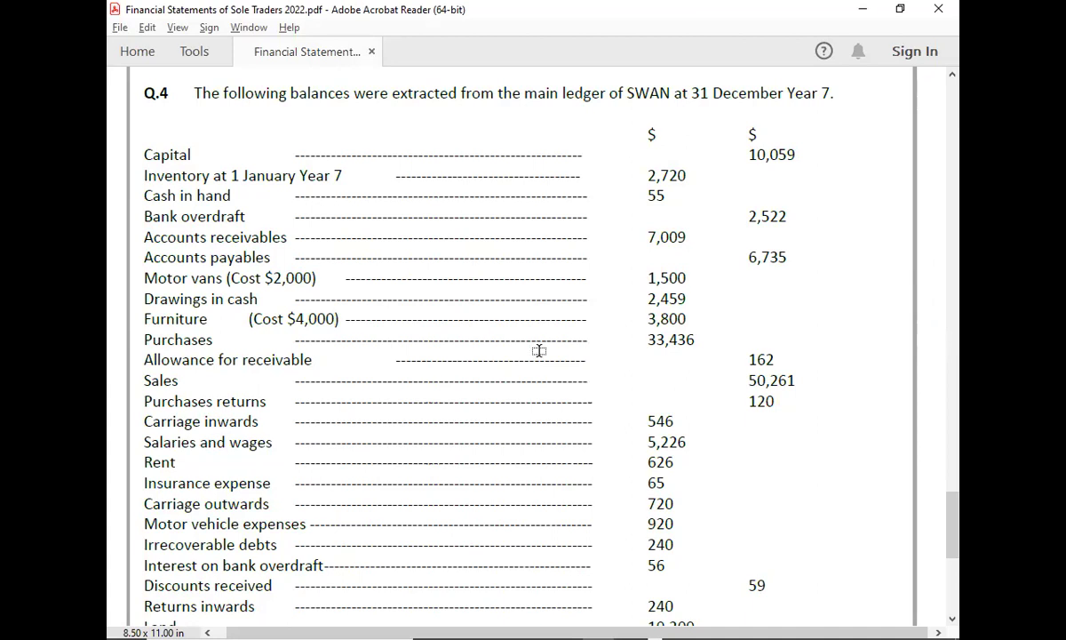
{"action": "key", "text": "alt+Tab"}
{"action": "key", "text": "Right"}
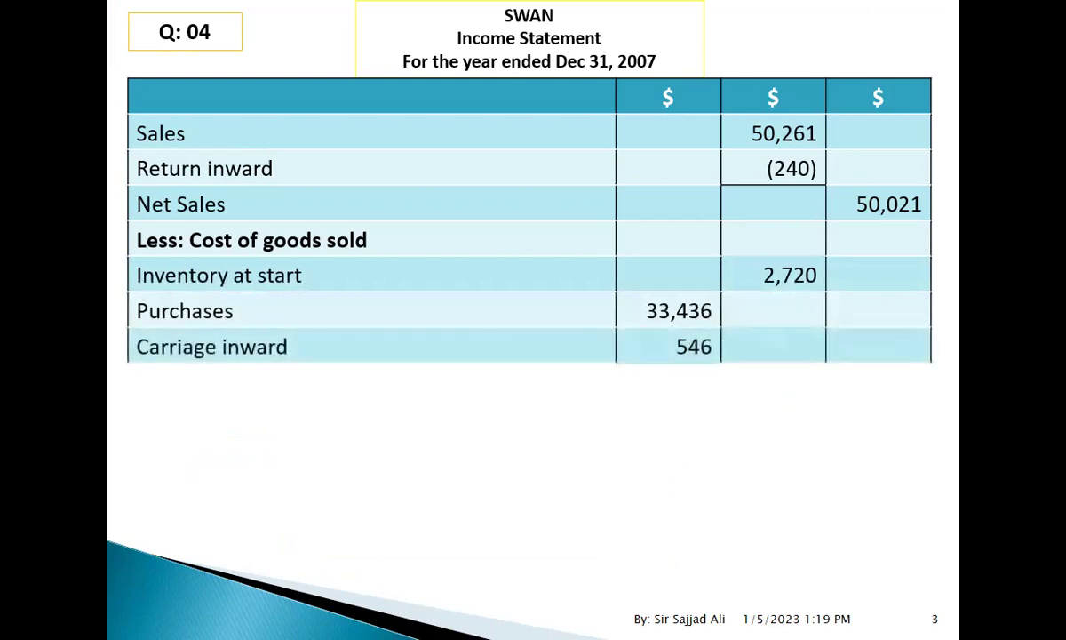
Check purchases returns, goods withdrawn and closing inventory in the PDF and reveal the income statement rows through Gross profit
{"action": "key", "text": "alt+Tab"}
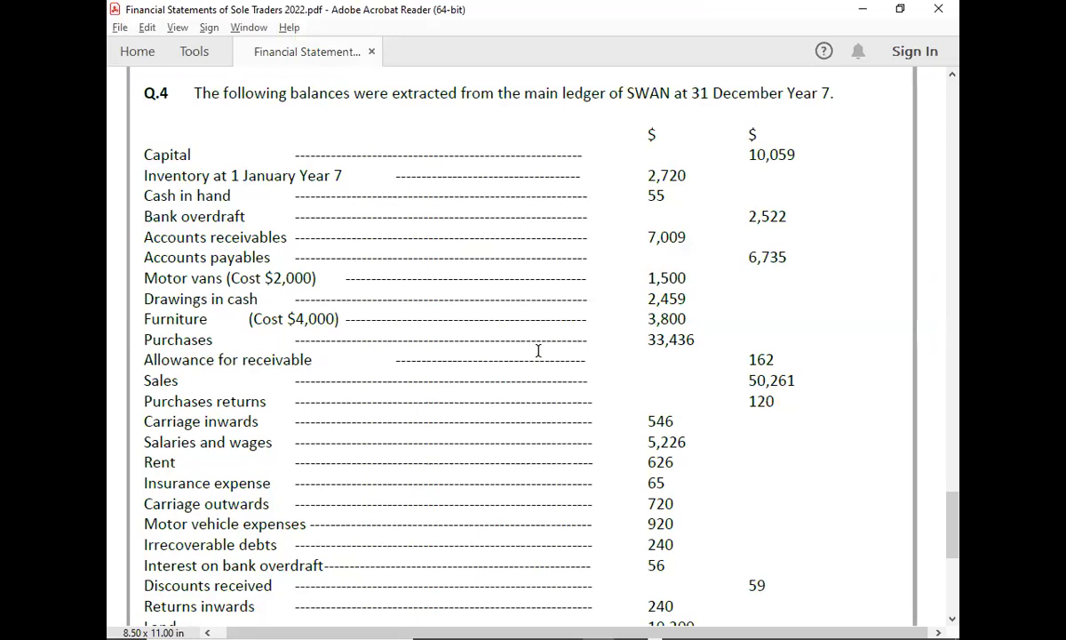
{"action": "scroll", "coordinate": [538, 350], "scroll_direction": "down", "scroll_amount": 1}
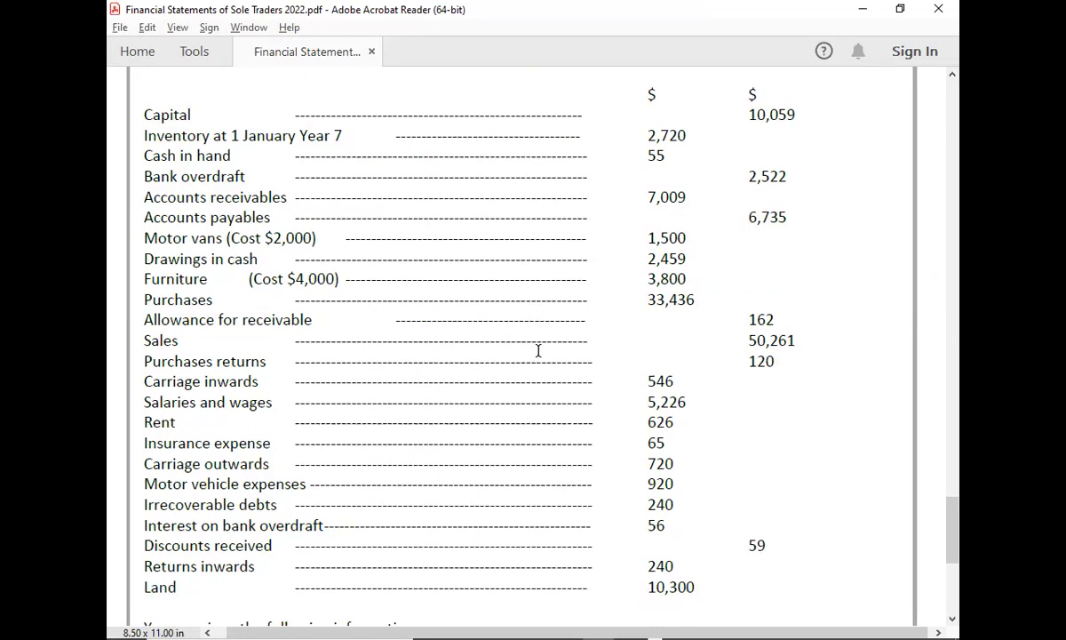
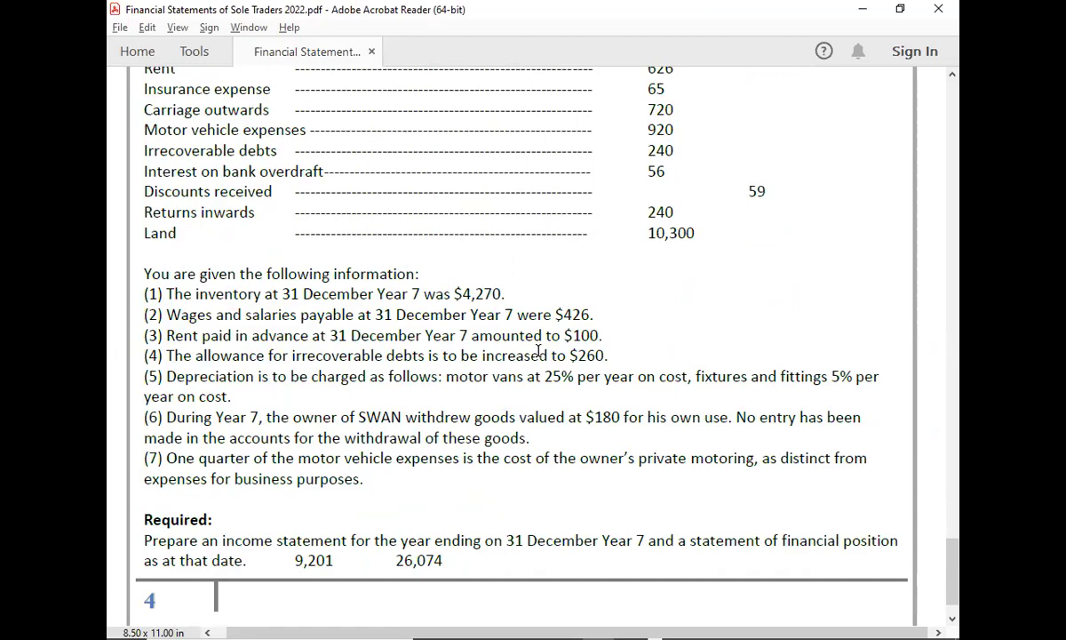
{"action": "key", "text": "alt+Tab"}
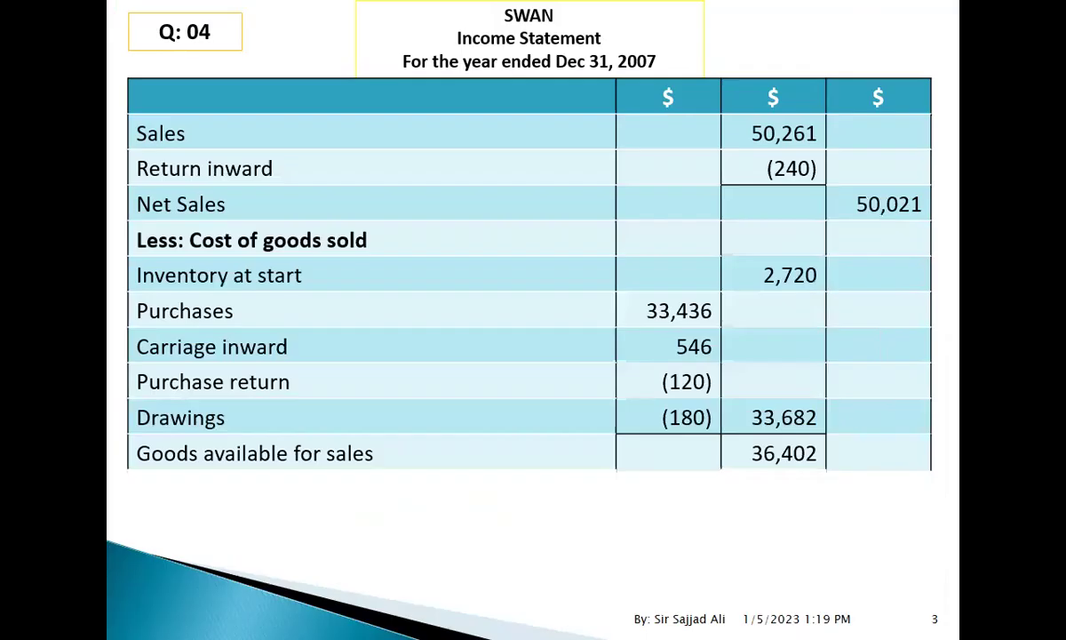
{"action": "key", "text": "Right"}
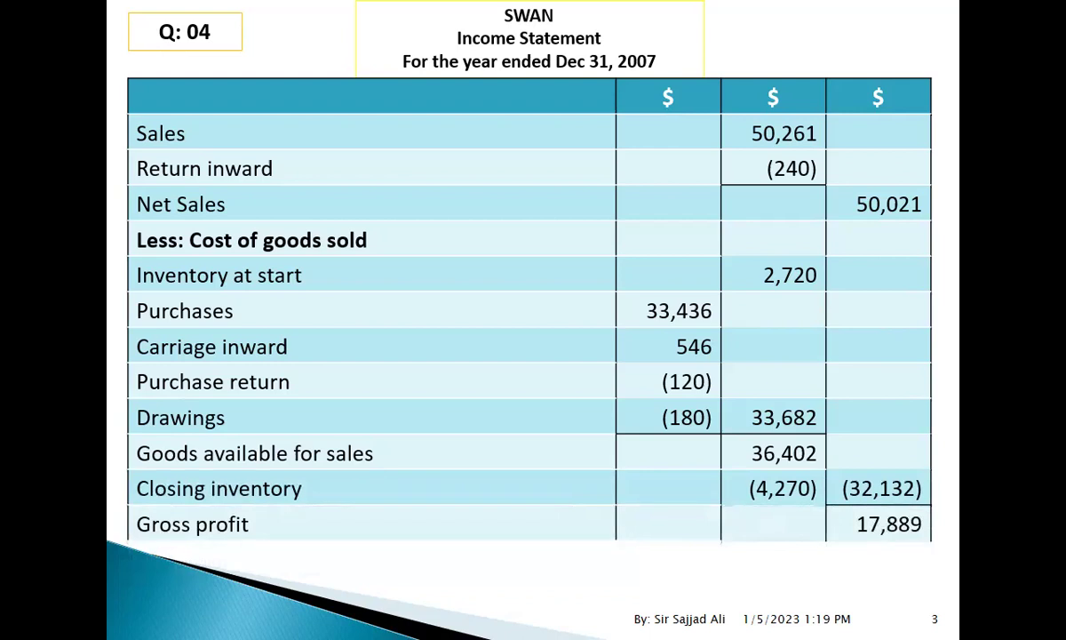
Look up discounts received in the PDF and reveal the slide's Discount received row and the subtotal beneath it
{"action": "key", "text": "alt+Tab"}
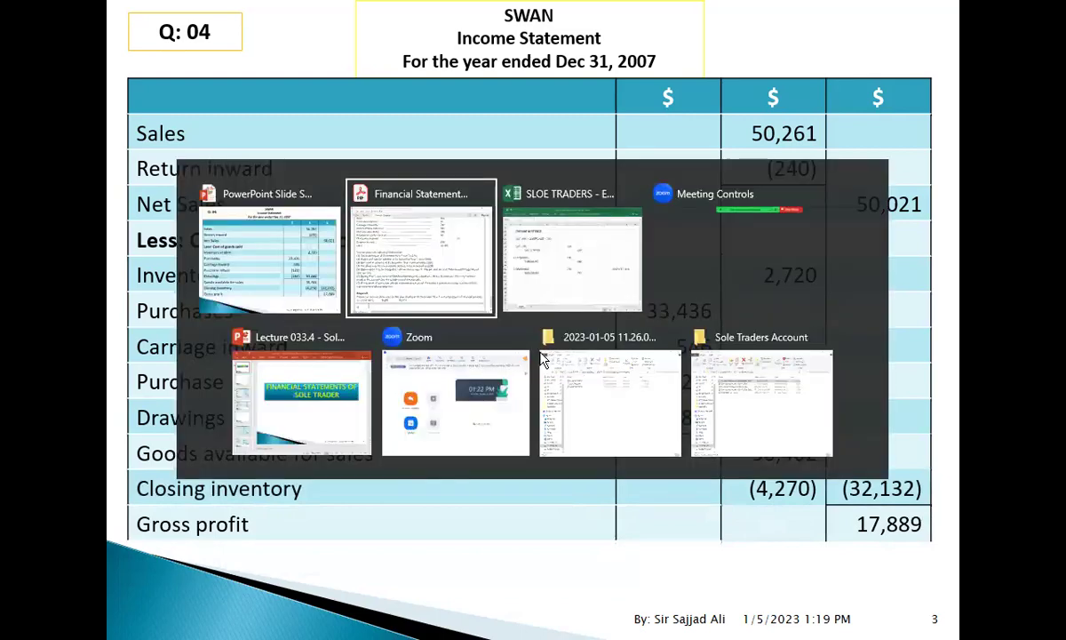
{"action": "scroll", "coordinate": [539, 351], "scroll_direction": "up", "scroll_amount": 4}
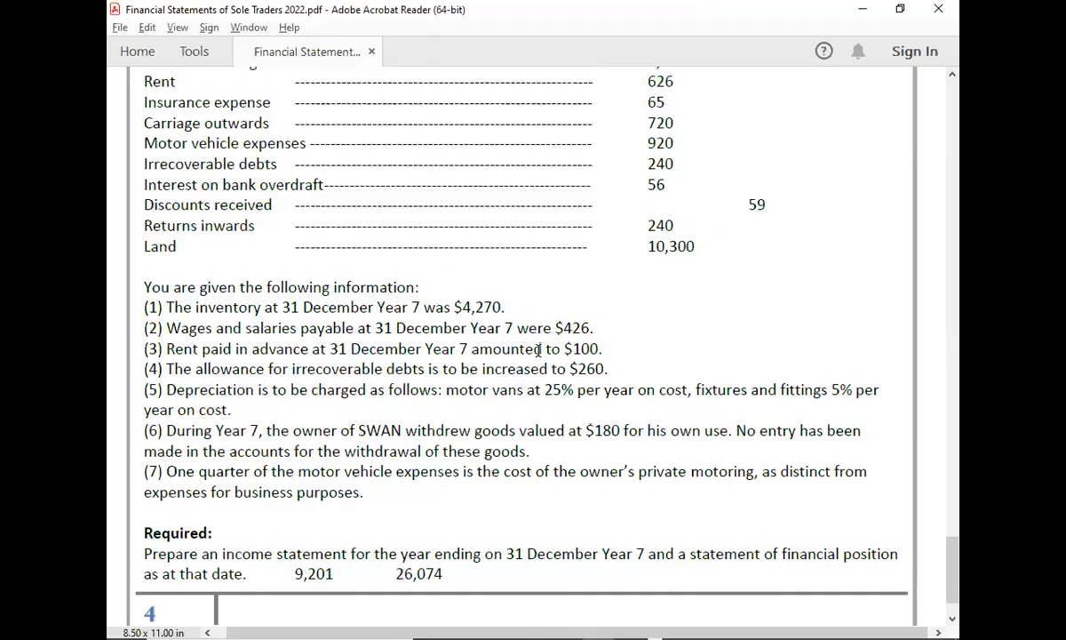
{"action": "scroll", "coordinate": [539, 351], "scroll_direction": "up", "scroll_amount": 1}
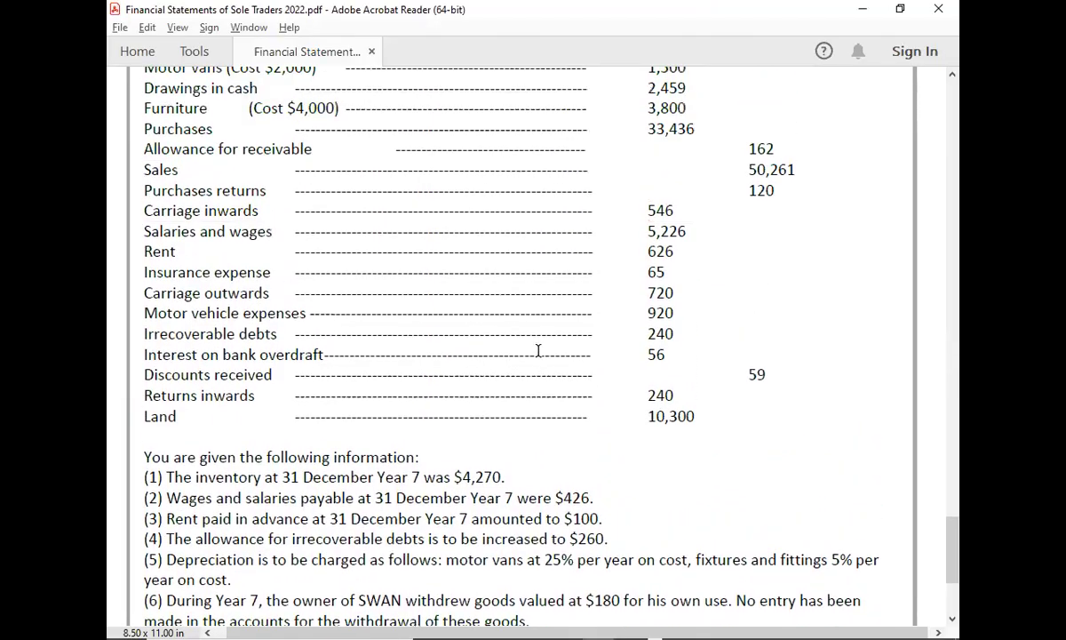
{"action": "scroll", "coordinate": [538, 351], "scroll_direction": "up", "scroll_amount": 1}
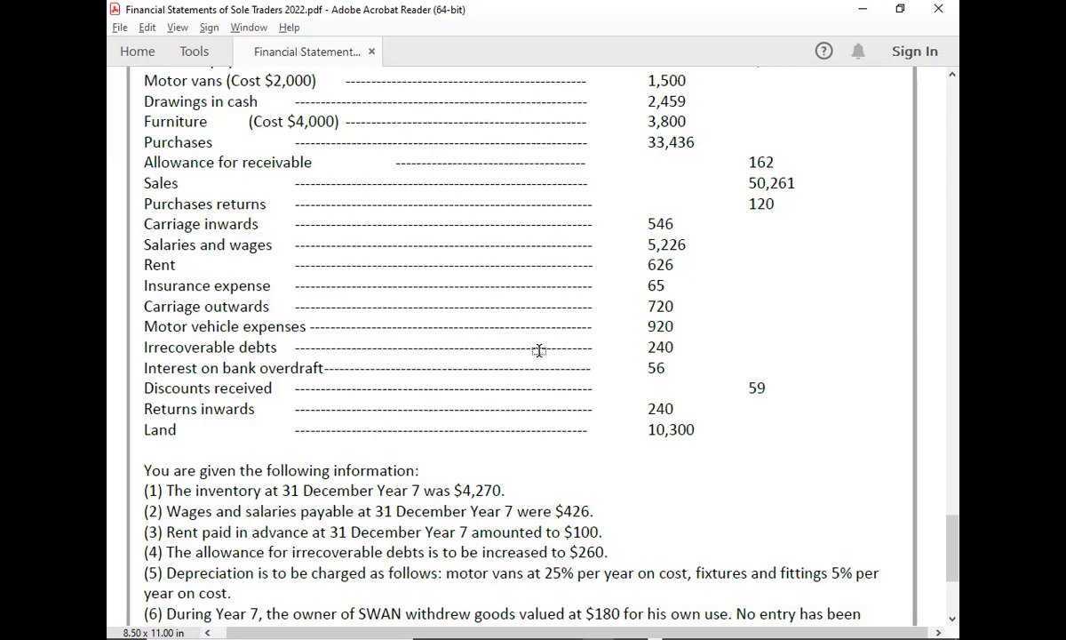
{"action": "key", "text": "alt+Tab"}
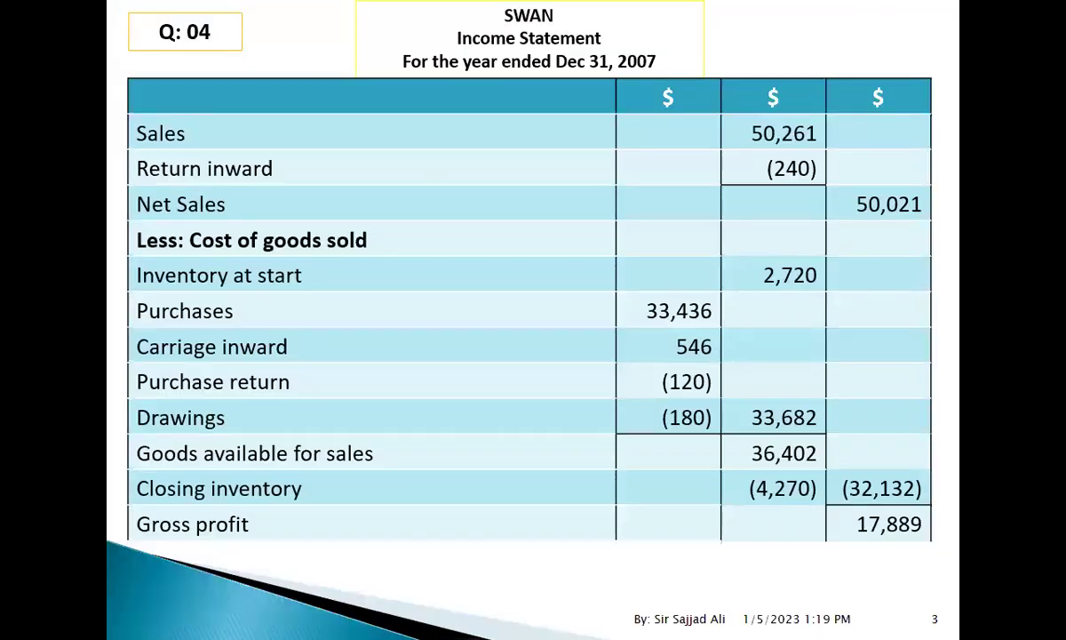
{"action": "key", "text": "Right"}
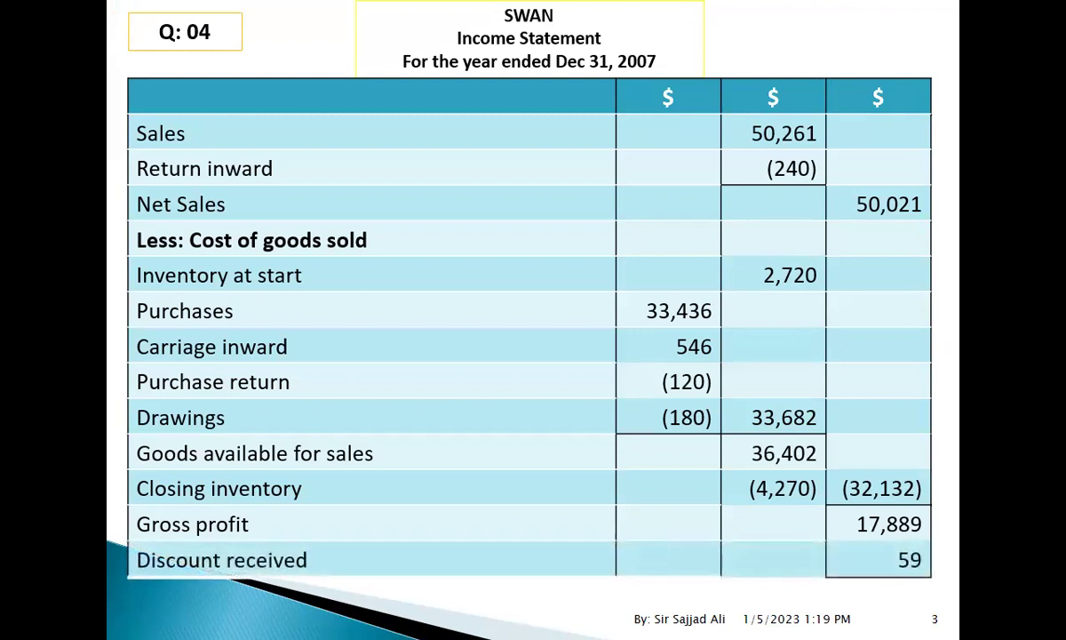
{"action": "key", "text": "Right"}
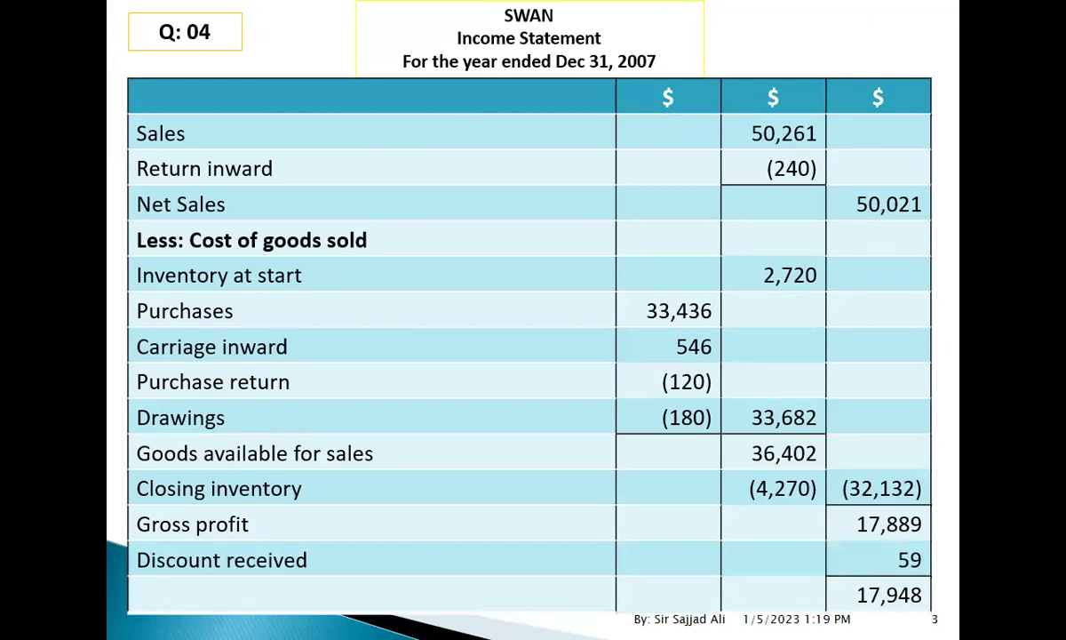
Advance the slide show to the "Less: Operating expenses" heading and look up salaries and wages in the PDF
{"action": "key", "text": "b"}
{"action": "key", "text": "b"}
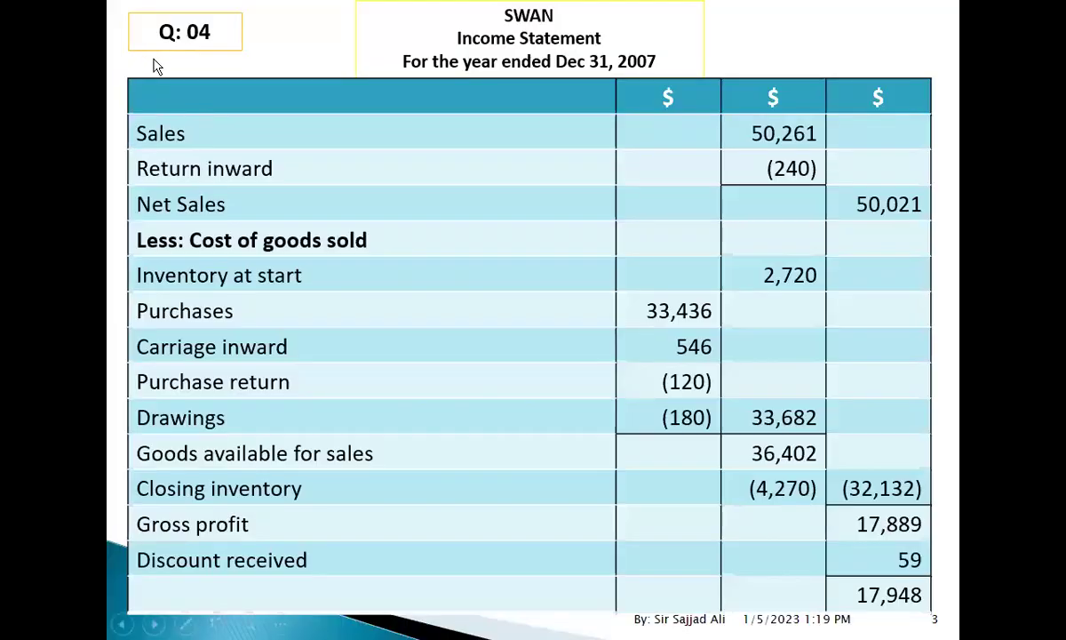
{"action": "key", "text": "Right"}
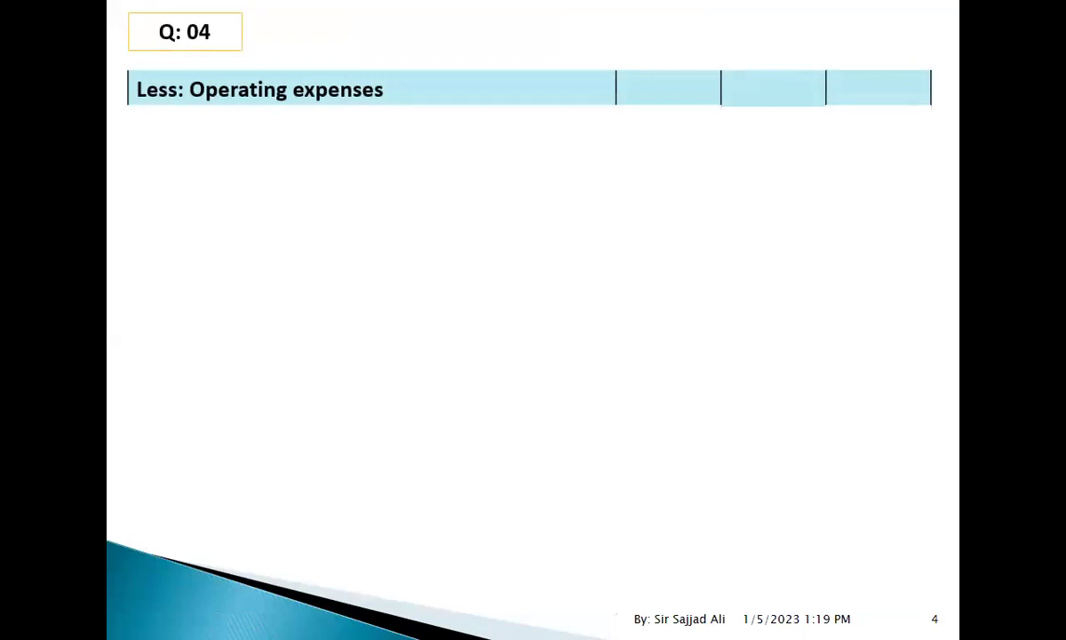
{"action": "key", "text": "alt+Tab"}
{"action": "key", "text": "Tab"}
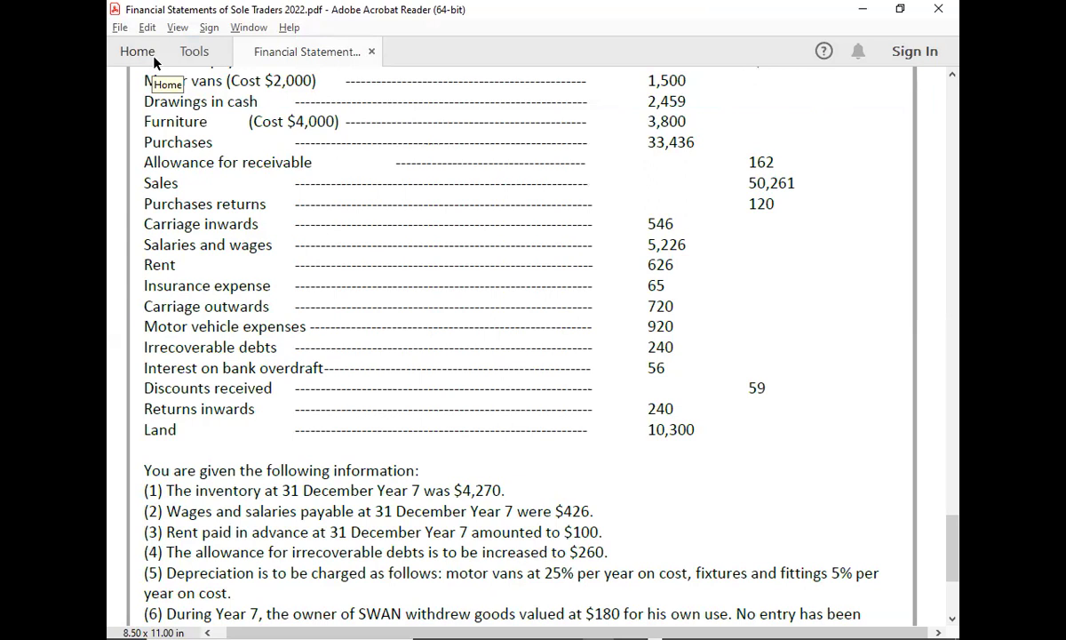
{"action": "key", "text": "alt+Tab"}
{"action": "key", "text": "Right"}
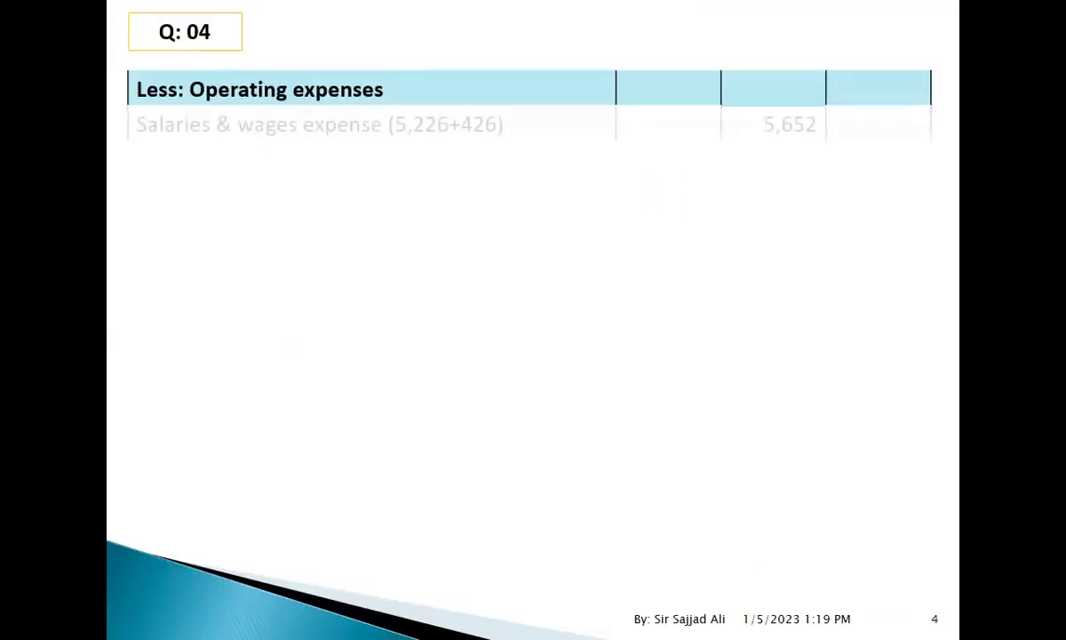
{"action": "key", "text": "Right"}
{"action": "key", "text": "Left"}
{"action": "key", "text": "Left"}
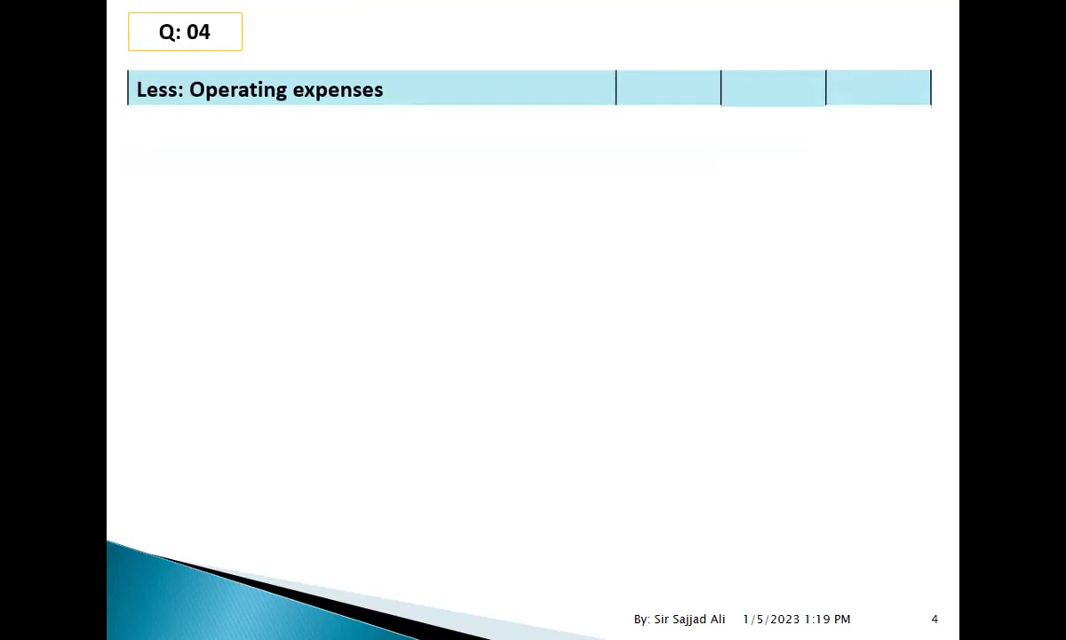
Check the wages and salaries payable note in the PDF and reveal the slide's Salaries & wages expense row
{"action": "key", "text": "alt+Tab"}
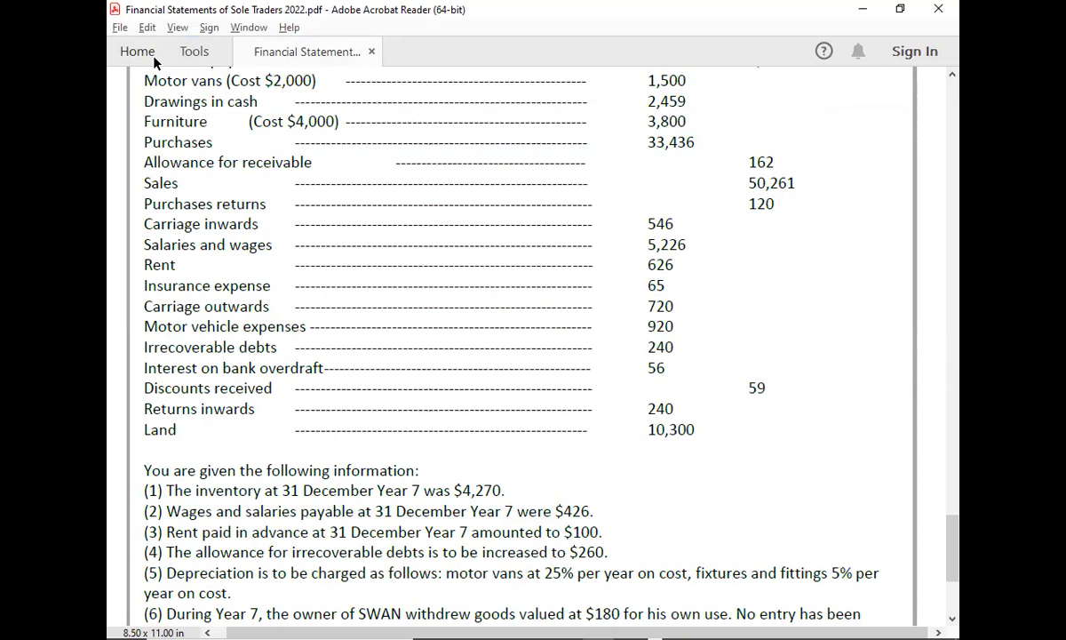
{"action": "key", "text": "Down"}
{"action": "key", "text": "Down"}
{"action": "key", "text": "Down"}
{"action": "key", "text": "Down"}
{"action": "key", "text": "Down"}
{"action": "key", "text": "Down"}
{"action": "key", "text": "Down"}
{"action": "key", "text": "Down"}
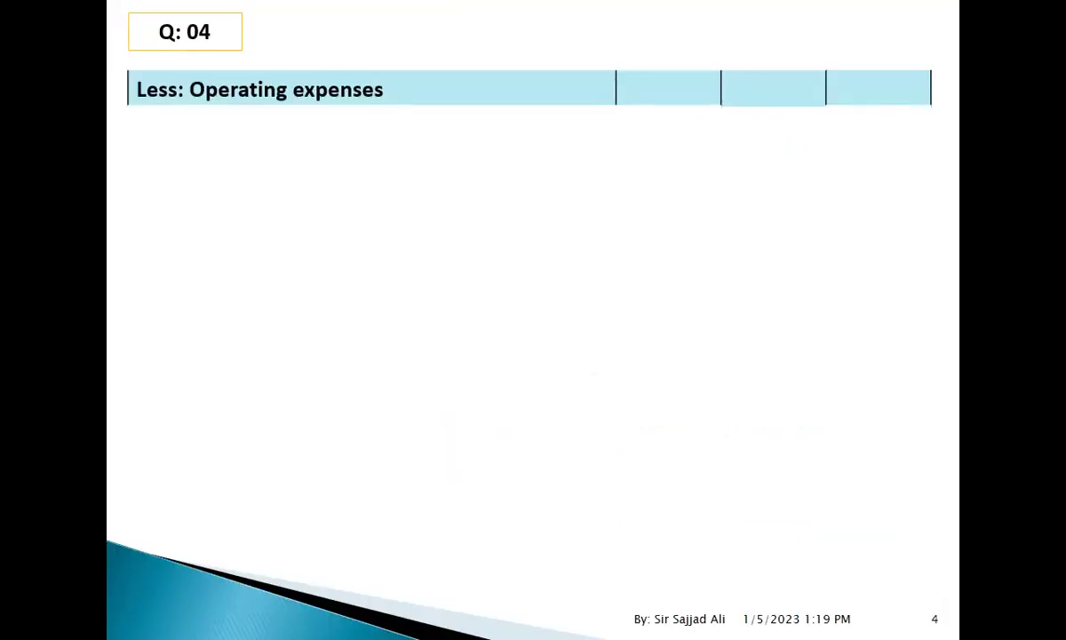
{"action": "key", "text": "Right"}
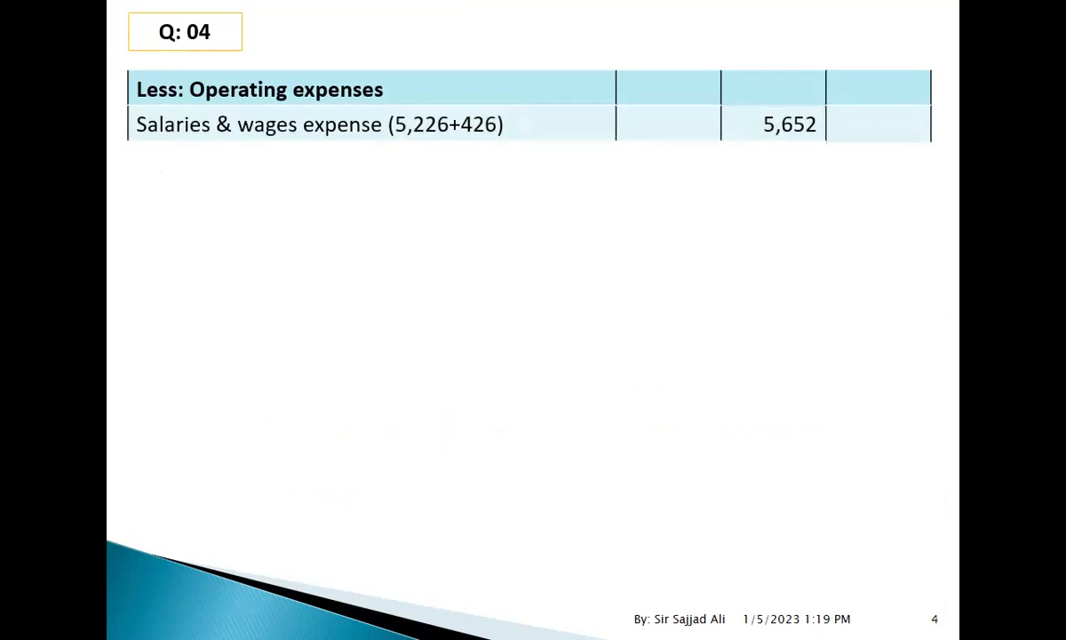
Review the Q.4 adjusting entries in the Excel sheet, going back up to entry 2 for wages and salaries
{"action": "key", "text": "alt+Tab"}
{"action": "key", "text": "alt+Tab"}
{"action": "key", "text": "alt+Tab"}
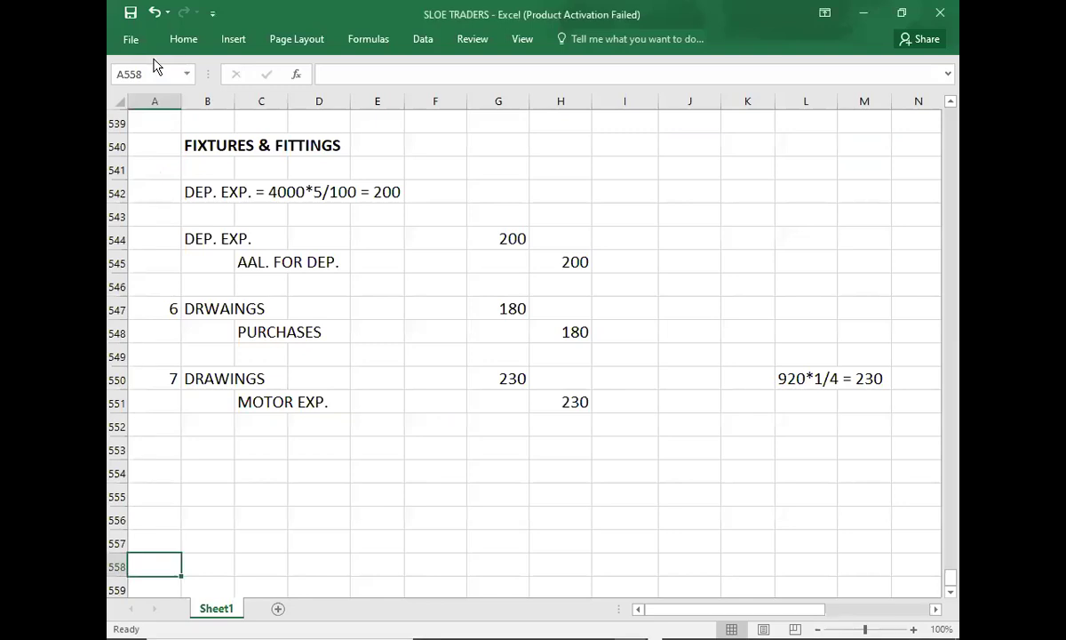
{"action": "key", "text": "Up"}
{"action": "key", "text": "Up"}
{"action": "key", "text": "Up"}
{"action": "key", "text": "Up"}
{"action": "key", "text": "Up"}
{"action": "key", "text": "Up"}
{"action": "key", "text": "Up"}
{"action": "key", "text": "Up"}
{"action": "key", "text": "Up"}
{"action": "key", "text": "Up"}
{"action": "key", "text": "Up"}
{"action": "key", "text": "Up"}
{"action": "key", "text": "Up"}
{"action": "key", "text": "Up"}
{"action": "key", "text": "Up"}
{"action": "key", "text": "Up"}
{"action": "key", "text": "Up"}
{"action": "key", "text": "Up"}
{"action": "key", "text": "Up"}
{"action": "key", "text": "Up"}
{"action": "key", "text": "Up"}
{"action": "key", "text": "Up"}
{"action": "key", "text": "Up"}
{"action": "key", "text": "Up"}
{"action": "key", "text": "Up"}
{"action": "key", "text": "Up"}
{"action": "key", "text": "Down"}
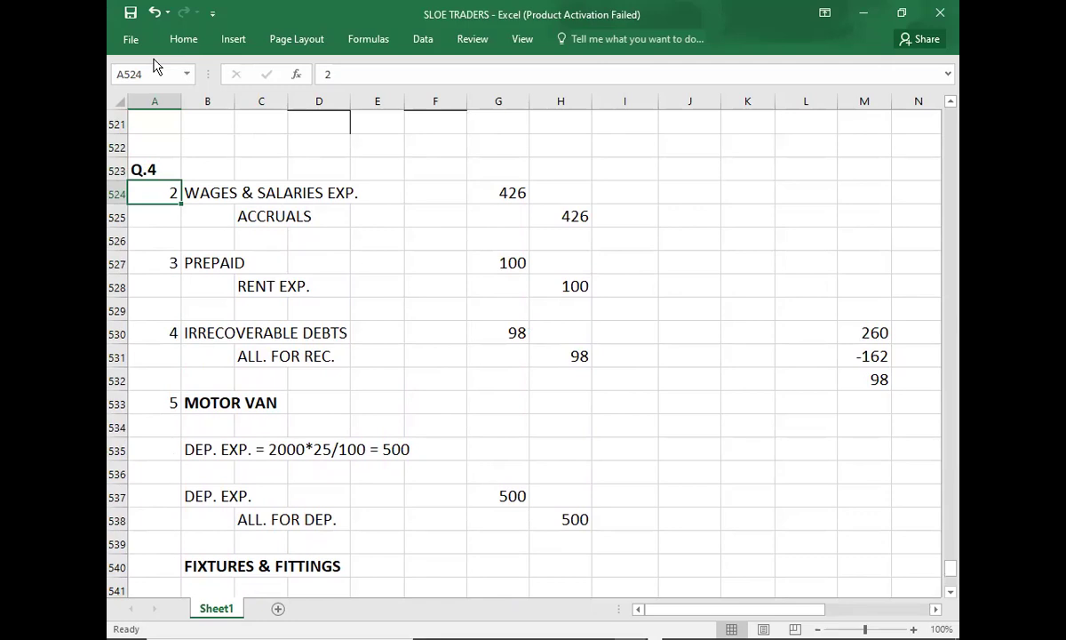
Look up the rent balance and the rent paid in advance note in the PDF
{"action": "key", "text": "alt+Tab"}
{"action": "key", "text": "alt+Tab"}
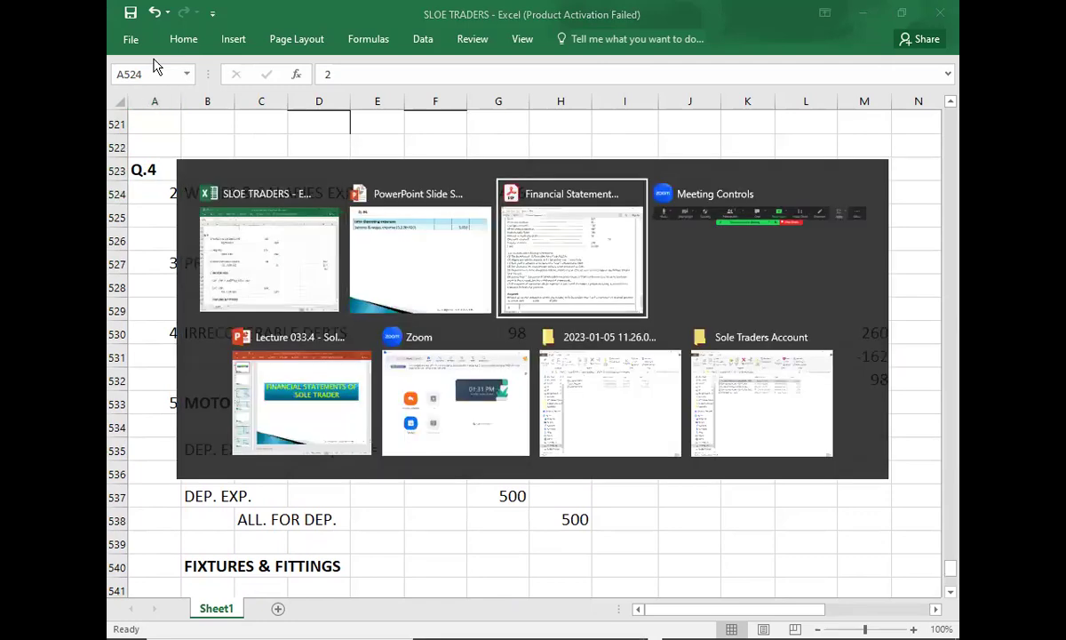
{"action": "scroll", "coordinate": [154, 67], "scroll_direction": "up", "scroll_amount": 1}
{"action": "scroll", "coordinate": [154, 63], "scroll_direction": "up", "scroll_amount": 4}
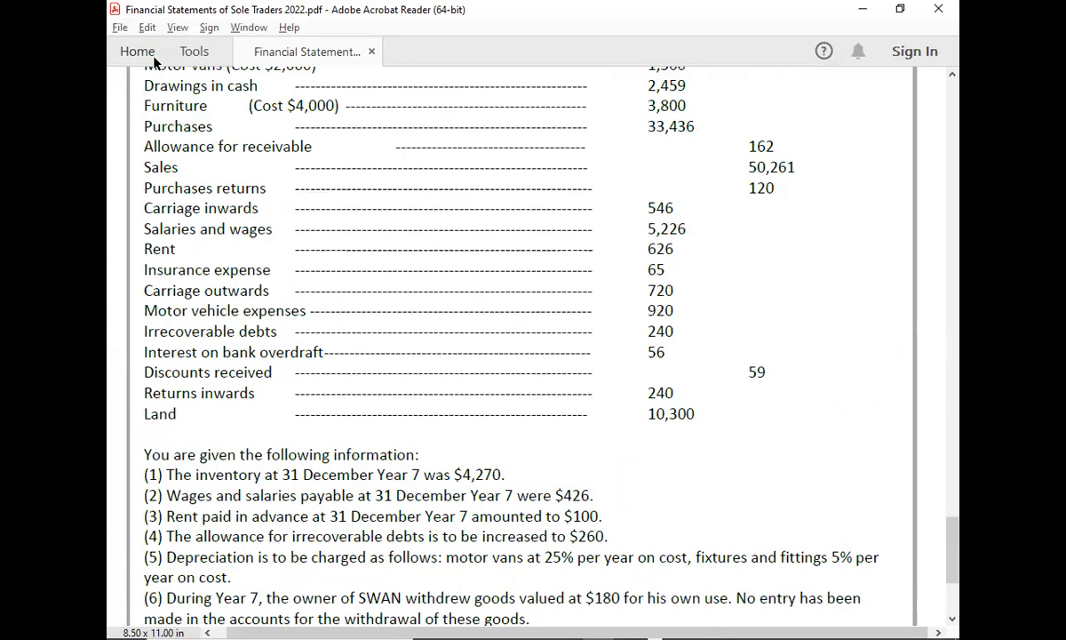
{"action": "key", "text": "alt+Tab"}
{"action": "key", "text": "Right"}
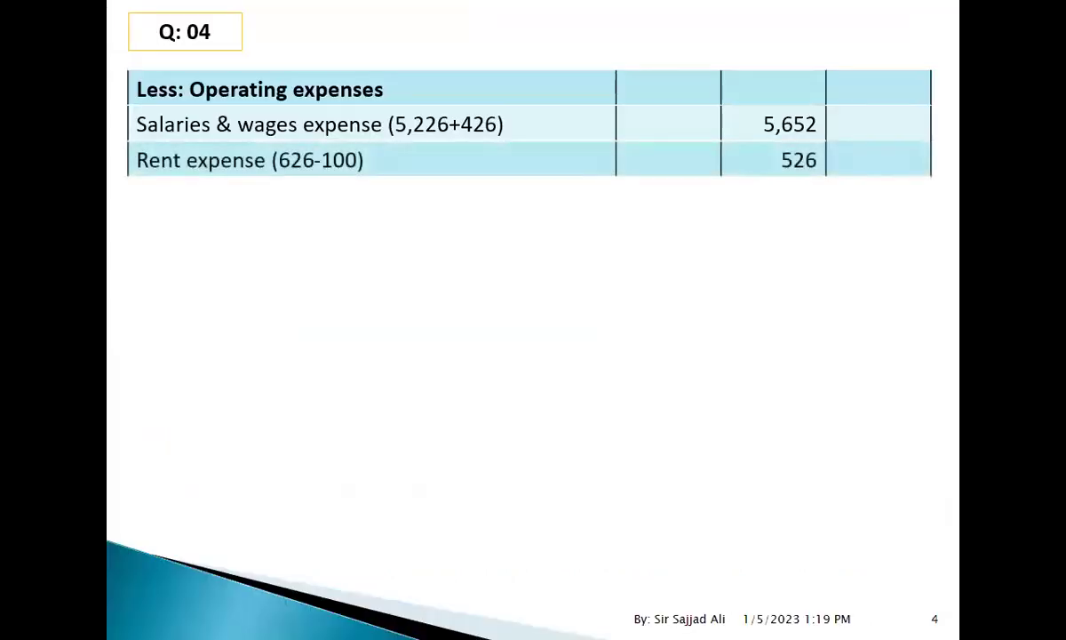
{"action": "key", "text": "Left"}
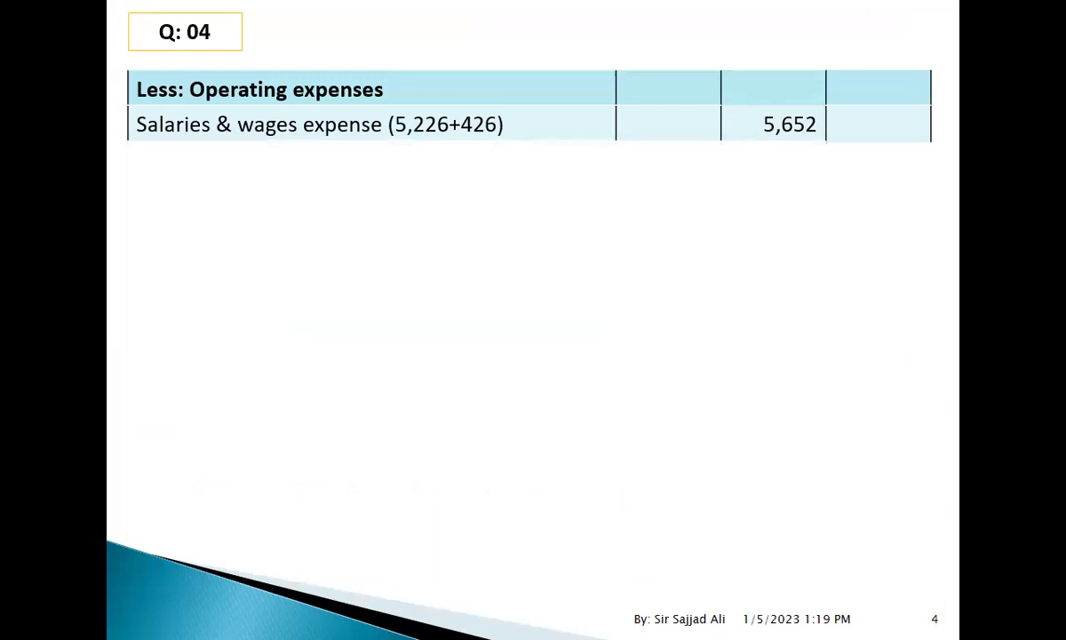
{"action": "key", "text": "Right"}
{"action": "key", "text": "Left"}
Compare the PDF's rent paid in advance note with the prepaid rent entry 3 in the Excel sheet
{"action": "key", "text": "alt+Tab"}
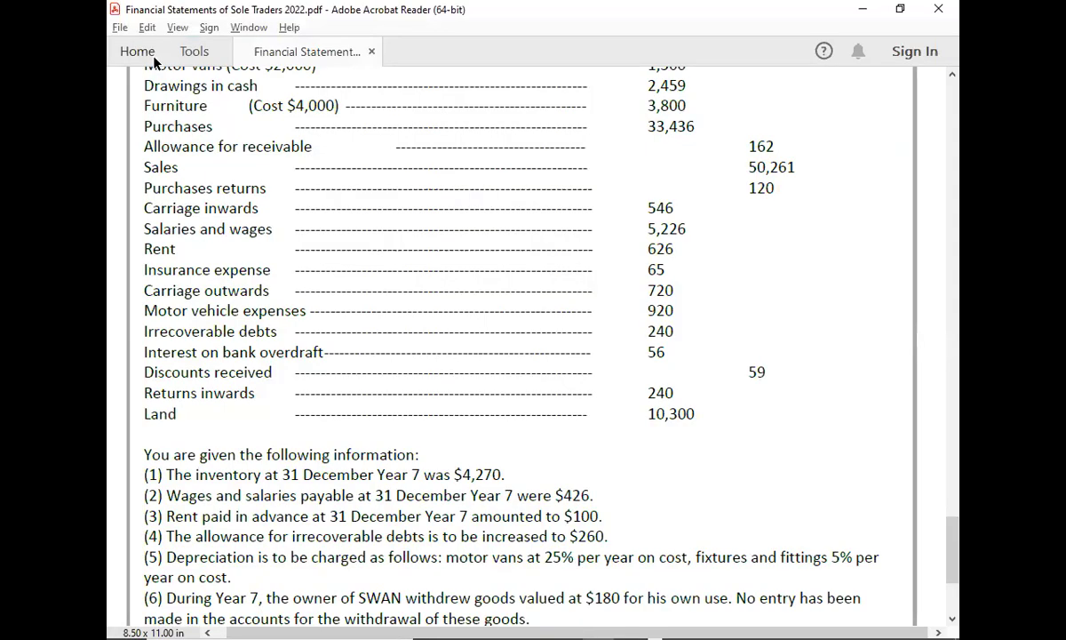
{"action": "scroll", "coordinate": [154, 59], "scroll_direction": "down", "scroll_amount": 4}
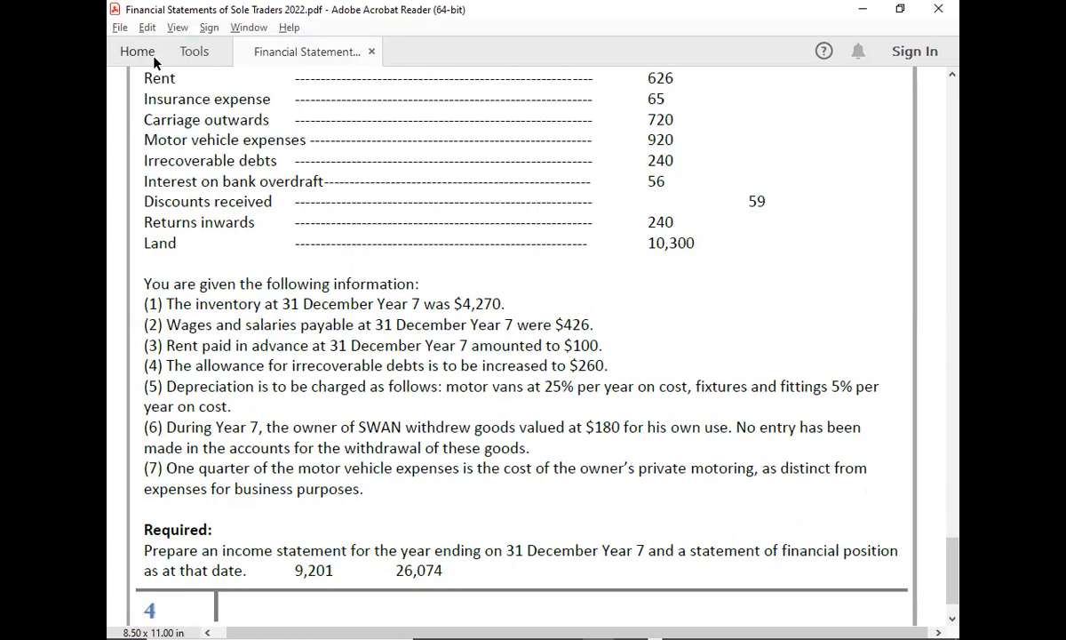
{"action": "key", "text": "alt+Tab"}
{"action": "key", "text": "Tab"}
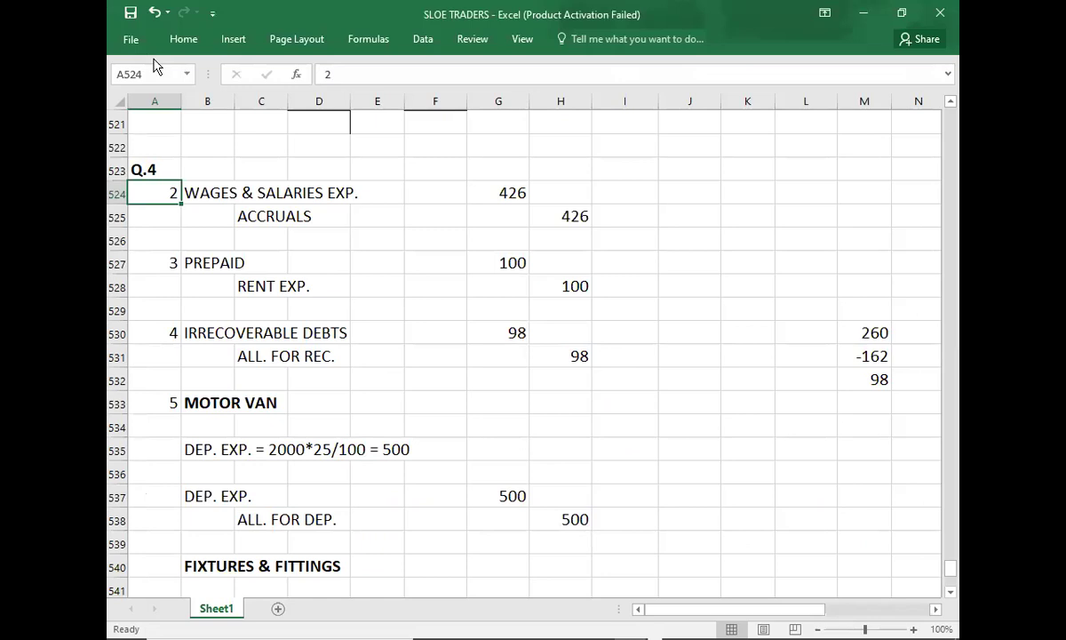
{"action": "key", "text": "alt+Tab"}
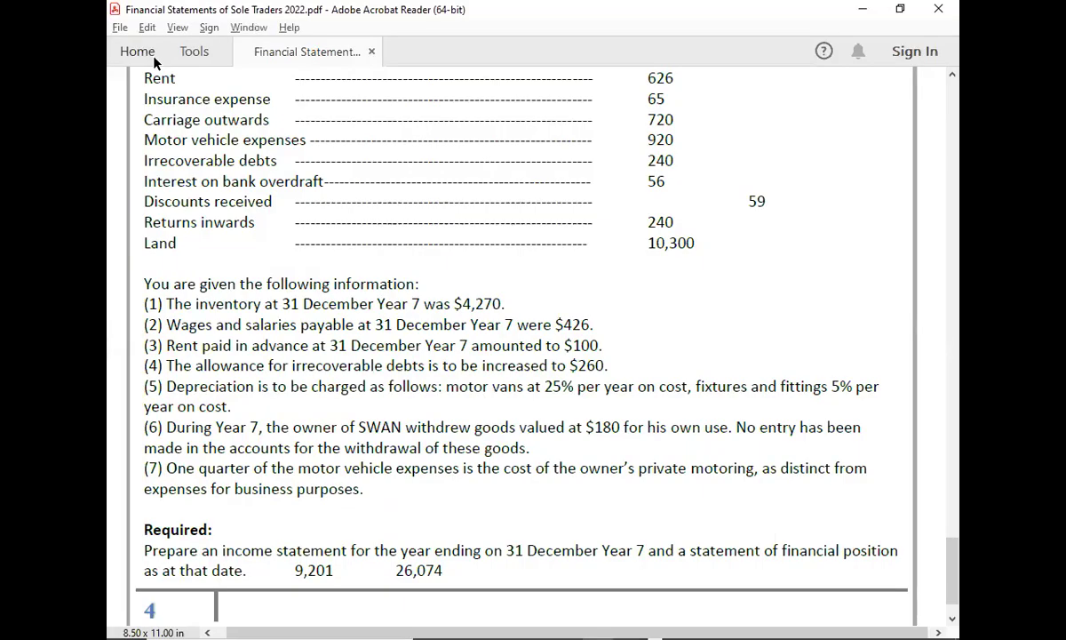
Check the rent balance in the PDF's trial balance and reveal the Rent expense row on the slide
{"action": "key", "text": "Up"}
{"action": "key", "text": "Up"}
{"action": "key", "text": "Up"}
{"action": "key", "text": "Up"}
{"action": "key", "text": "Up"}
{"action": "key", "text": "Up"}
{"action": "key", "text": "Up"}
{"action": "key", "text": "Up"}
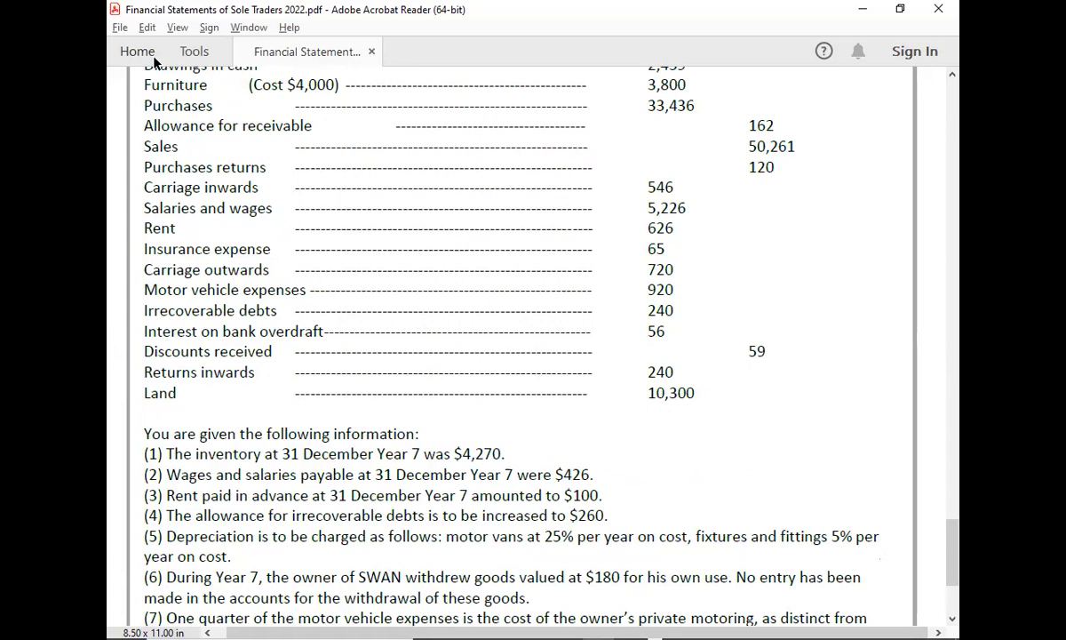
{"action": "key", "text": "alt+Tab"}
{"action": "key", "text": "alt+Tab"}
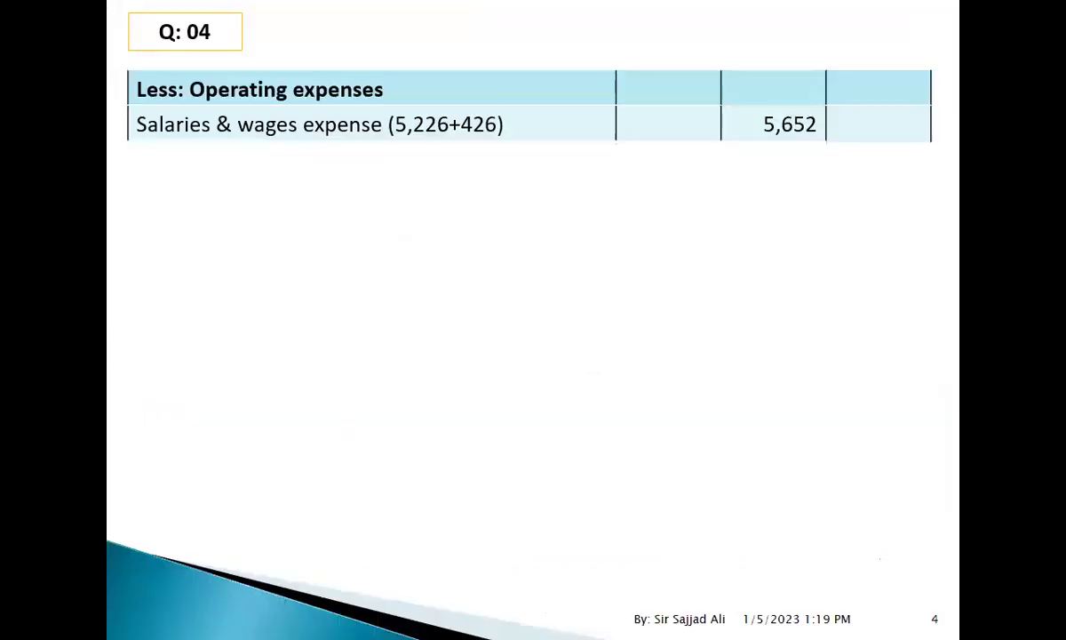
{"action": "key", "text": "Right"}
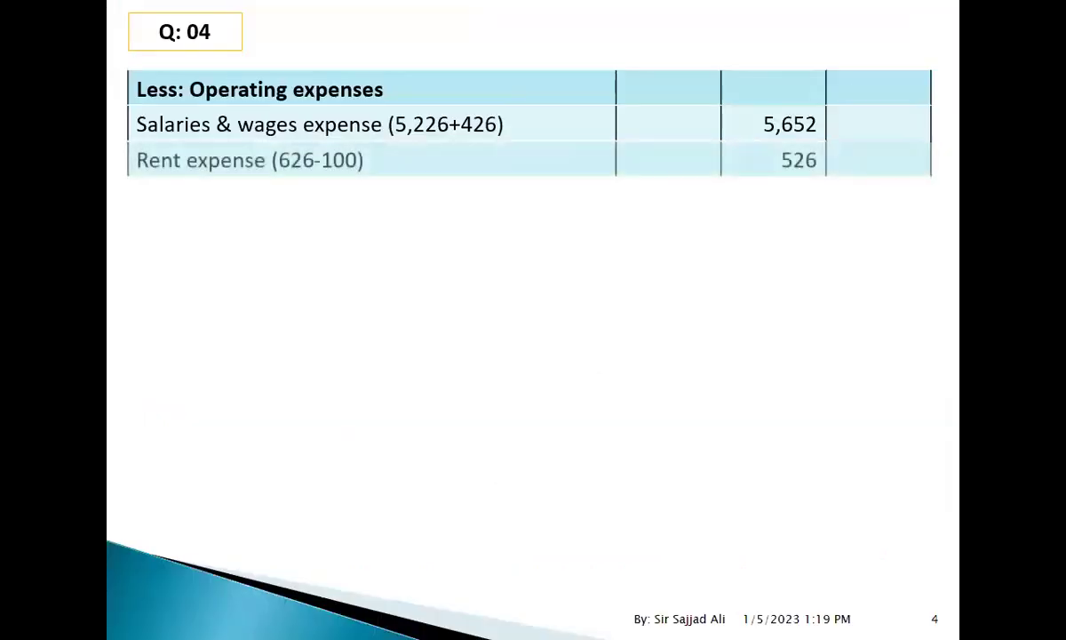
{"action": "key", "text": "Right"}
{"action": "key", "text": "Left"}
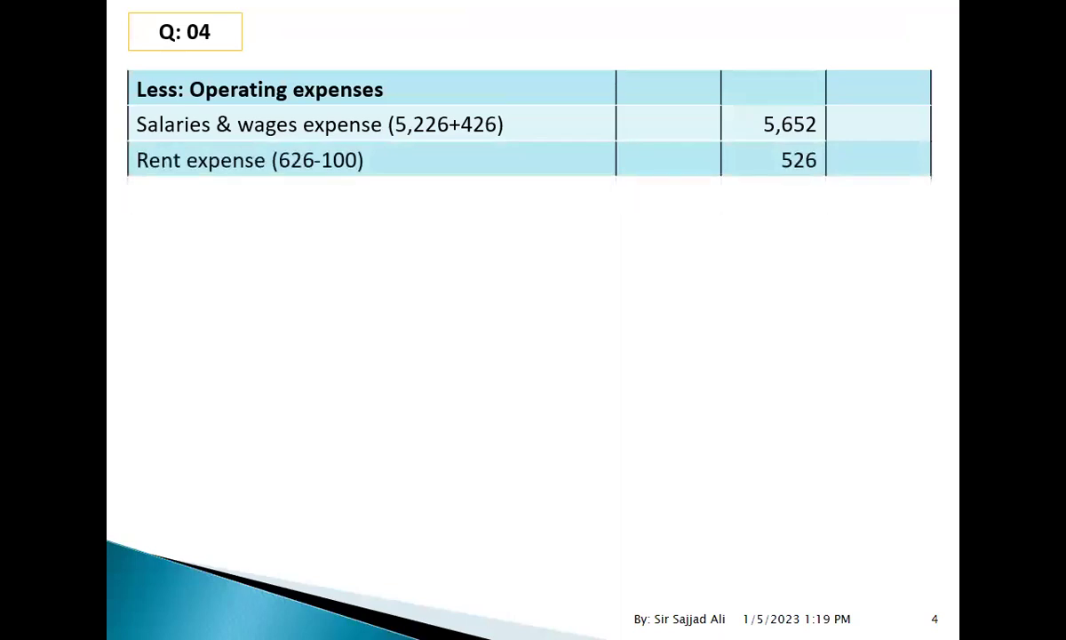
Look up insurance expense in the PDF and reveal the Insurance expense row on the slide
{"action": "key", "text": "alt+Tab"}
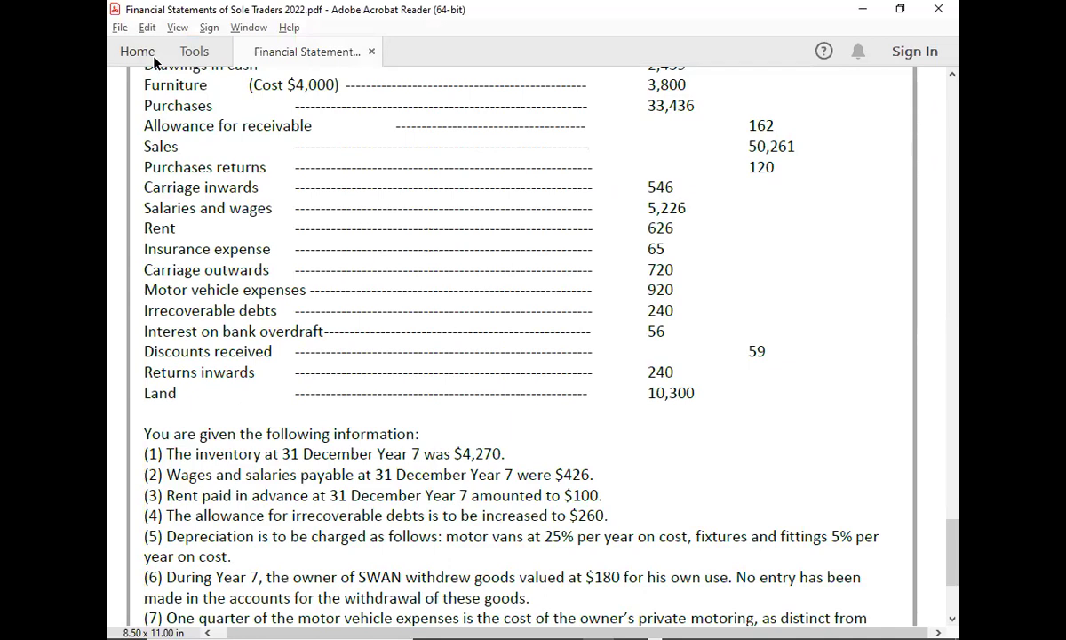
{"action": "key", "text": "alt+Tab"}
{"action": "key", "text": "Right"}
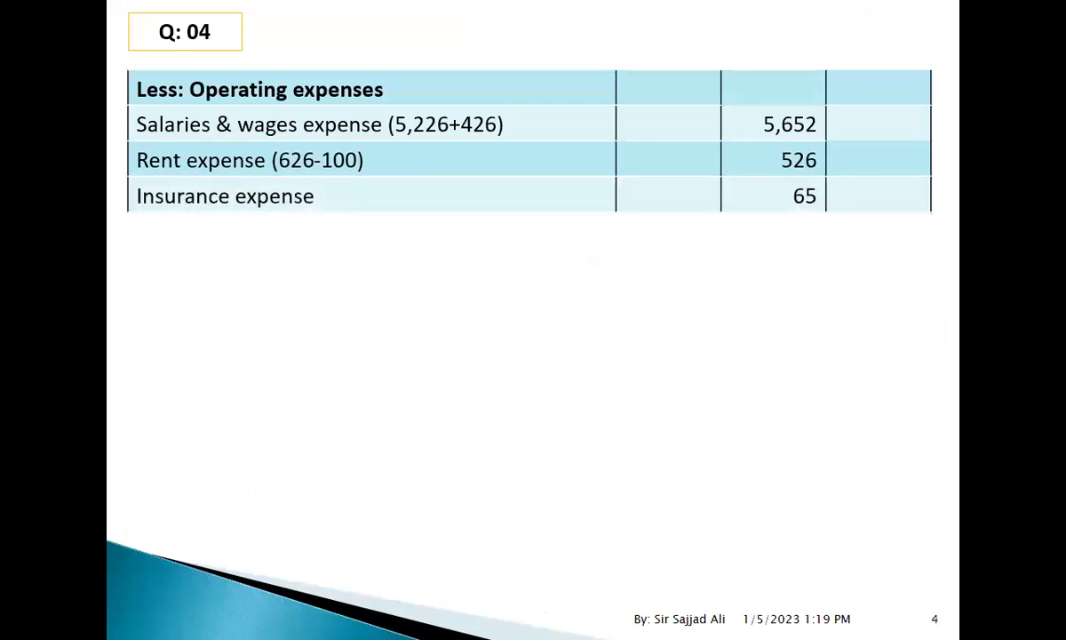
Look up carriage outwards in the PDF and reveal the Carriage outward row on the slide
{"action": "key", "text": "alt+Tab"}
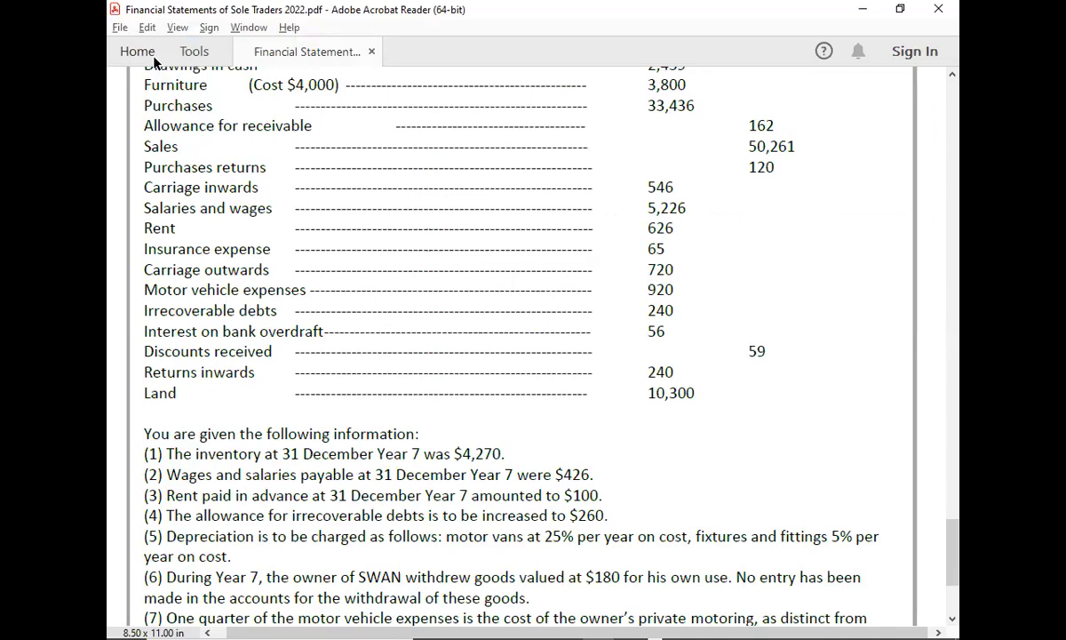
{"action": "key", "text": "alt+Tab"}
{"action": "key", "text": "space"}
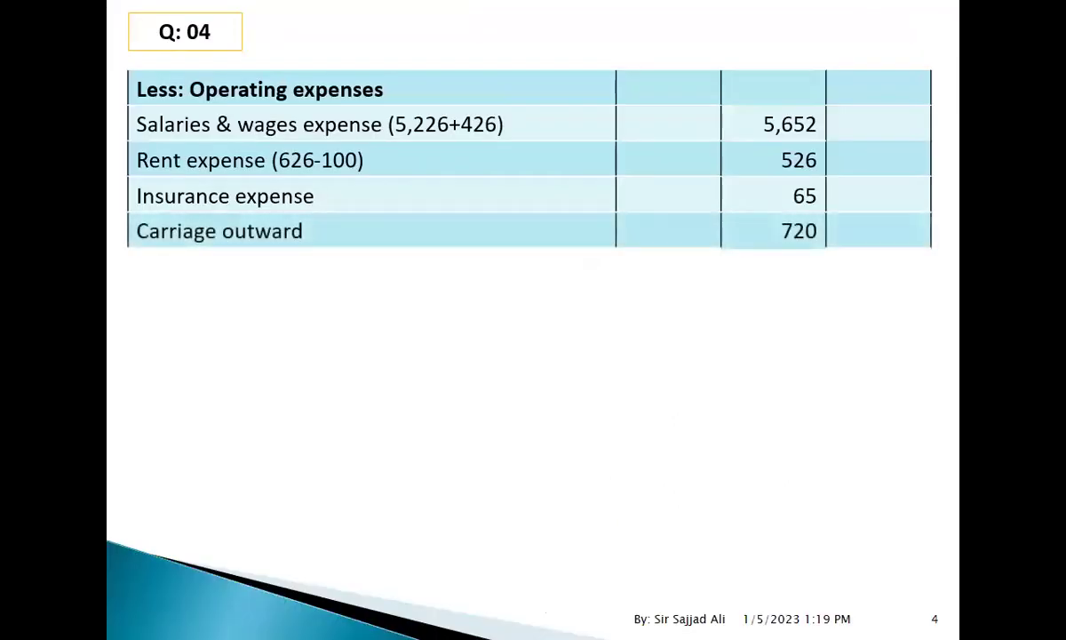
{"action": "key", "text": "space"}
{"action": "key", "text": "Left"}
Check motor vehicle expenses in the PDF trial balance and find the matching drawings entry 7 in the Excel sheet
{"action": "key", "text": "alt+Tab"}
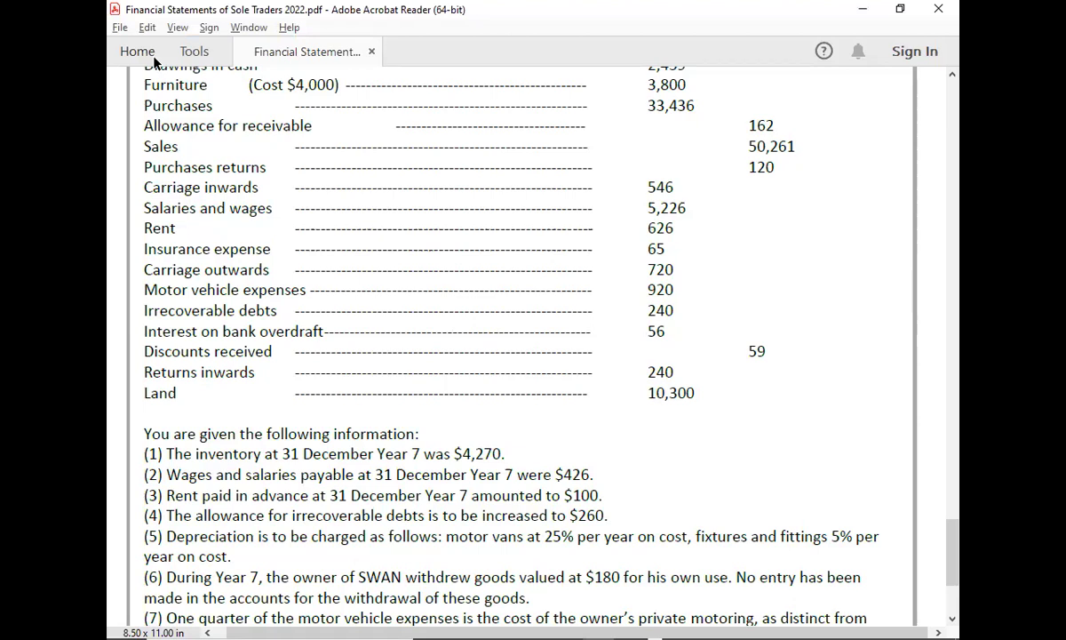
{"action": "key", "text": "alt+Tab"}
{"action": "key", "text": "alt+Tab"}
{"action": "key", "text": "Down"}
{"action": "key", "text": "Down"}
{"action": "key", "text": "Down"}
{"action": "key", "text": "Down"}
{"action": "key", "text": "Down"}
{"action": "key", "text": "Down"}
{"action": "key", "text": "Down"}
{"action": "key", "text": "Down"}
{"action": "key", "text": "Down"}
{"action": "key", "text": "Down"}
{"action": "key", "text": "Down"}
{"action": "key", "text": "Down"}
{"action": "key", "text": "Down"}
{"action": "key", "text": "Down"}
{"action": "key", "text": "Down"}
{"action": "key", "text": "Down"}
{"action": "key", "text": "Down"}
{"action": "key", "text": "Down"}
{"action": "key", "text": "Down"}
{"action": "key", "text": "Down"}
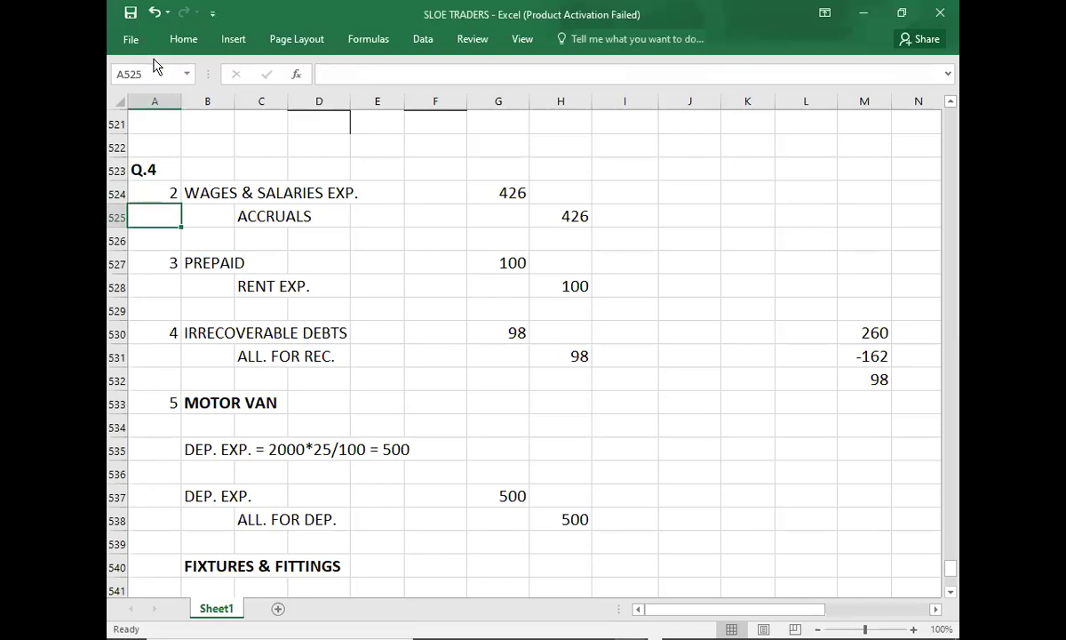
{"action": "key", "text": "Down"}
{"action": "key", "text": "Down"}
{"action": "key", "text": "Down"}
{"action": "key", "text": "Down"}
{"action": "key", "text": "Down"}
{"action": "key", "text": "Down"}
{"action": "key", "text": "Down"}
{"action": "key", "text": "Down"}
{"action": "key", "text": "Down"}
{"action": "key", "text": "Down"}
{"action": "key", "text": "Down"}
{"action": "key", "text": "Down"}
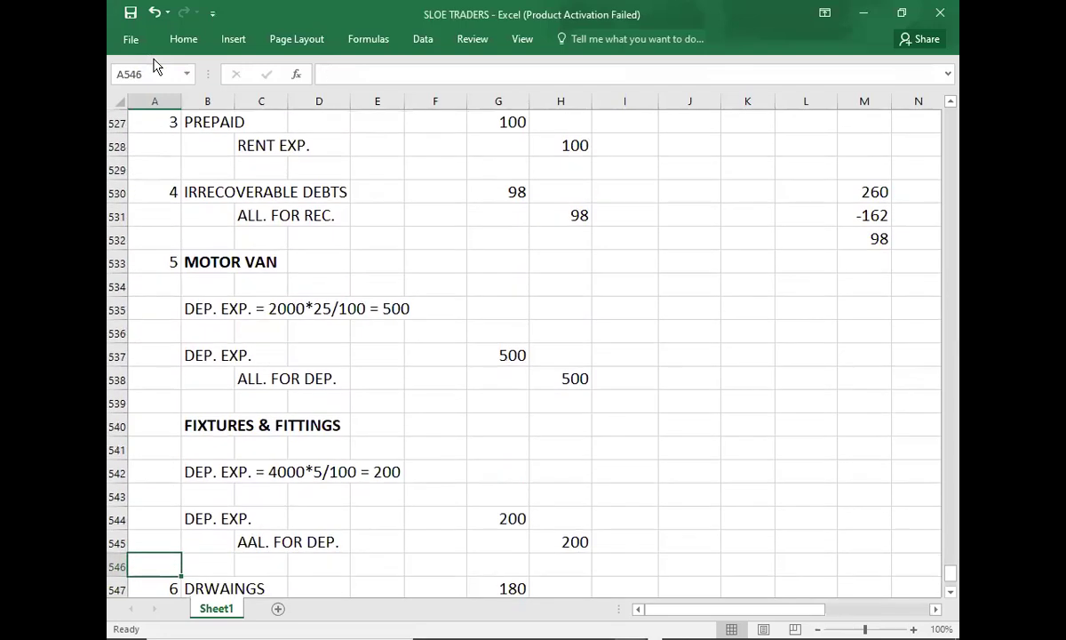
{"action": "key", "text": "Up"}
{"action": "key", "text": "Up"}
{"action": "key", "text": "Up"}
{"action": "key", "text": "Up"}
{"action": "key", "text": "Up"}
{"action": "key", "text": "Up"}
{"action": "key", "text": "Up"}
{"action": "key", "text": "Up"}
{"action": "key", "text": "Up"}
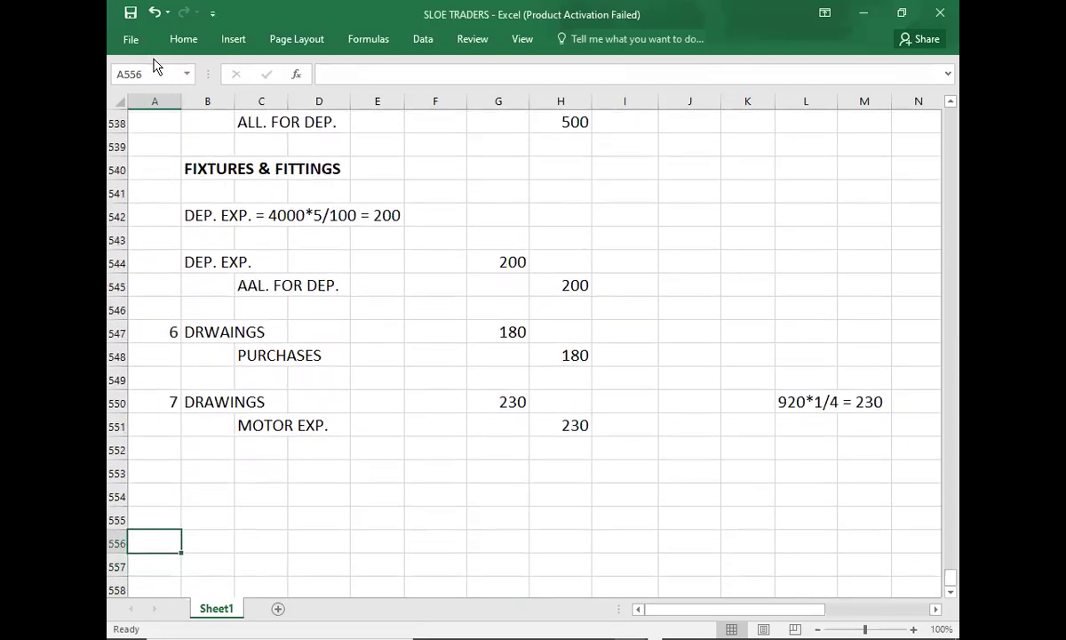
{"action": "key", "text": "Down"}
{"action": "key", "text": "Down"}
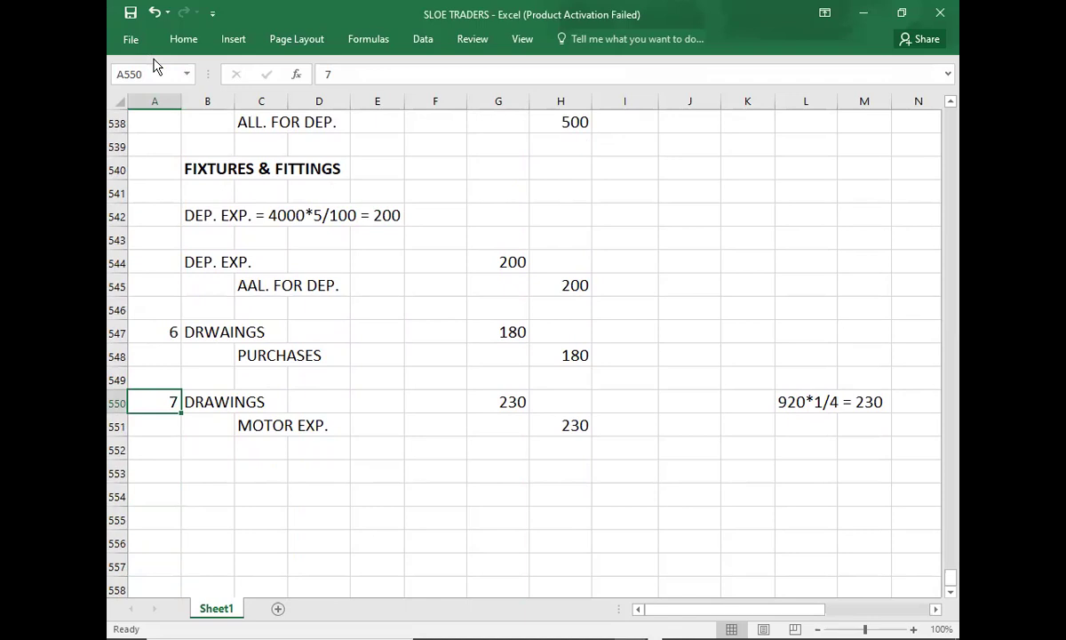
Recheck the motor vehicle expenses balance in the PDF and reveal the Motor vehicle expense row on the slide
{"action": "key", "text": "alt+Tab"}
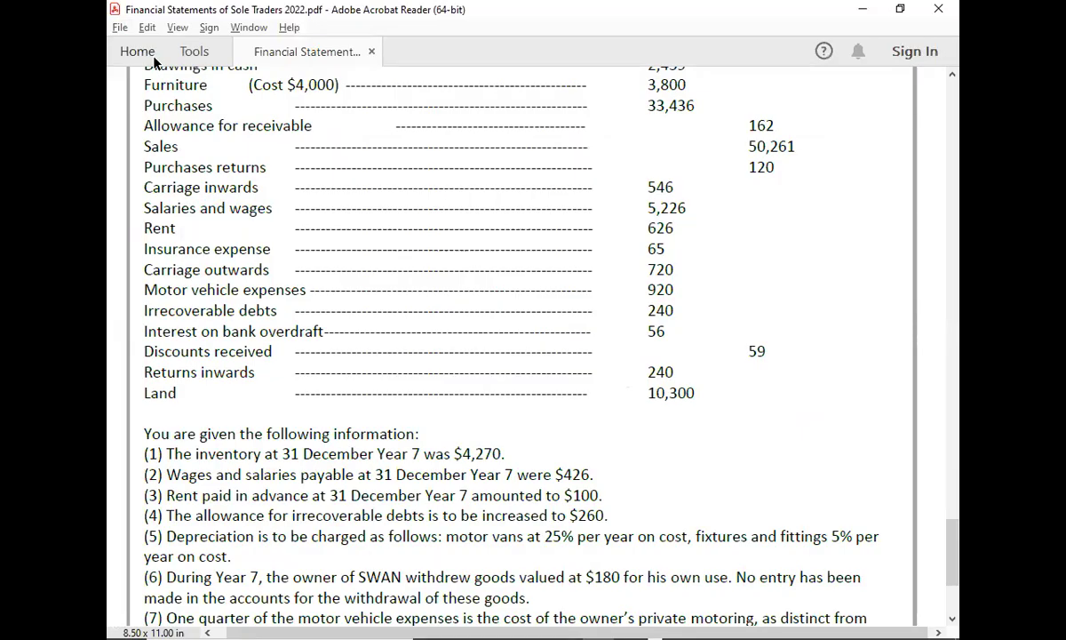
{"action": "key", "text": "alt+Tab"}
{"action": "key", "text": "alt+Tab"}
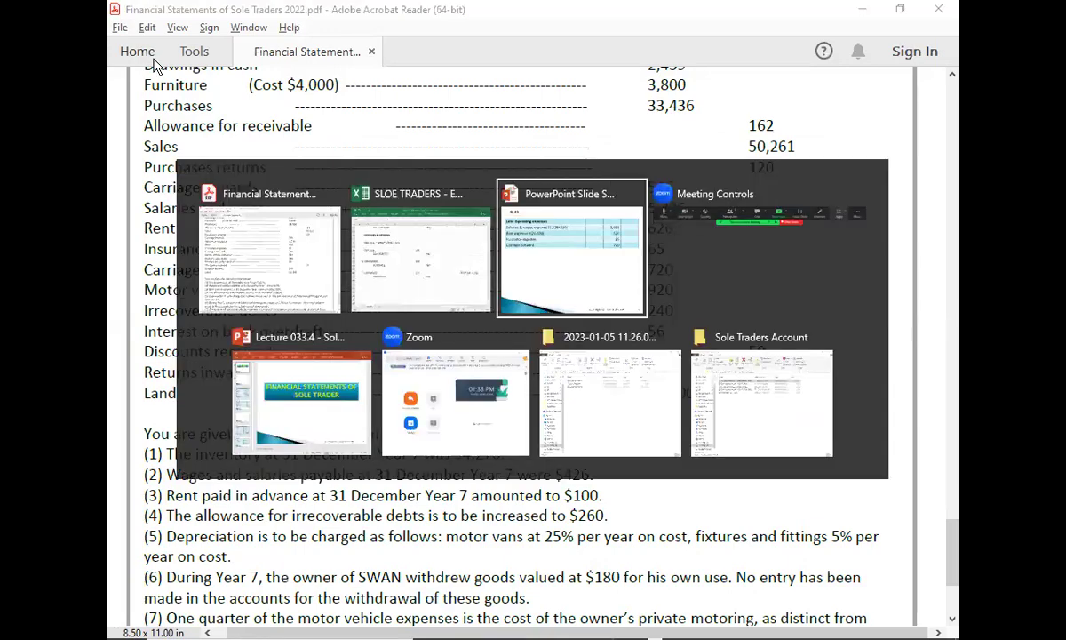
{"action": "key", "text": "Right"}
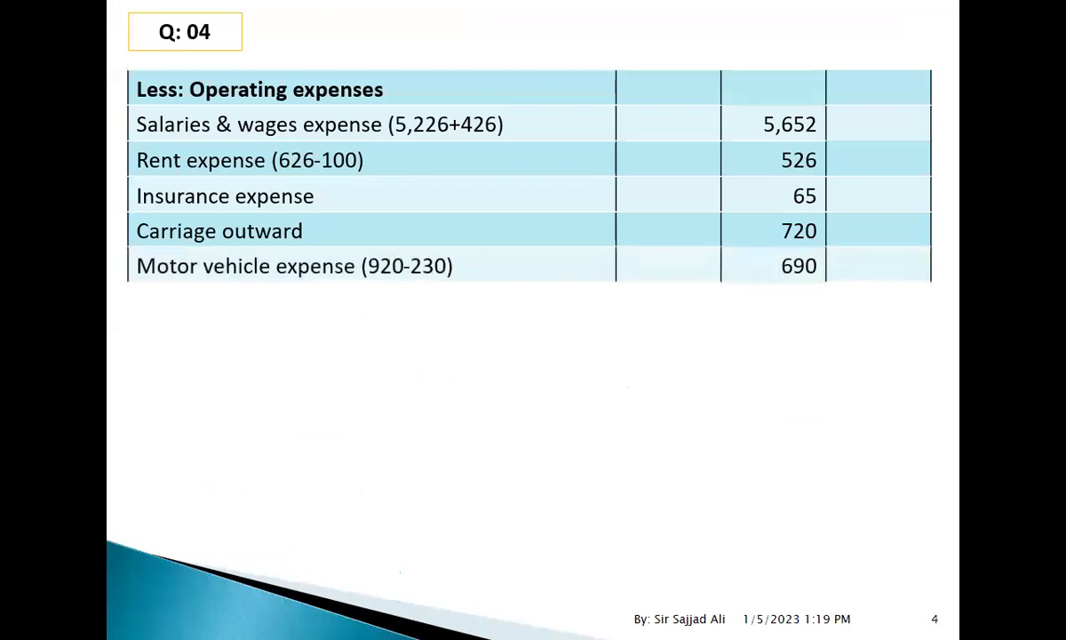
{"action": "key", "text": "Right"}
Locate the irrecoverable debts entry 4 and its allowance working among the Q.4 adjustments in the Excel sheet
{"action": "key", "text": "alt+Tab"}
{"action": "key", "text": "alt+Tab"}
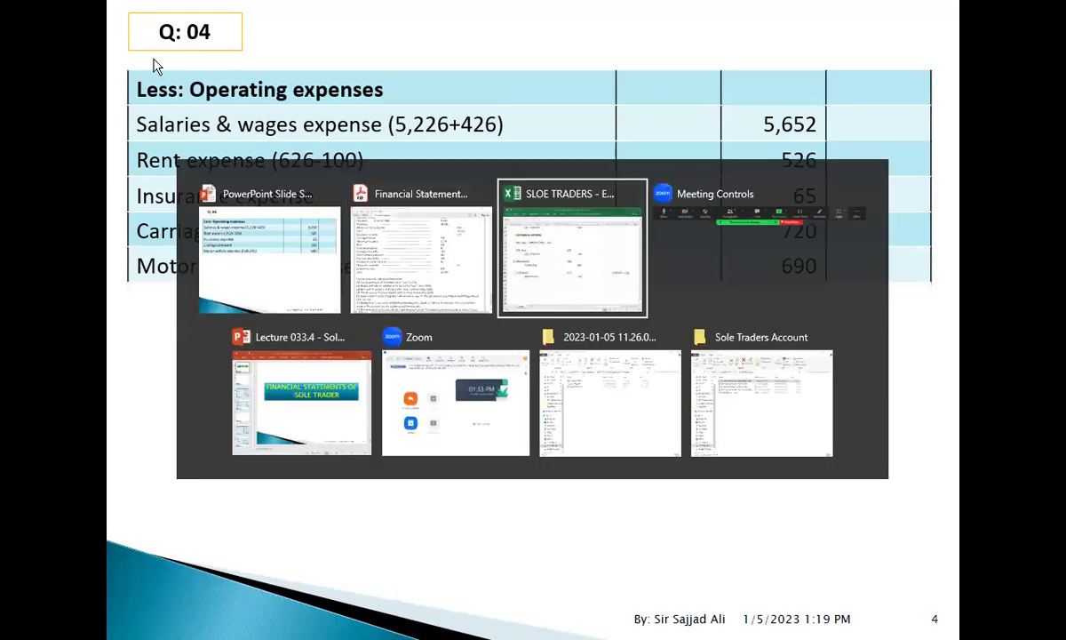
{"action": "key", "text": "Up"}
{"action": "key", "text": "Up"}
{"action": "key", "text": "Up"}
{"action": "key", "text": "Up"}
{"action": "key", "text": "Up"}
{"action": "key", "text": "Up"}
{"action": "key", "text": "Up"}
{"action": "key", "text": "Up"}
{"action": "key", "text": "Up"}
{"action": "key", "text": "Up"}
{"action": "key", "text": "Up"}
{"action": "key", "text": "Up"}
{"action": "key", "text": "Up"}
{"action": "key", "text": "Up"}
{"action": "key", "text": "Up"}
{"action": "key", "text": "Up"}
{"action": "key", "text": "Up"}
{"action": "key", "text": "Up"}
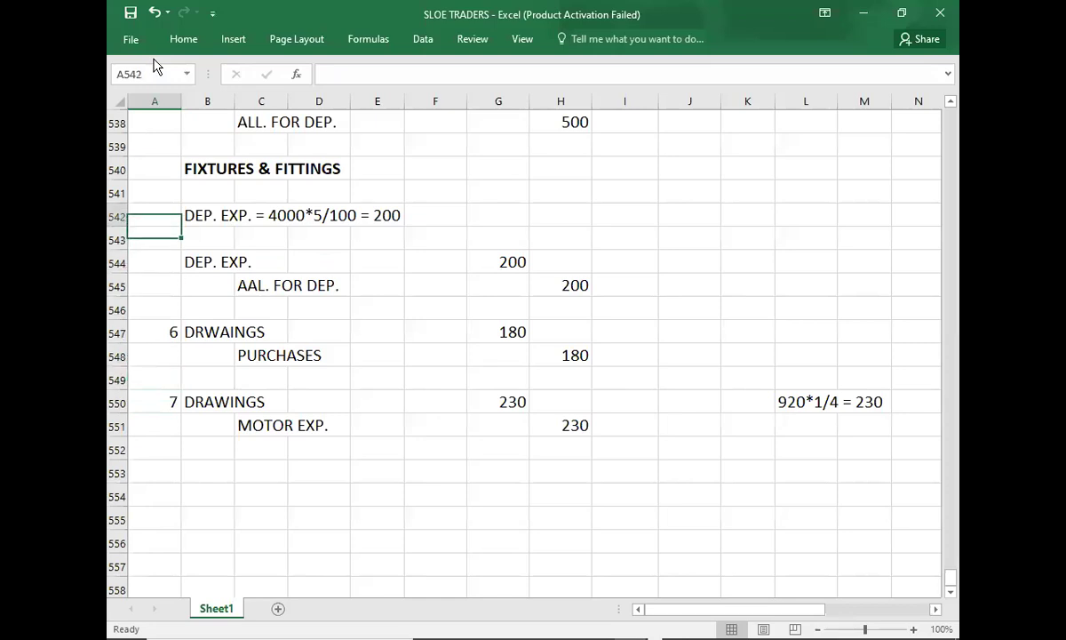
{"action": "key", "text": "Up"}
{"action": "key", "text": "Up"}
{"action": "key", "text": "Up"}
{"action": "key", "text": "Up"}
{"action": "key", "text": "Up"}
{"action": "key", "text": "Up"}
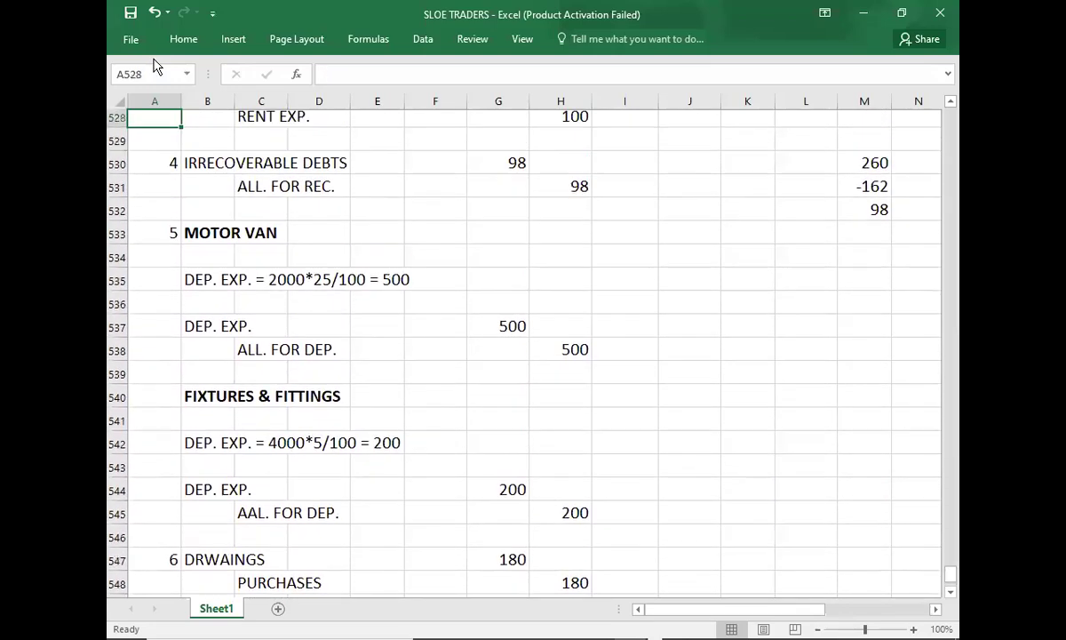
{"action": "key", "text": "Up"}
{"action": "key", "text": "Up"}
{"action": "key", "text": "Up"}
{"action": "key", "text": "Up"}
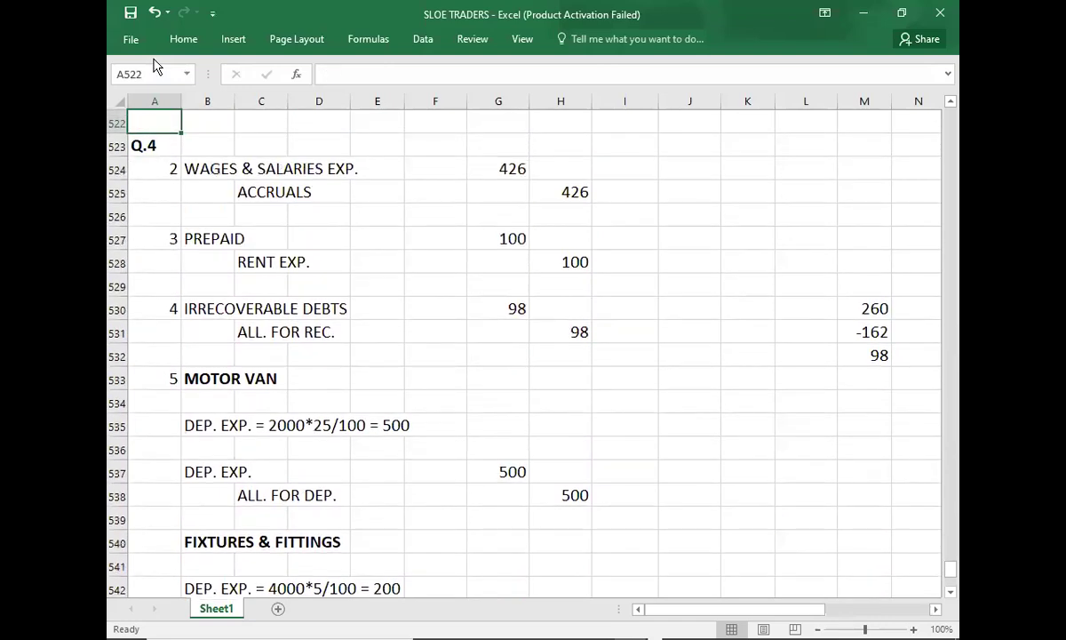
Compare irrecoverable debts in the PDF with Excel entry 4 and reveal the Irrecoverable debts row on the slide
{"action": "key", "text": "alt+Tab"}
{"action": "key", "text": "alt+Tab"}
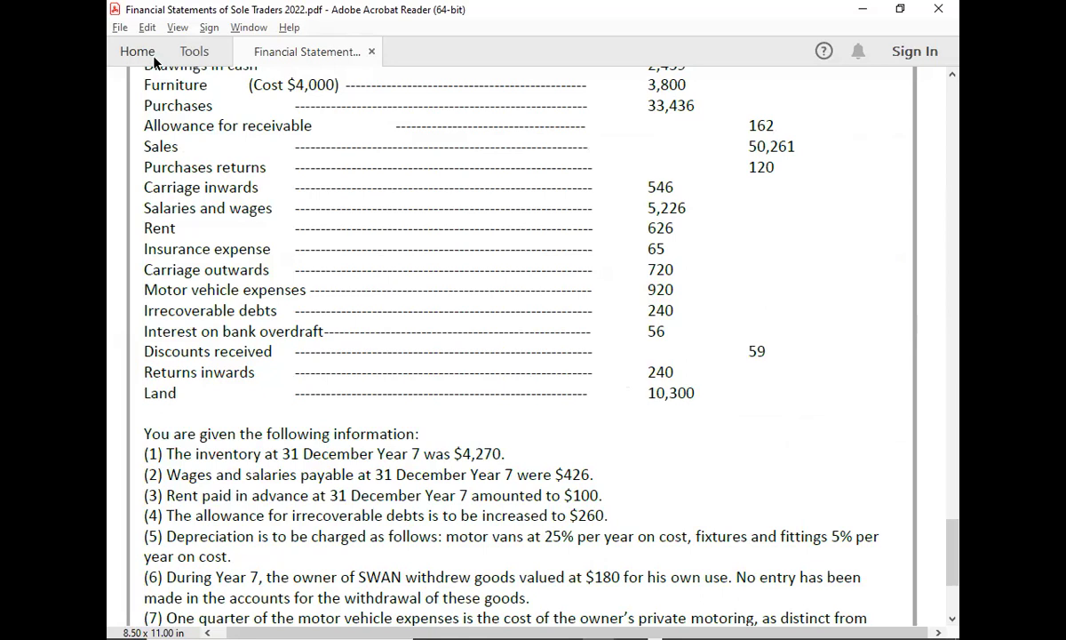
{"action": "key", "text": "alt+Tab"}
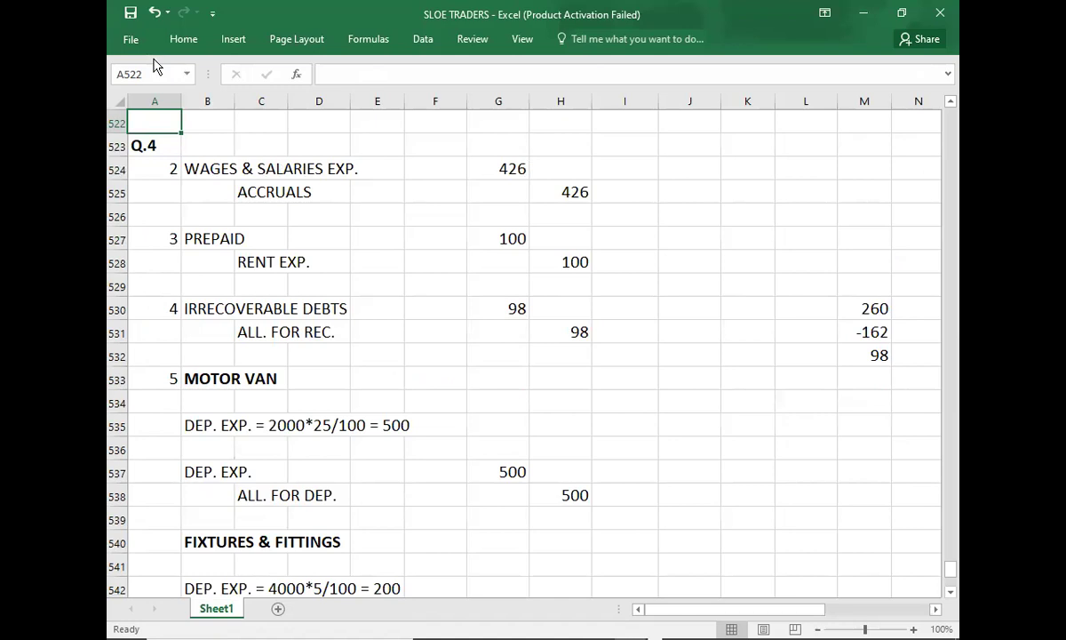
{"action": "key", "text": "alt+Tab"}
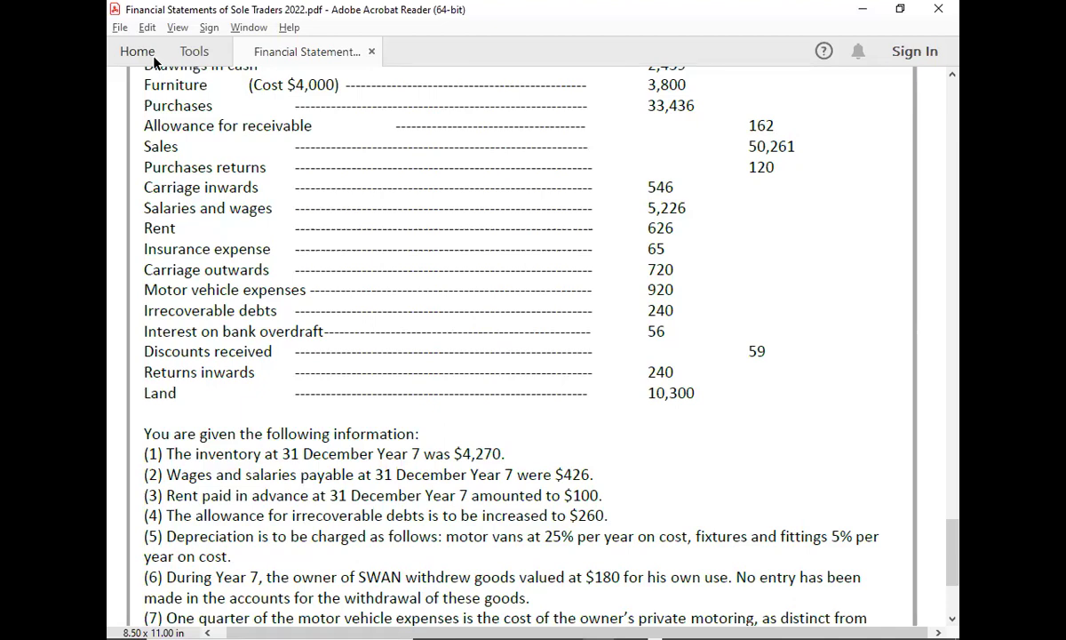
{"action": "key", "text": "alt+Tab"}
{"action": "key", "text": "Right"}
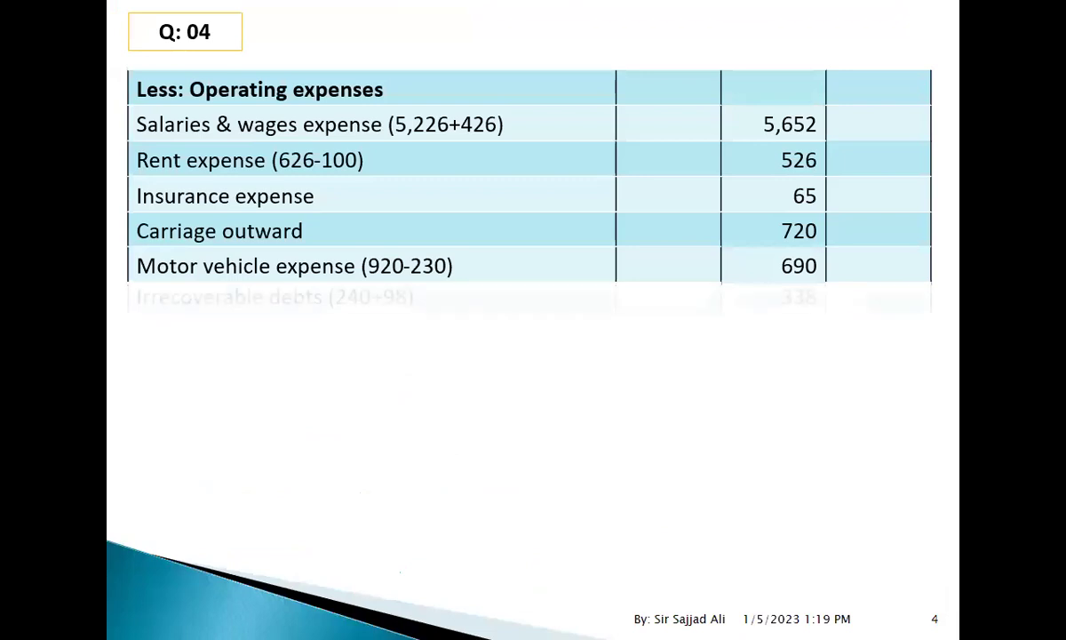
{"action": "key", "text": "Right"}
{"action": "key", "text": "Left"}
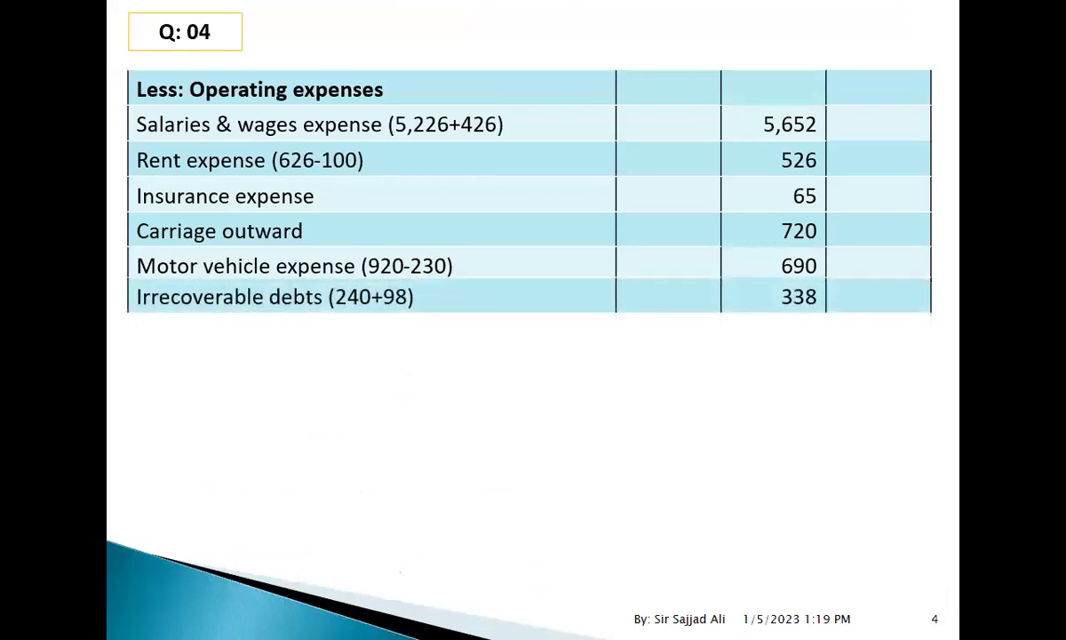
Look up interest on bank overdraft in the PDF and reveal the Interest expense row on the slide
{"action": "key", "text": "alt+Tab"}
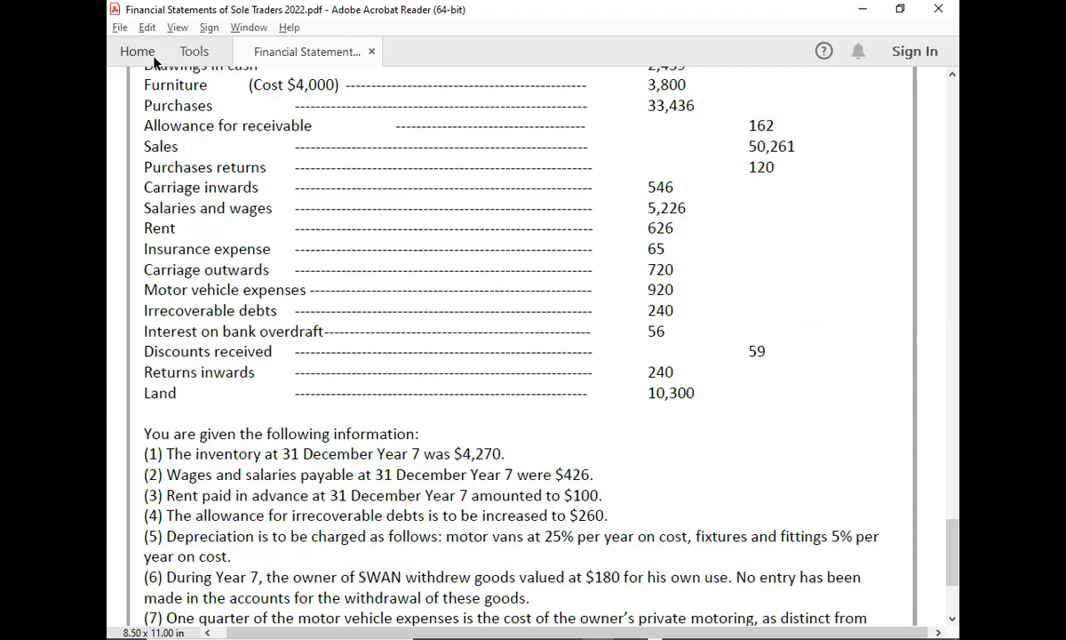
{"action": "key", "text": "alt+Tab"}
{"action": "key", "text": "Right"}
{"action": "key", "text": "Right"}
{"action": "key", "text": "Left"}
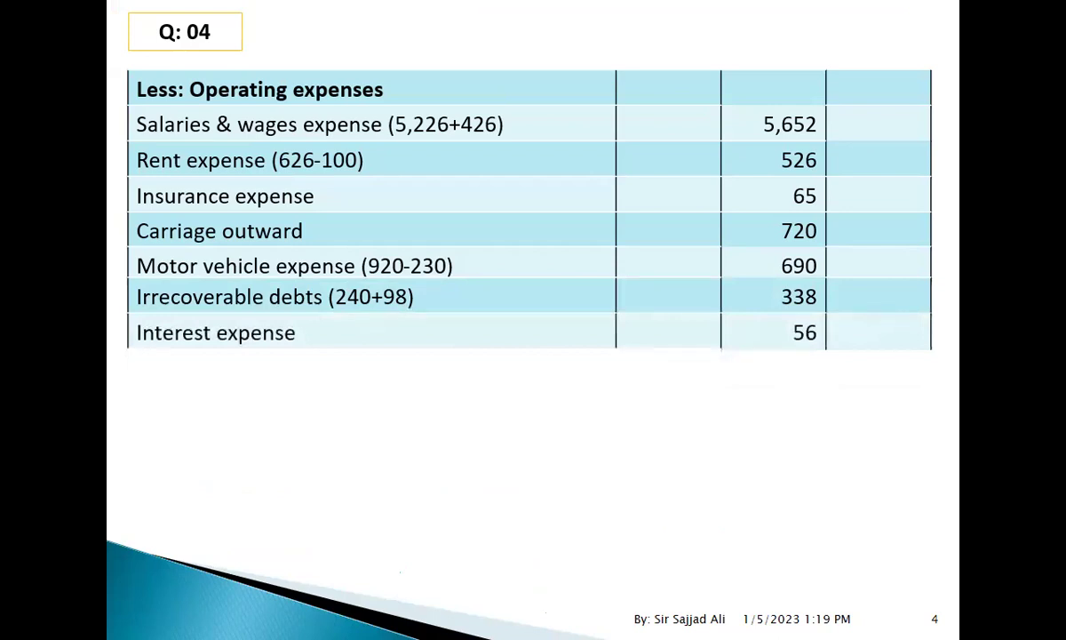
Review the PDF's trial balance items and additional notes, including depreciation note 5, down to the Required section
{"action": "key", "text": "alt+Tab"}
{"action": "key", "text": "Up"}
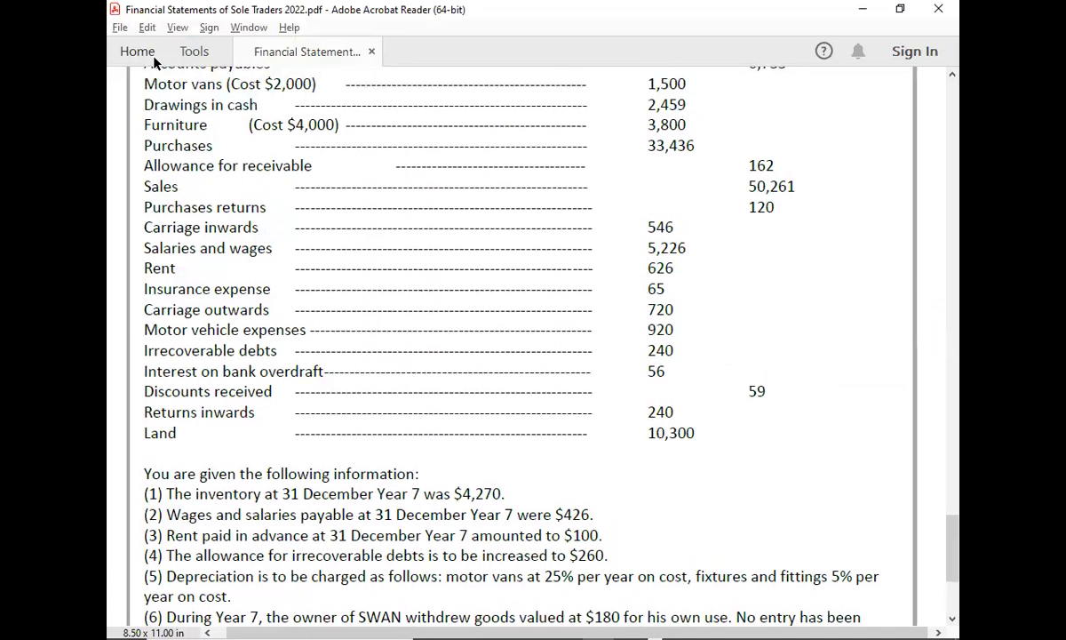
{"action": "key", "text": "Down"}
{"action": "key", "text": "Down"}
{"action": "key", "text": "Down"}
{"action": "key", "text": "Down"}
{"action": "key", "text": "Down"}
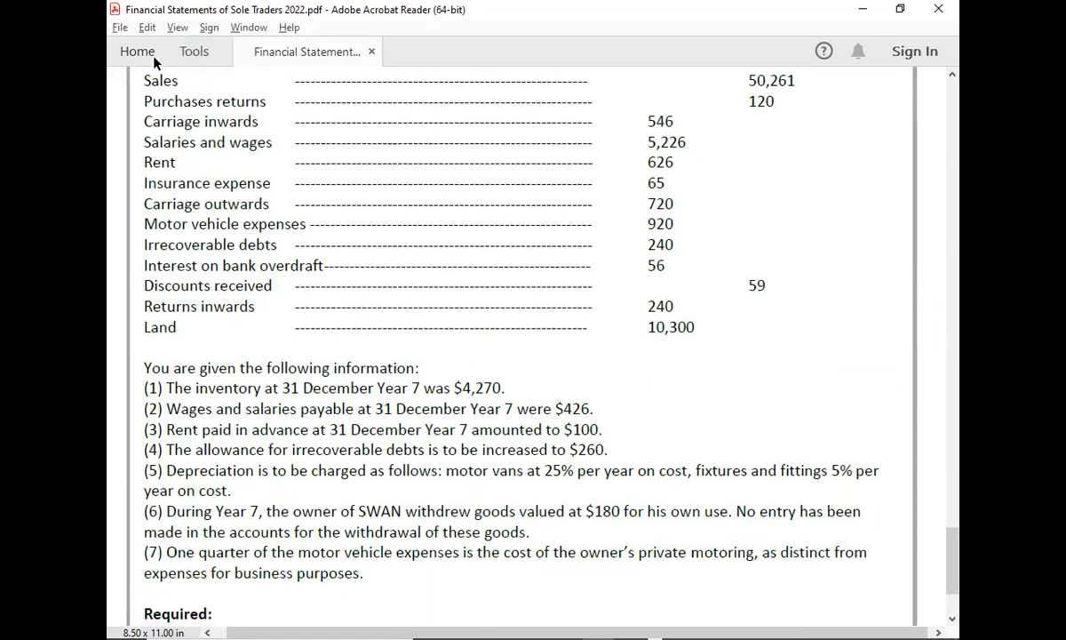
{"action": "key", "text": "Down"}
{"action": "key", "text": "Down"}
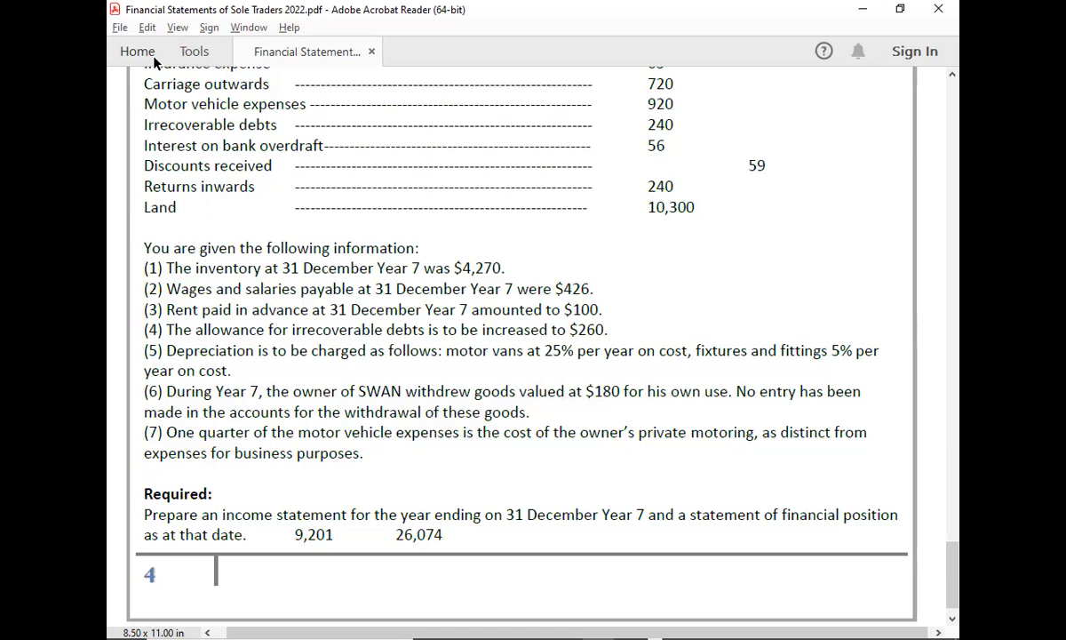
Find the entry 5 depreciation workings for motor van and fixtures and fittings in the Excel sheet
{"action": "key", "text": "alt+Tab"}
{"action": "key", "text": "Tab"}
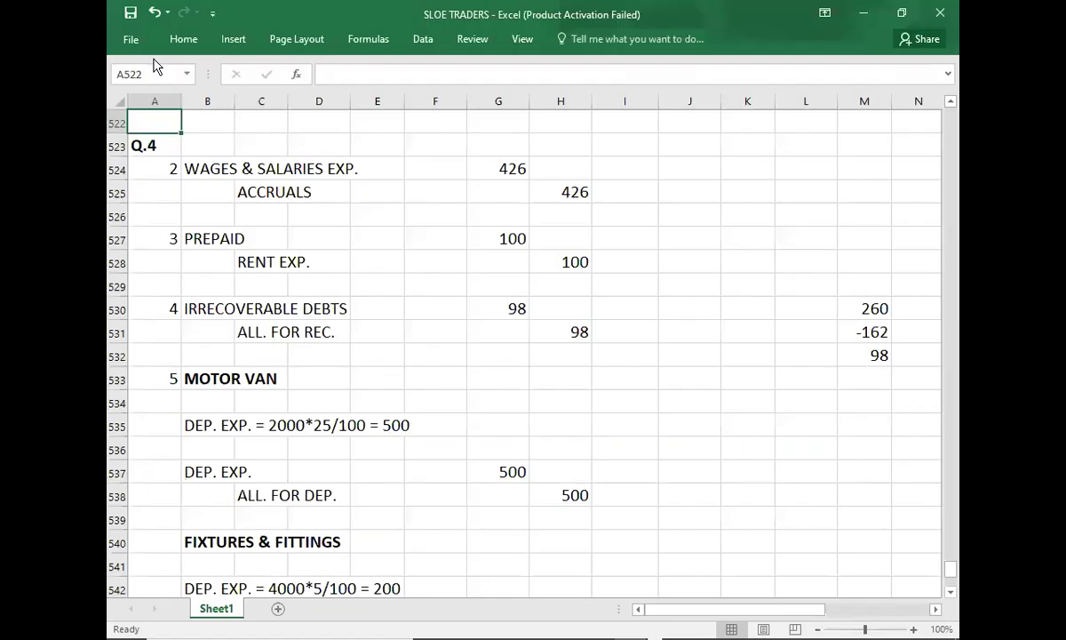
{"action": "key", "text": "Down"}
{"action": "key", "text": "Down"}
{"action": "key", "text": "Down"}
{"action": "key", "text": "Down"}
{"action": "key", "text": "Down"}
{"action": "key", "text": "Down"}
{"action": "key", "text": "Down"}
{"action": "key", "text": "Down"}
{"action": "key", "text": "Down"}
{"action": "key", "text": "Down"}
{"action": "key", "text": "Down"}
{"action": "key", "text": "Down"}
{"action": "key", "text": "Down"}
{"action": "key", "text": "Down"}
{"action": "key", "text": "Down"}
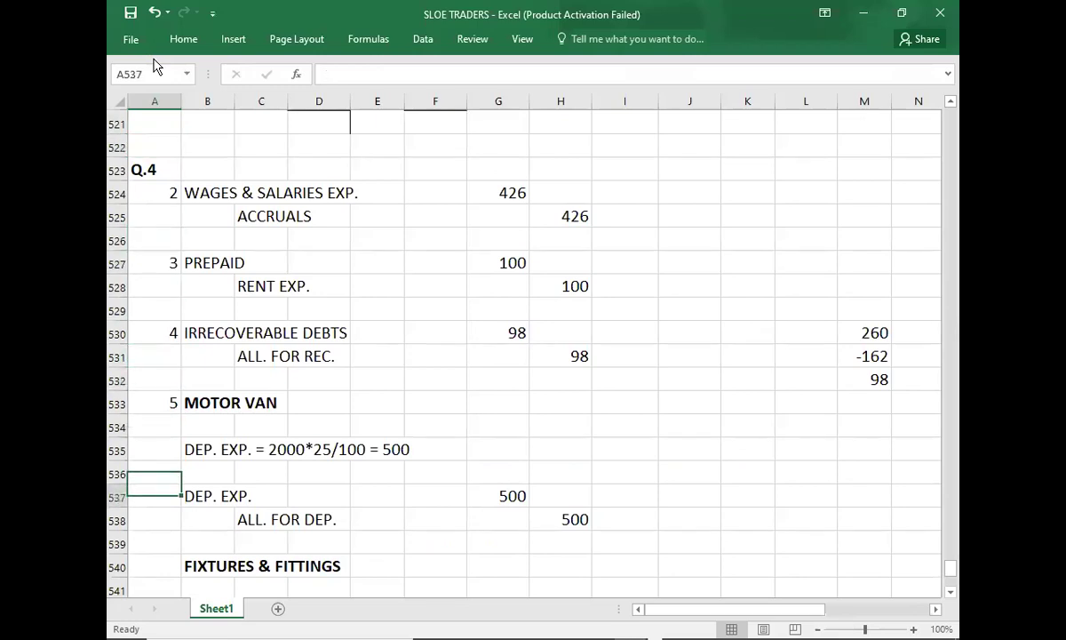
{"action": "key", "text": "Down"}
{"action": "key", "text": "Down"}
{"action": "key", "text": "Down"}
{"action": "key", "text": "Down"}
{"action": "key", "text": "Down"}
{"action": "key", "text": "Down"}
{"action": "key", "text": "Down"}
{"action": "key", "text": "Down"}
{"action": "key", "text": "Down"}
{"action": "key", "text": "Down"}
{"action": "key", "text": "Down"}
{"action": "key", "text": "Up"}
{"action": "key", "text": "Up"}
{"action": "key", "text": "Up"}
{"action": "key", "text": "Up"}
{"action": "key", "text": "Up"}
{"action": "key", "text": "Up"}
{"action": "key", "text": "Up"}
{"action": "key", "text": "Up"}
{"action": "key", "text": "Up"}
{"action": "key", "text": "Up"}
{"action": "key", "text": "Up"}
{"action": "key", "text": "Up"}
{"action": "key", "text": "Up"}
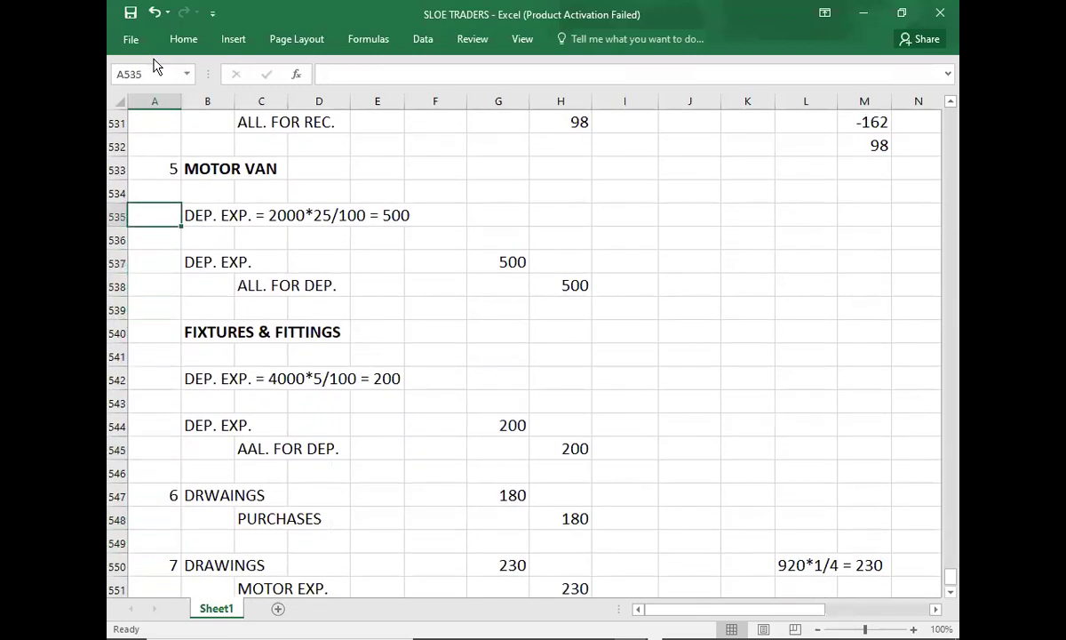
Return to the slide show and reveal the Depreciation expense – motor vehicle row
{"action": "key", "text": "alt+Tab"}
{"action": "key", "text": "alt+Tab"}
{"action": "key", "text": "Right"}
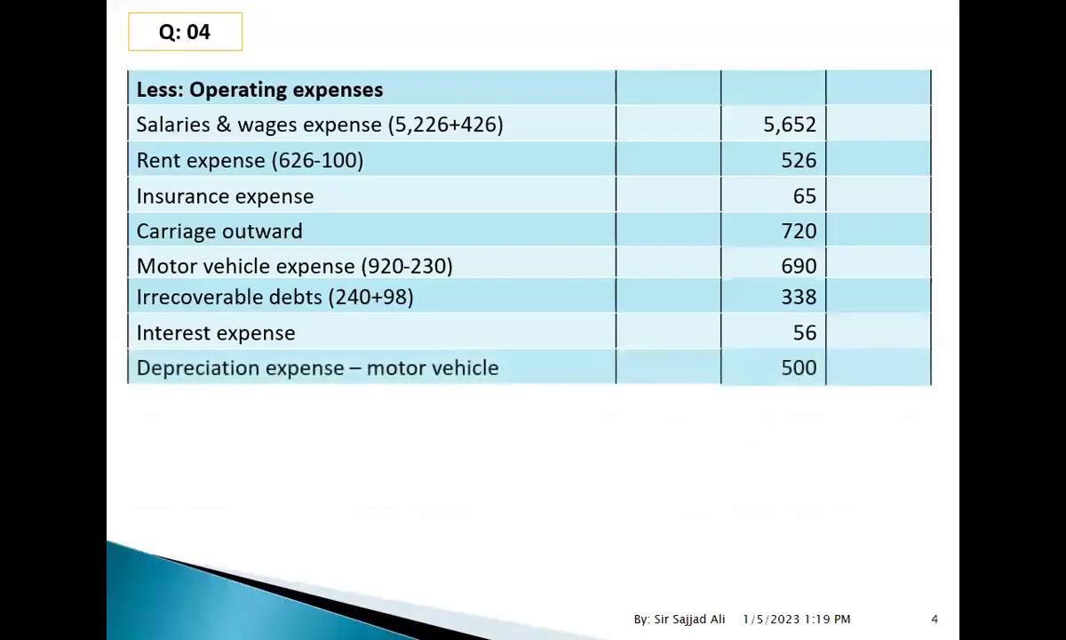
Check the fixtures and fittings depreciation in the Excel sheet and reveal the Depreciation expense – furniture row on the slide
{"action": "key", "text": "alt+Tab"}
{"action": "key", "text": "alt+Tab"}
{"action": "key", "text": "alt+Tab"}
{"action": "key", "text": "alt+Tab"}
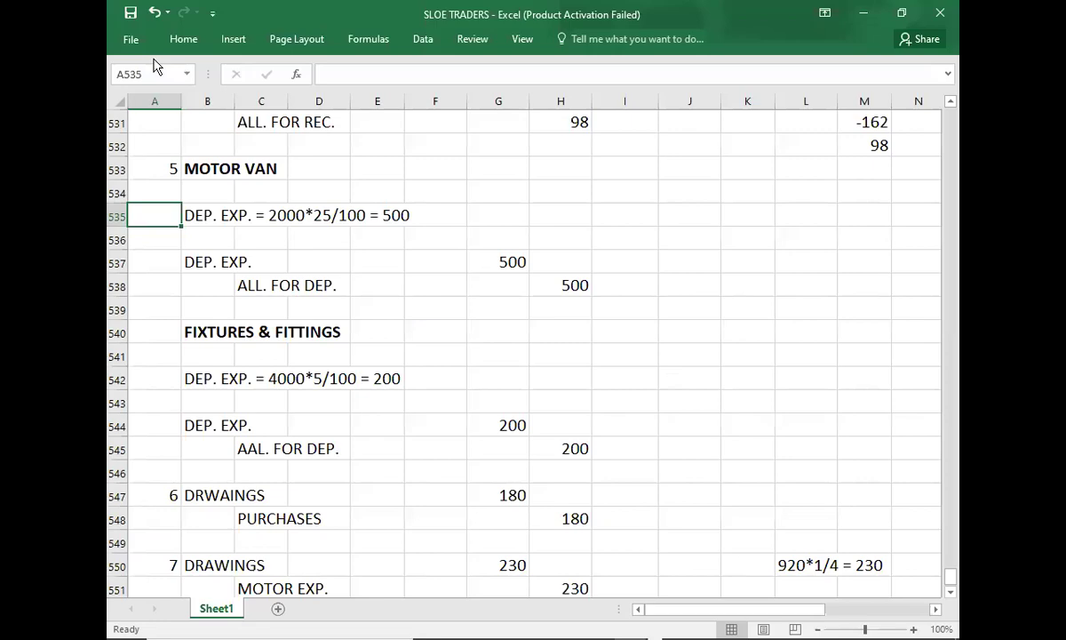
{"action": "key", "text": "alt+Tab"}
{"action": "key", "text": "Right"}
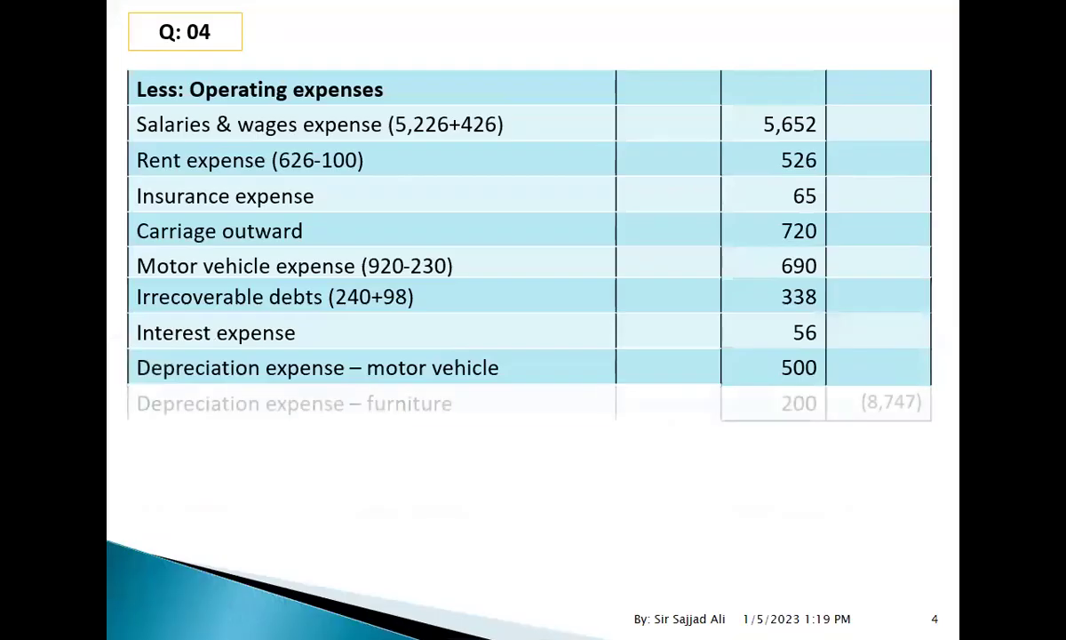